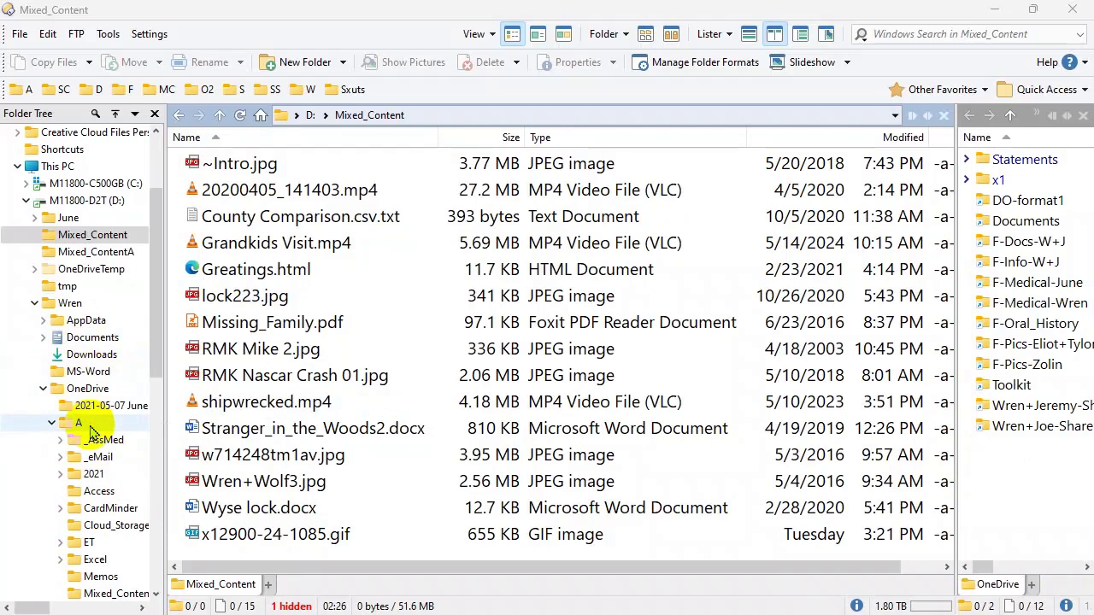
Switch to File Explorer and show the Mixed_Content folder in Details view
scroll(90, 431, "up", 3)
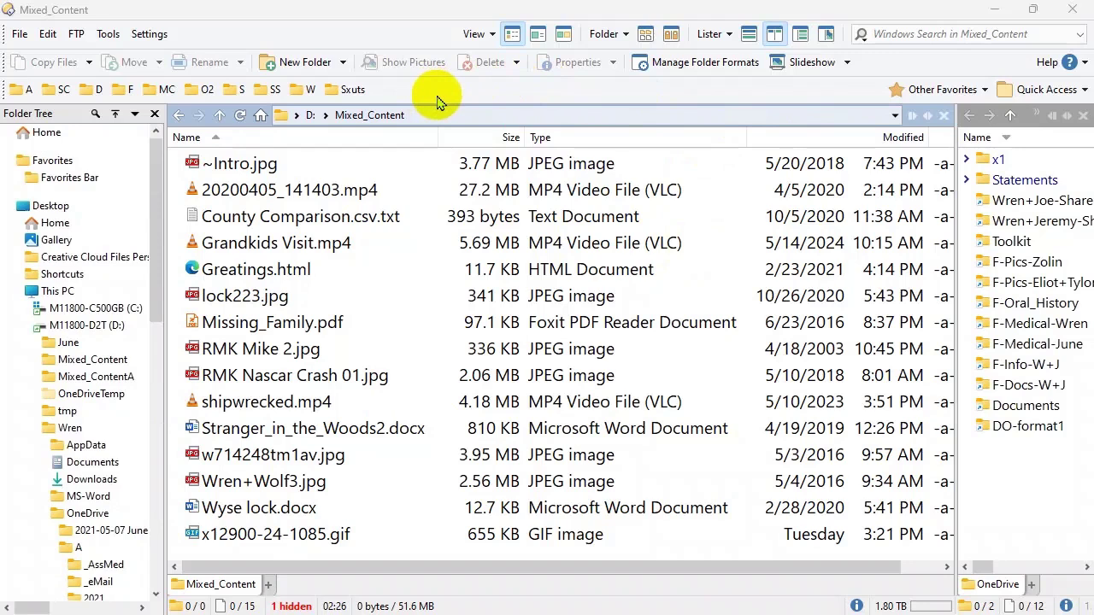
mouse_move(404, 602)
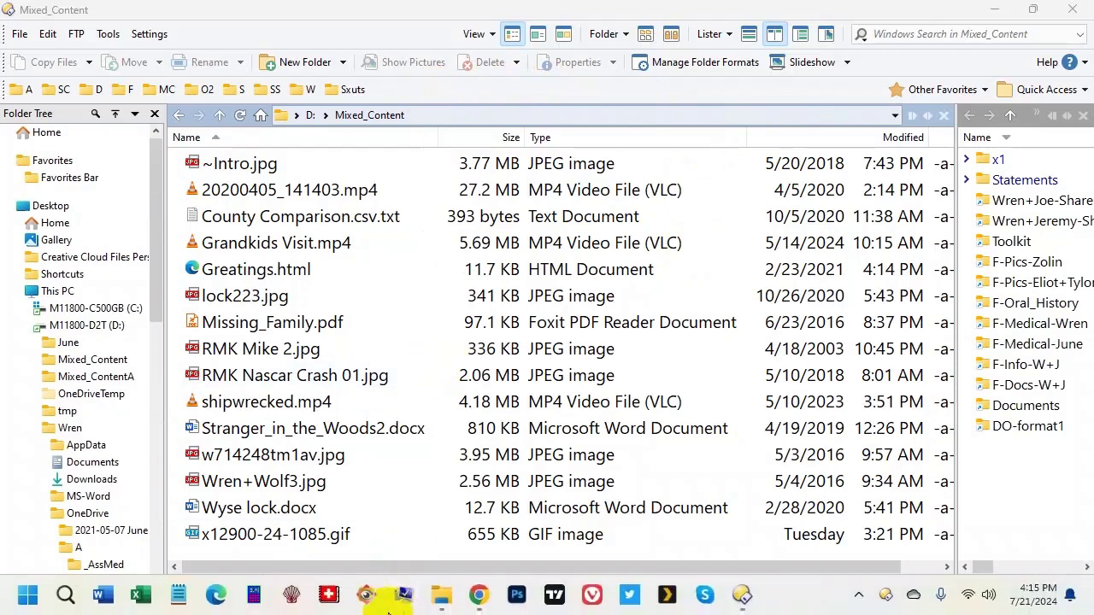
left_click(440, 597)
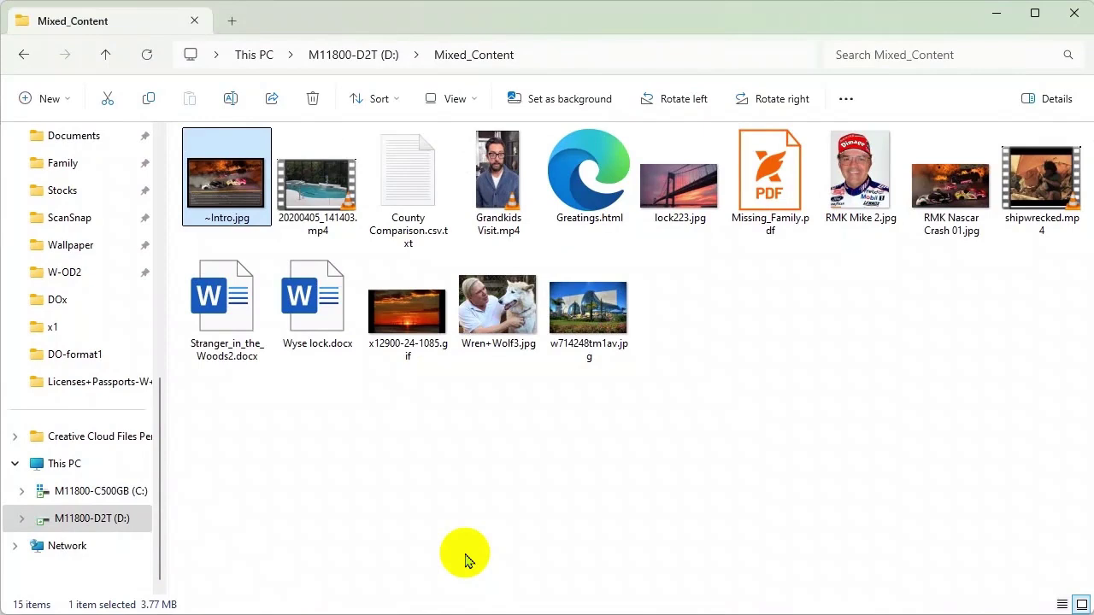
left_click(472, 99)
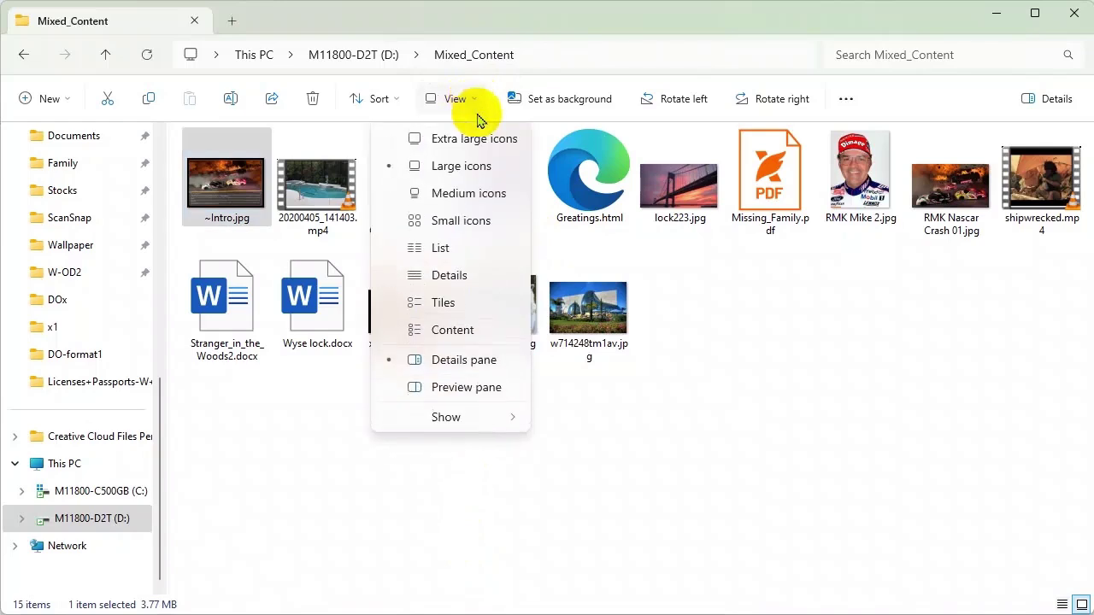
left_click(464, 282)
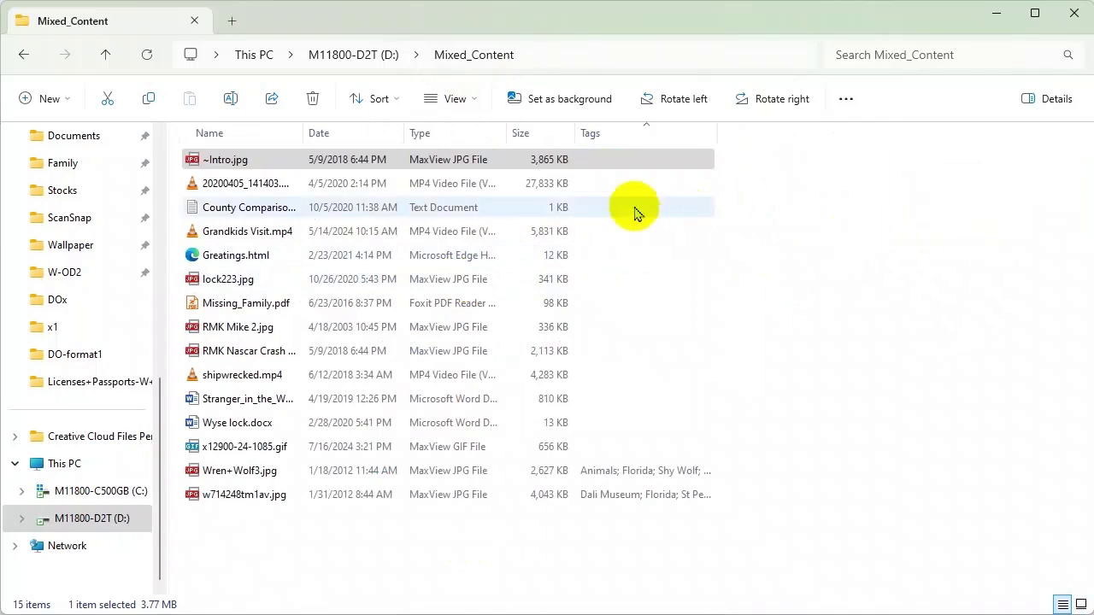
left_click(606, 161)
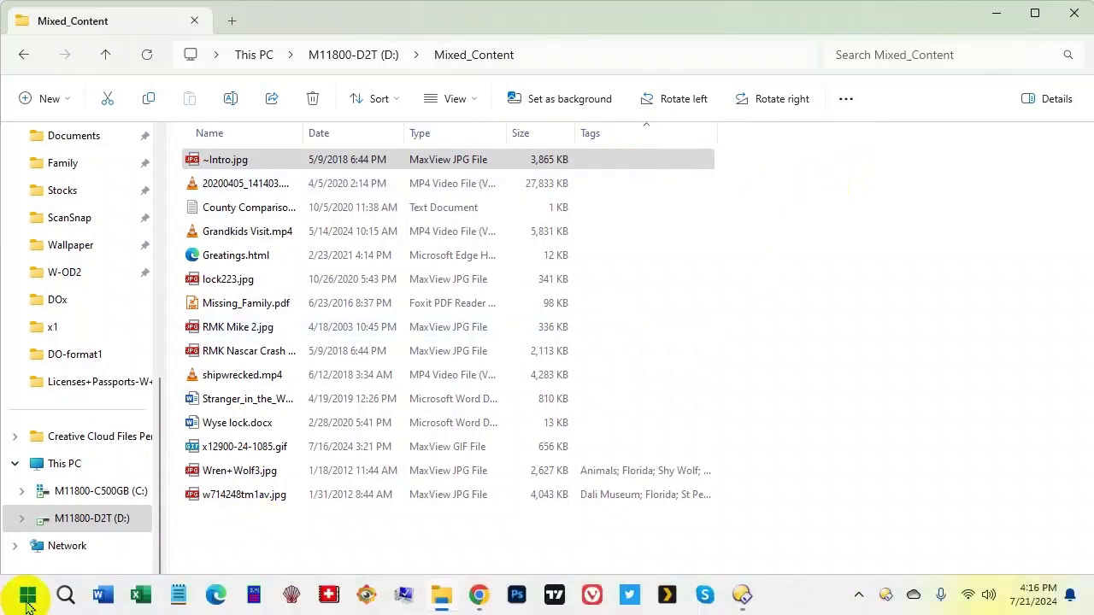
Increase the Windows accessibility text size slightly above 100%, apply the change and close Settings
left_click(27, 595)
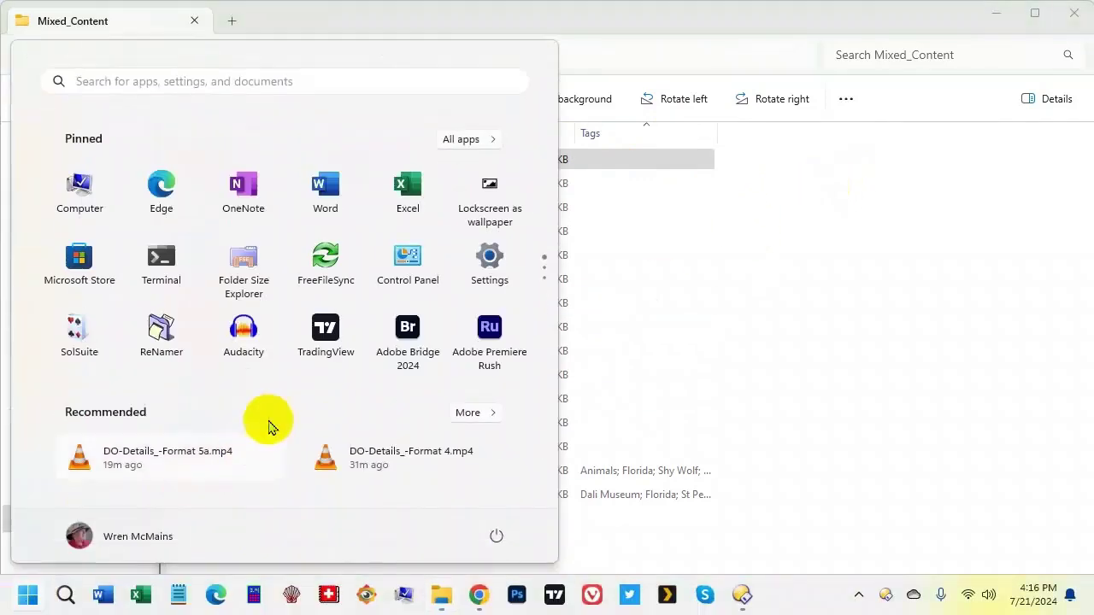
left_click(492, 256)
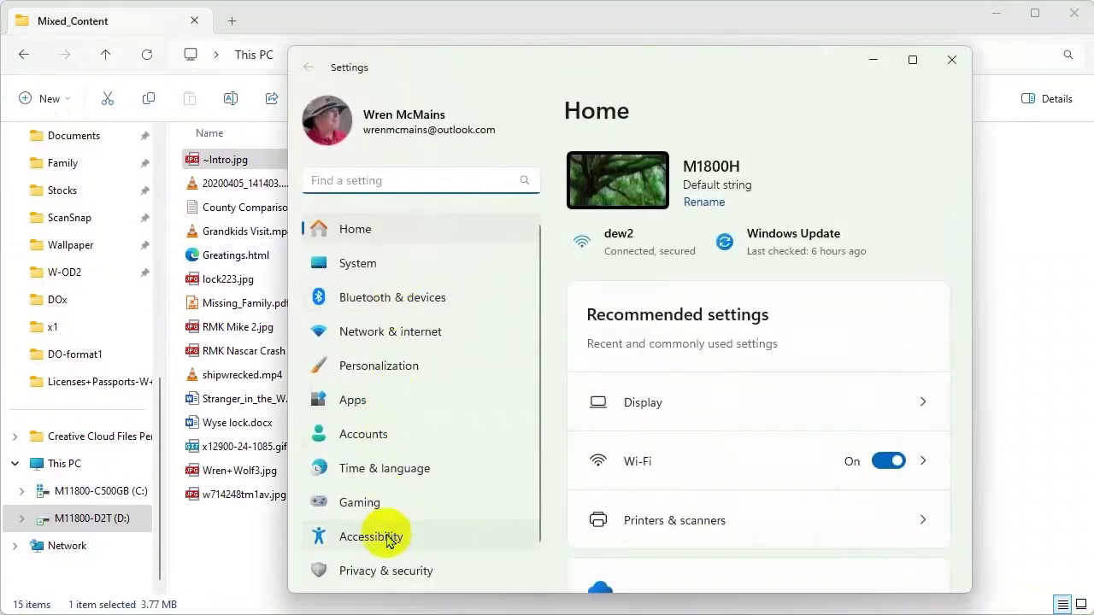
left_click(386, 539)
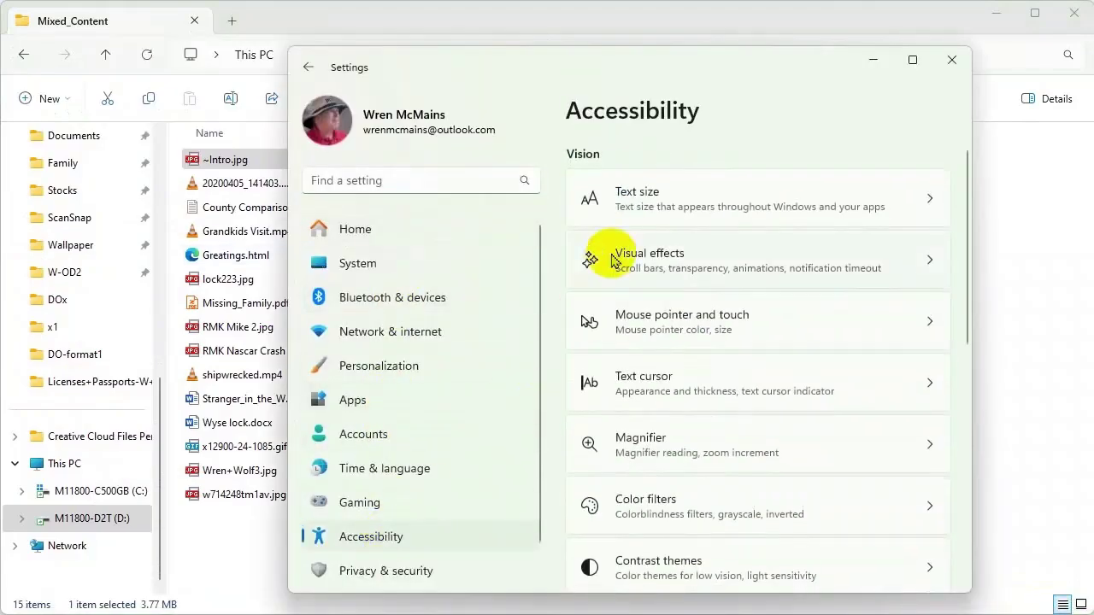
left_click(672, 198)
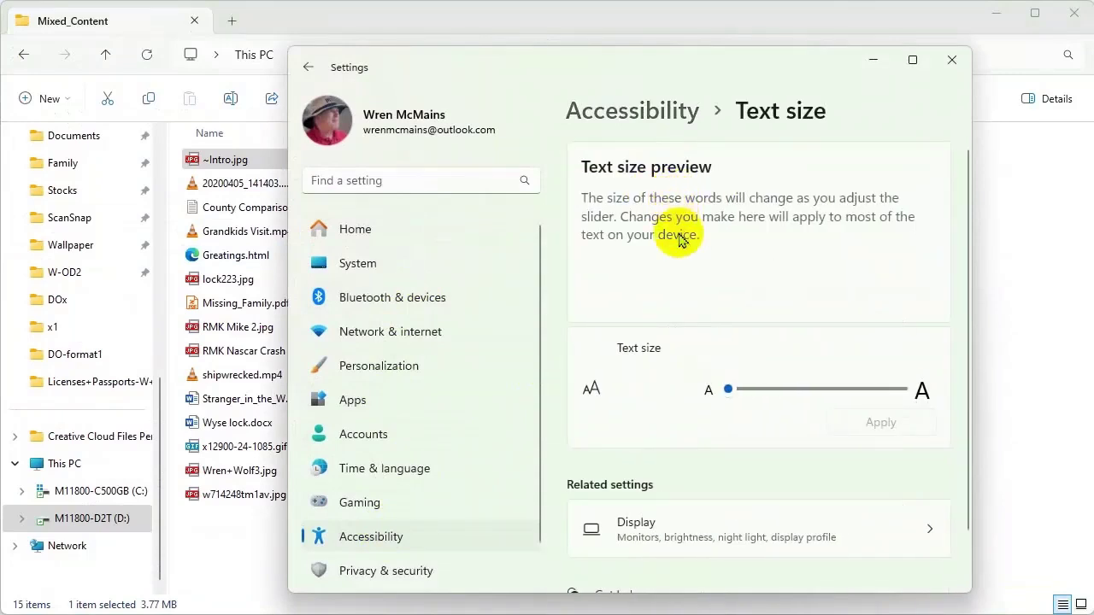
mouse_move(727, 393)
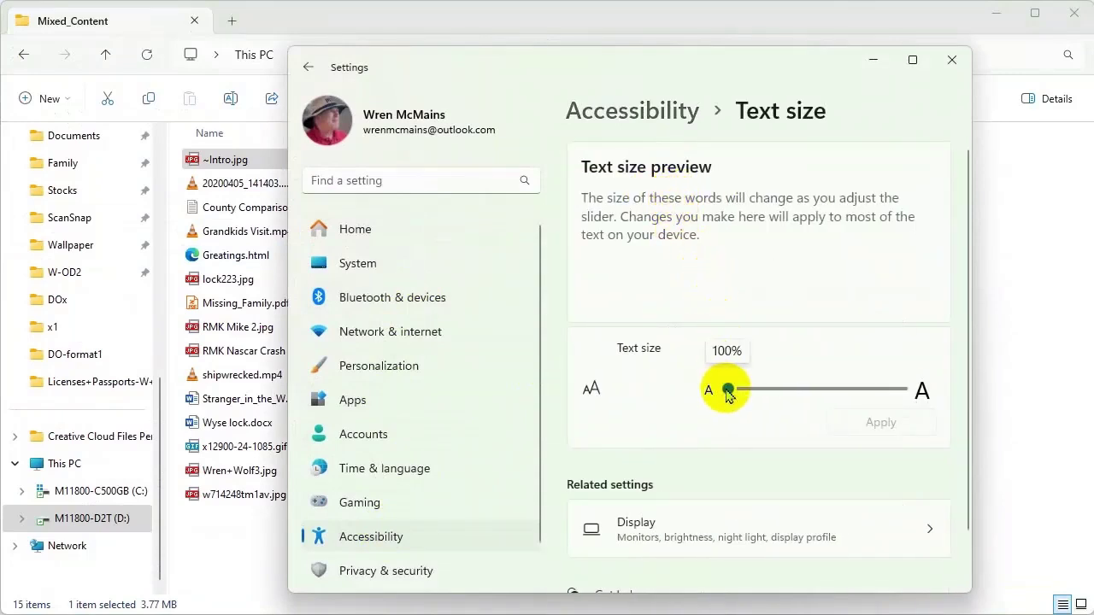
left_click_drag(727, 393, 756, 394)
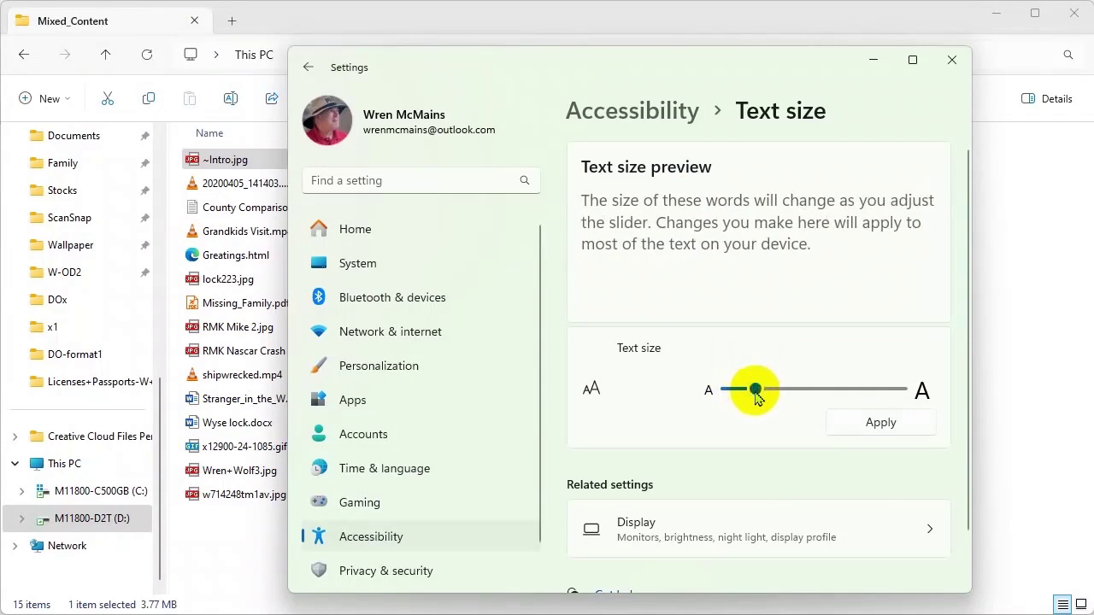
left_click(890, 426)
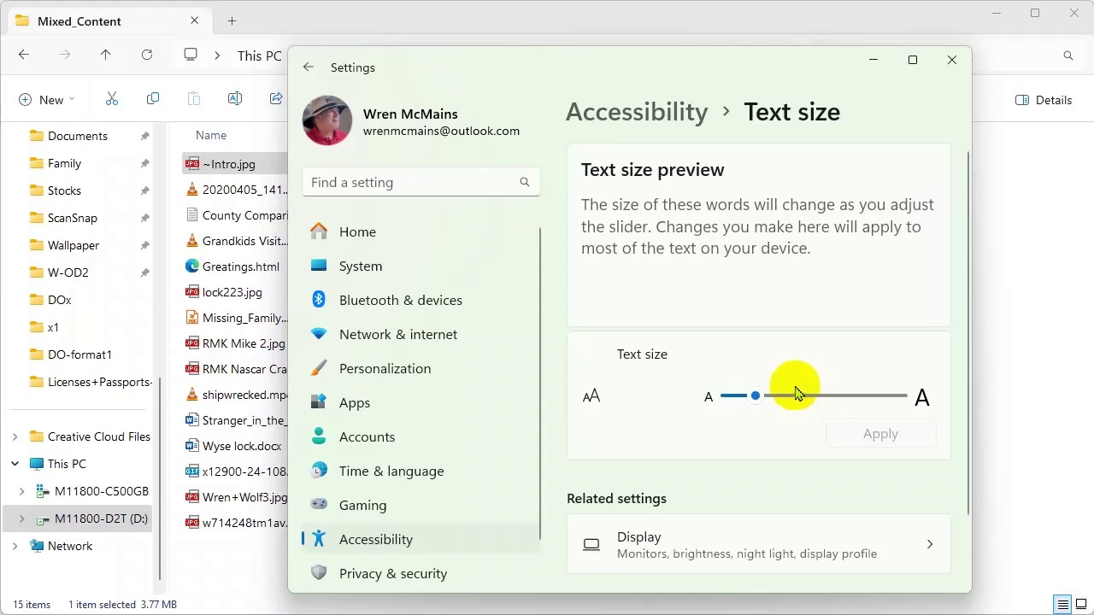
left_click(951, 63)
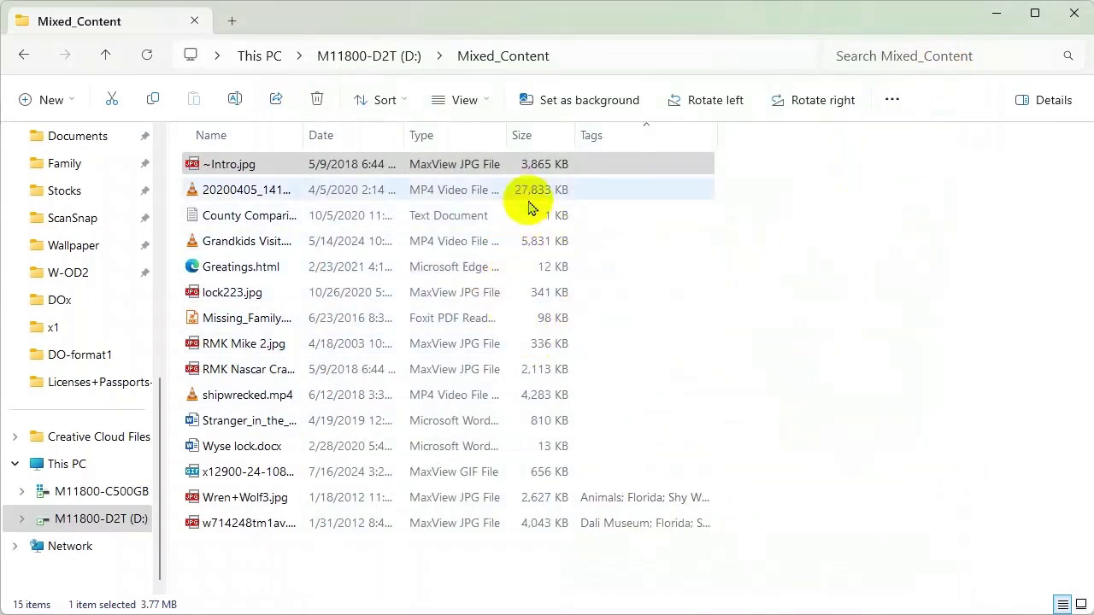
Show the Mixed_Content folder as large icons and minimize File Explorer
left_click(490, 103)
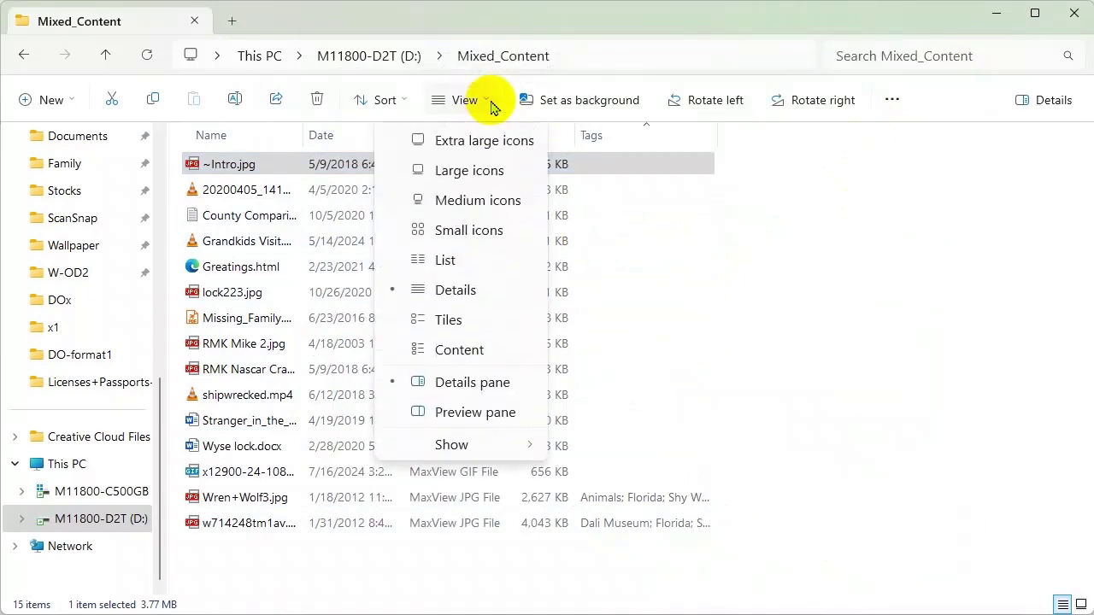
left_click(484, 174)
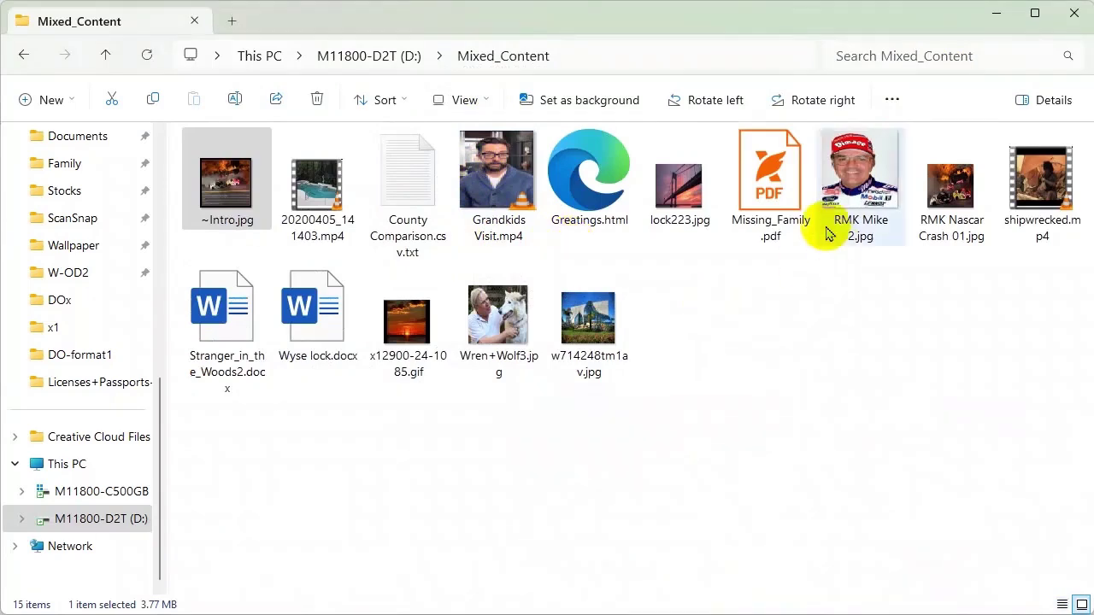
left_click(1000, 17)
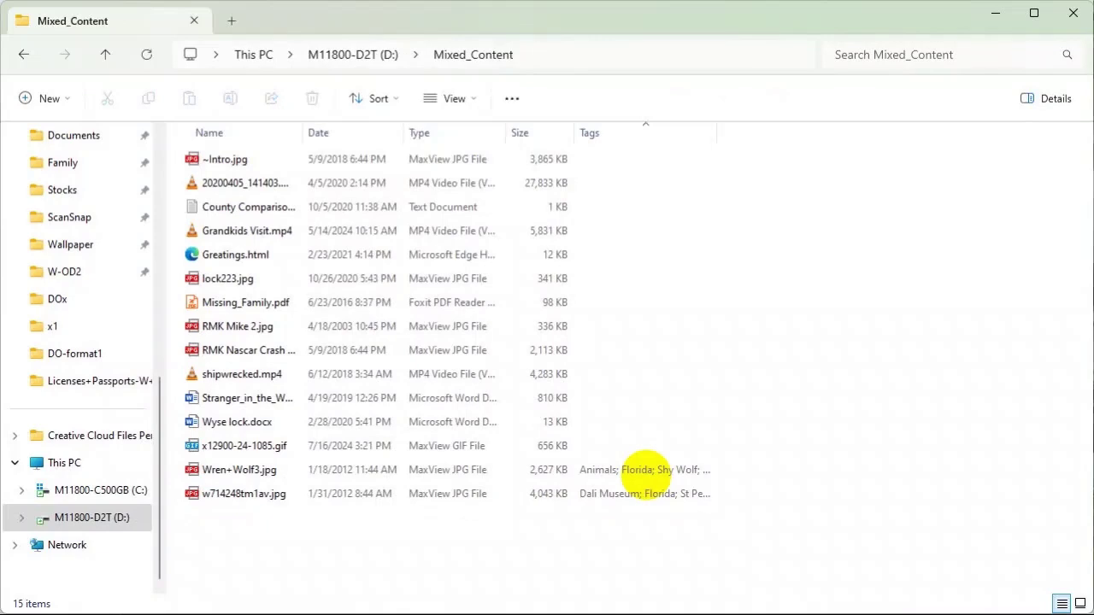
Select ~Intro.jpg in the Mixed_Content folder and display the files as large icons
key("Down")
key("ctrl+space")
key("ctrl+space")
key("ctrl+space")
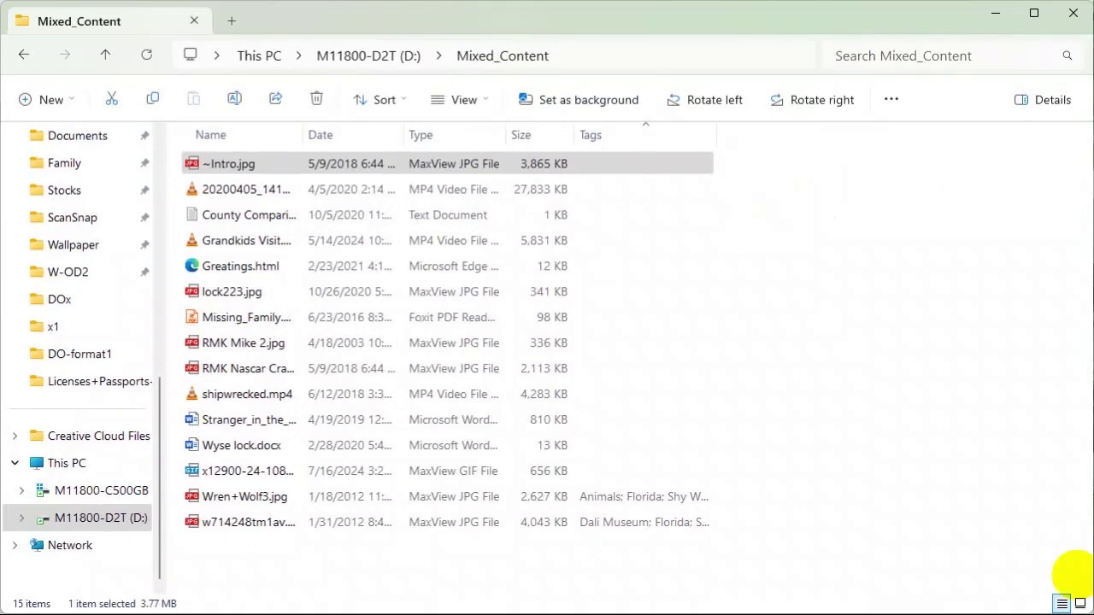
left_click(1080, 603)
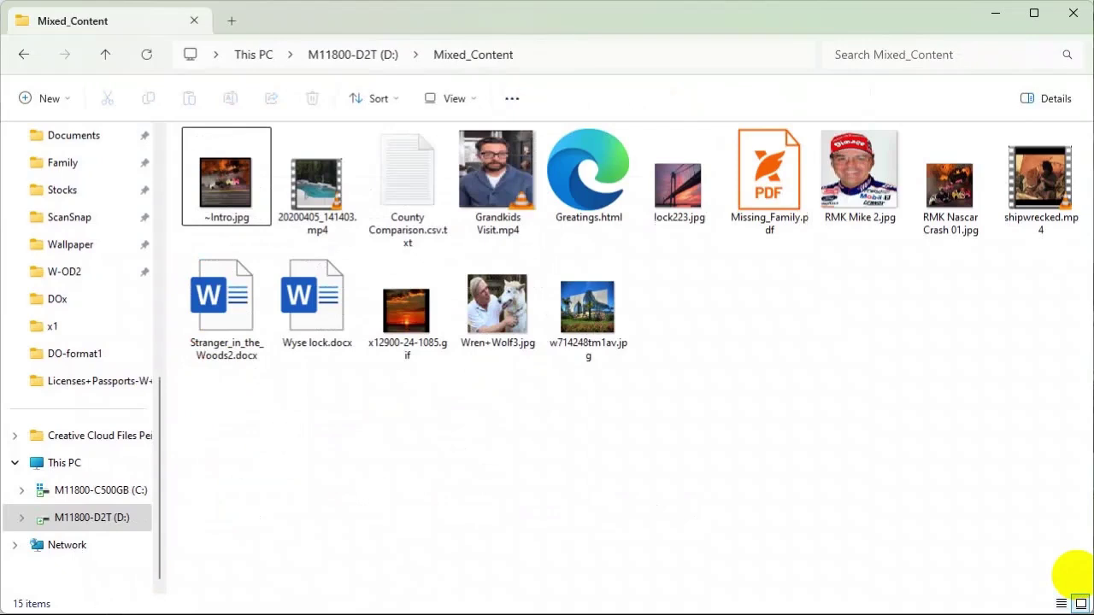
key("space")
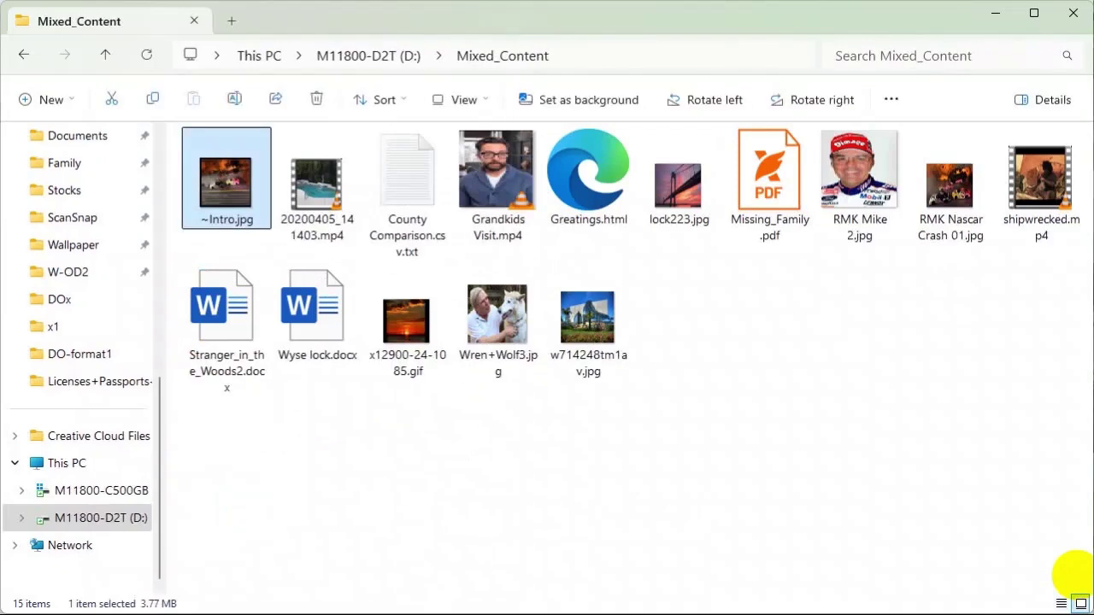
key("ctrl+space")
key("ctrl+space")
key("ctrl+space")
key("ctrl+space")
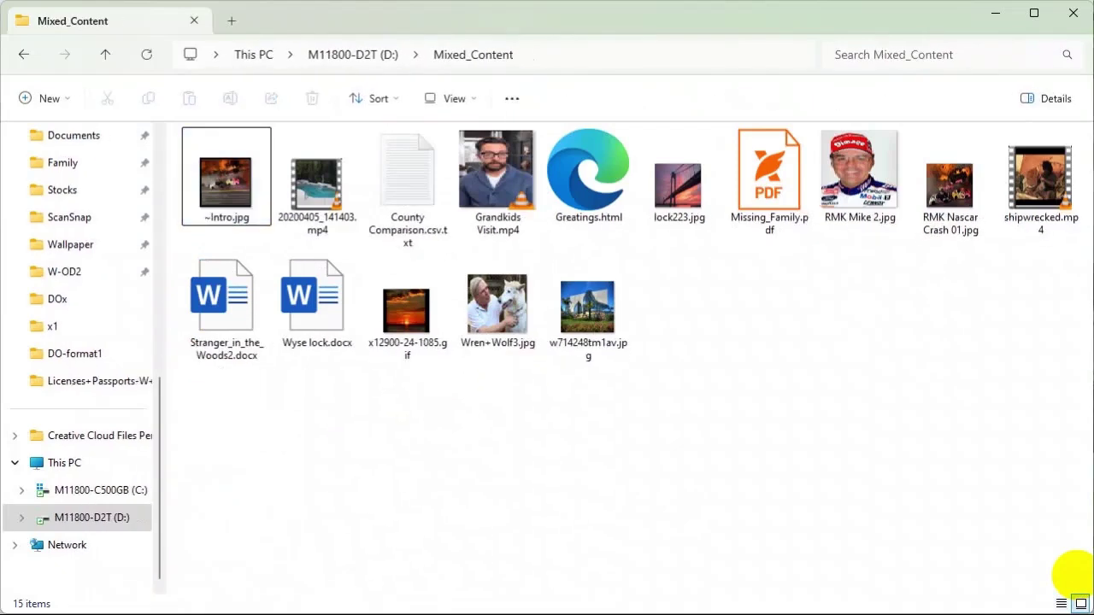
key("ctrl+space")
key("ctrl+space")
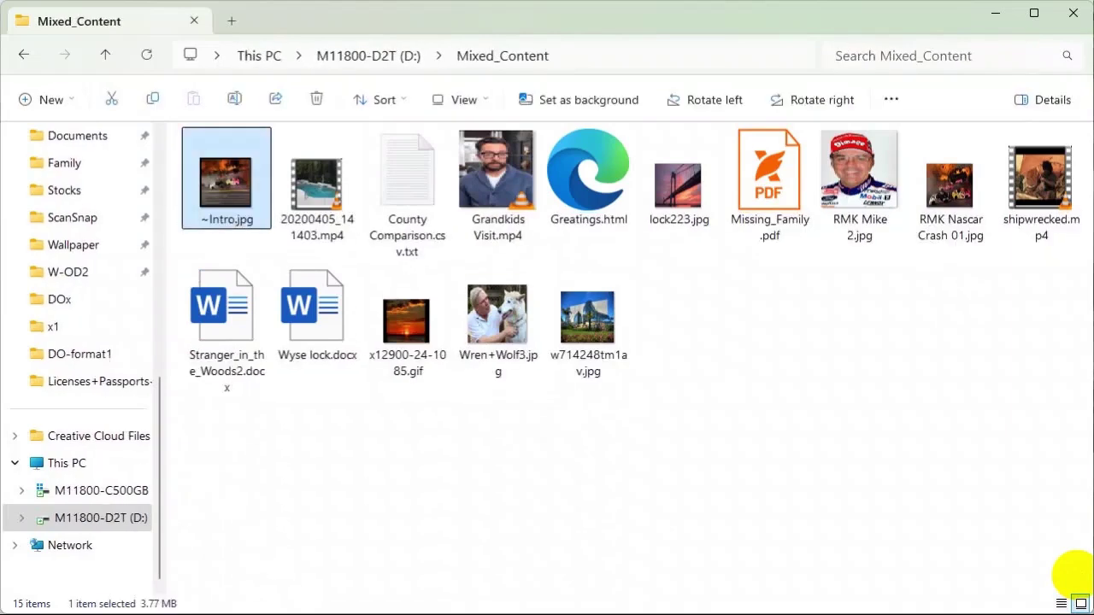
key("ctrl+space")
key("ctrl+space")
key("ctrl+space")
key("ctrl+space")
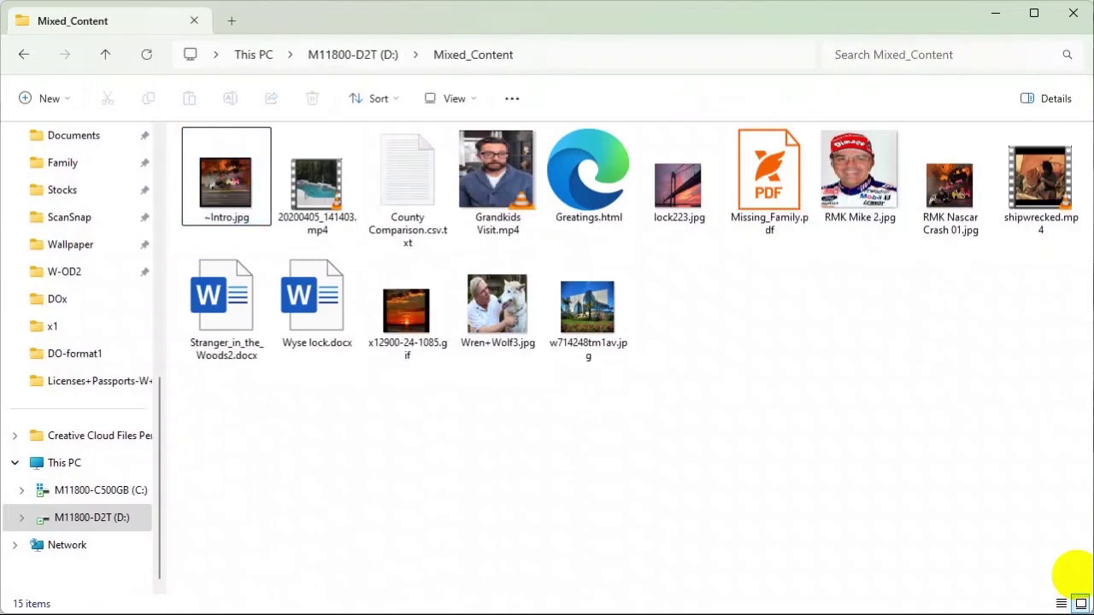
key("ctrl+space")
key("ctrl+space")
key("ctrl+space")
key("ctrl+space")
key("ctrl+space")
key("ctrl+space")
key("ctrl+space")
key("ctrl+space")
key("ctrl+space")
key("ctrl+space")
key("ctrl+space")
key("ctrl+space")
key("ctrl+space")
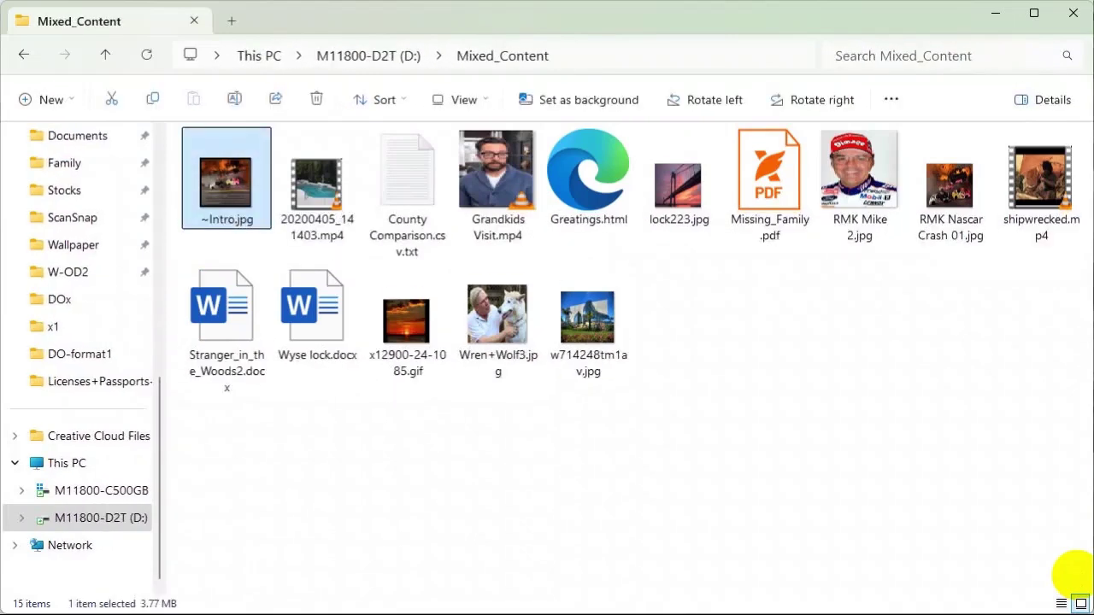
key("ctrl+space")
key("ctrl+space")
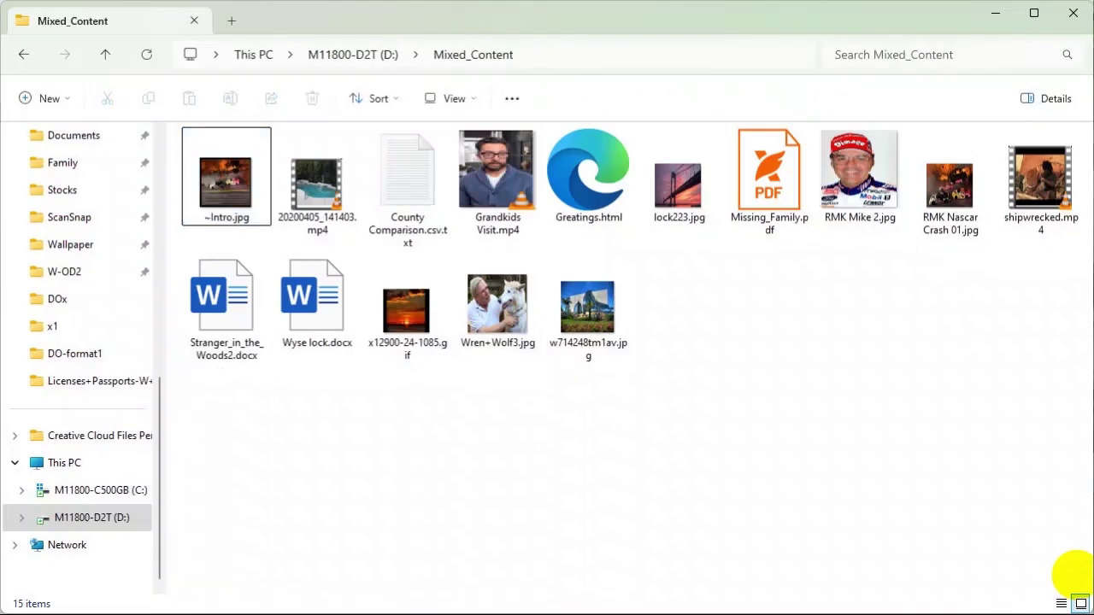
key("ctrl+space")
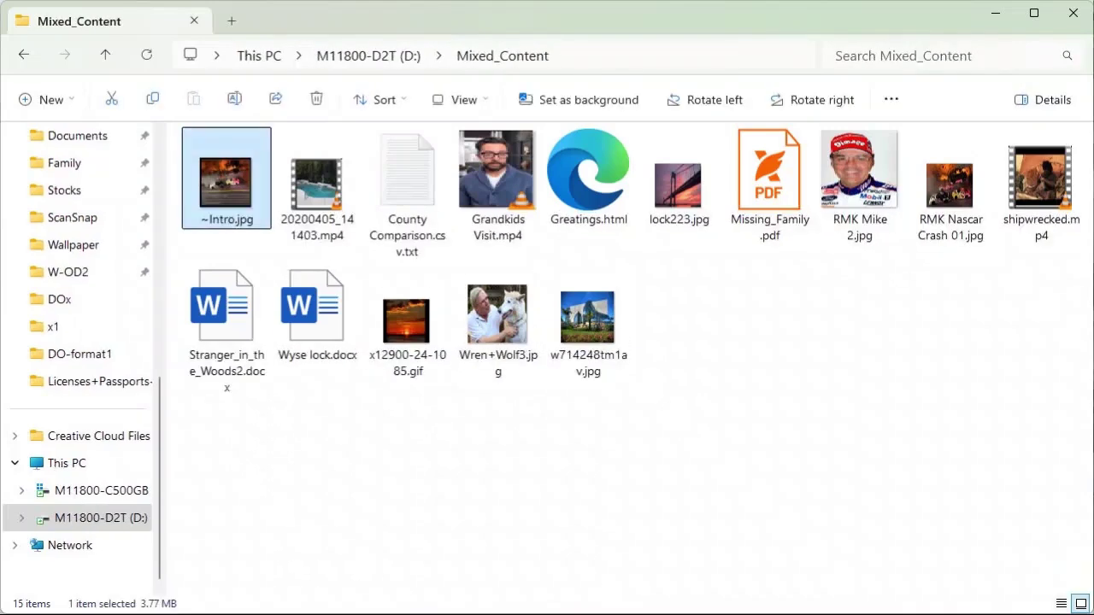
Switch to Directory Opus and look over the folder tree beside the Mixed_Content file list
key("alt+Tab")
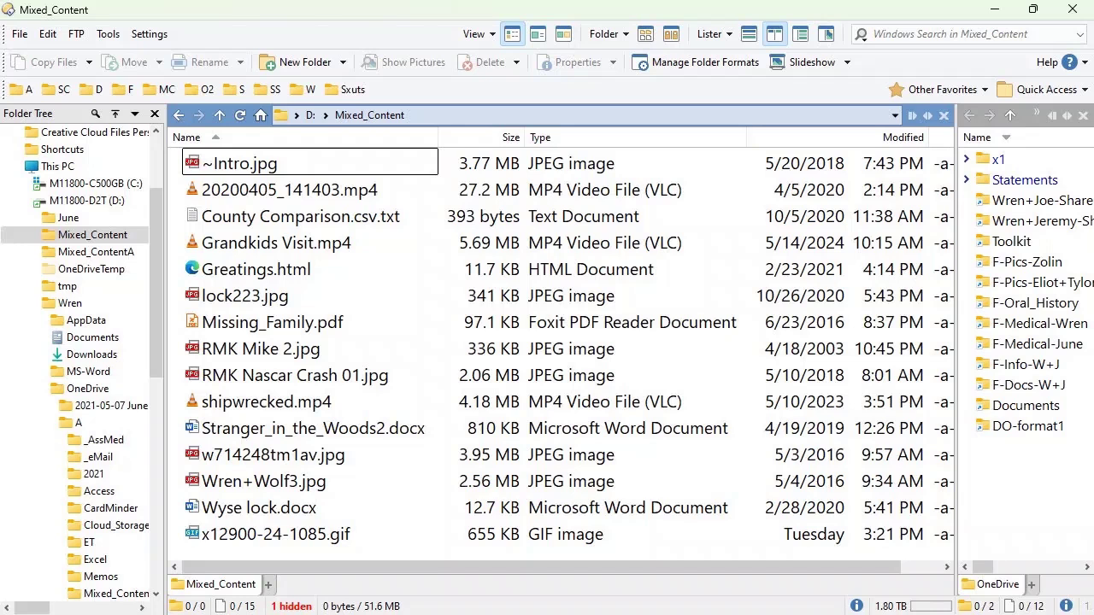
scroll(77, 359, "up", 2)
scroll(77, 359, "down", 2)
scroll(77, 359, "up", 2)
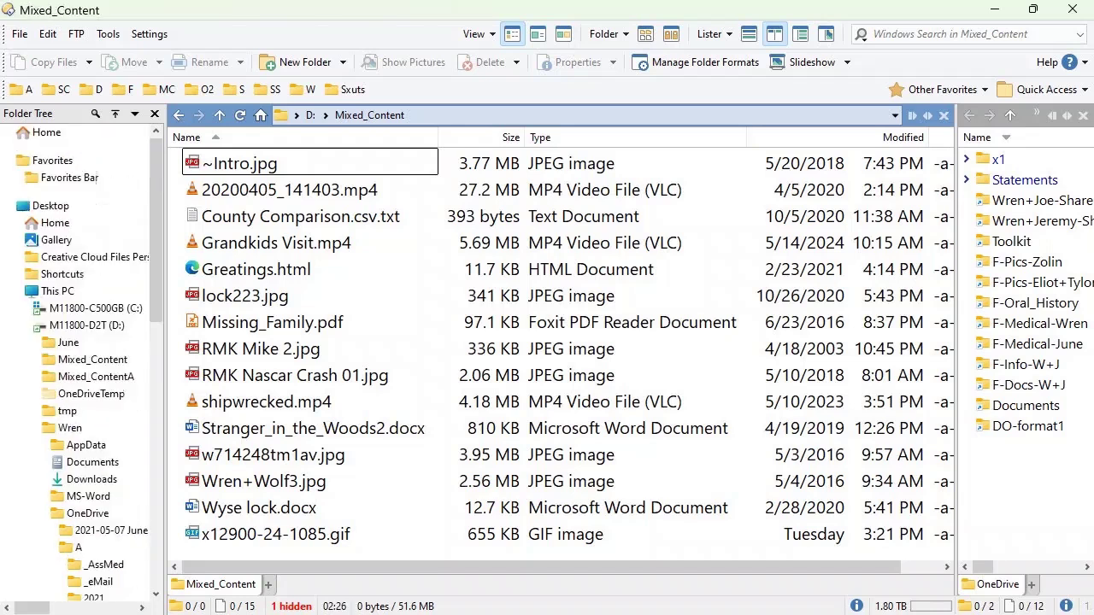
scroll(77, 359, "down", 3)
scroll(77, 359, "up", 3)
scroll(77, 359, "down", 3)
scroll(77, 359, "up", 3)
scroll(77, 359, "down", 3)
scroll(77, 359, "up", 3)
scroll(77, 359, "down", 3)
scroll(77, 359, "up", 3)
scroll(77, 359, "down", 3)
scroll(77, 359, "up", 3)
scroll(77, 359, "down", 3)
scroll(77, 359, "up", 3)
scroll(77, 359, "down", 3)
scroll(77, 359, "up", 3)
scroll(76, 359, "down", 3)
scroll(77, 359, "up", 3)
scroll(77, 359, "down", 3)
scroll(77, 359, "up", 3)
scroll(77, 359, "down", 3)
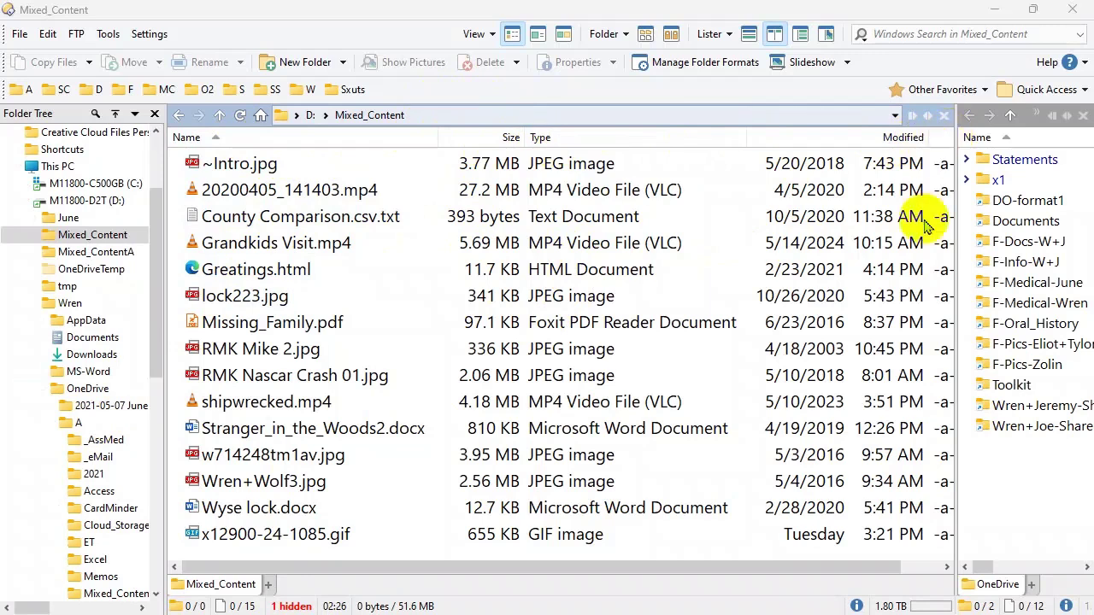
Remove the Attr column from the Mixed_Content file list
left_click_drag(806, 569, 866, 582)
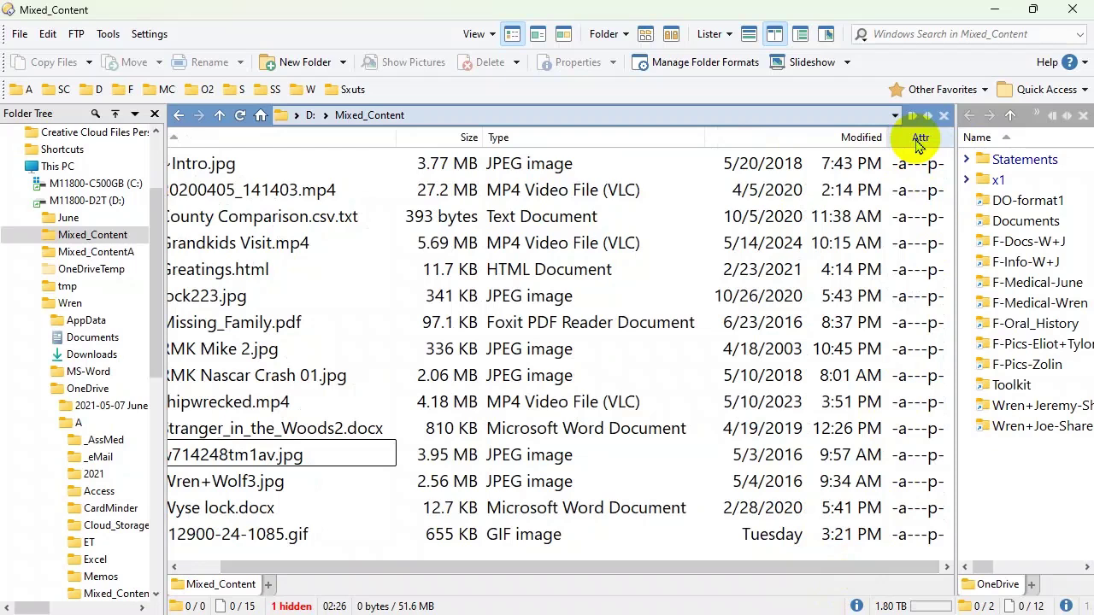
right_click(918, 145)
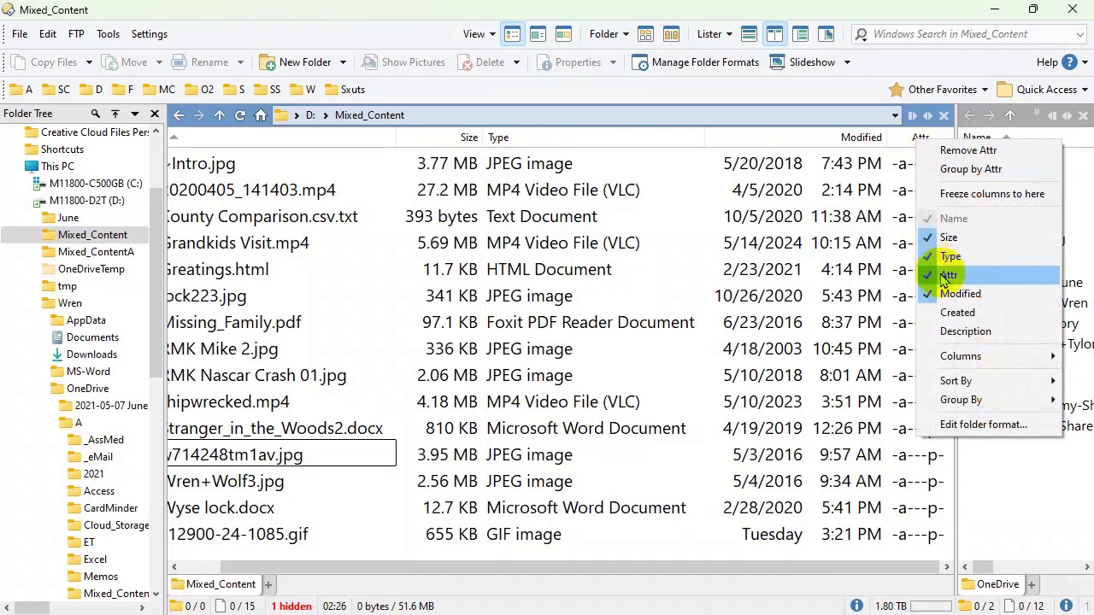
left_click(975, 154)
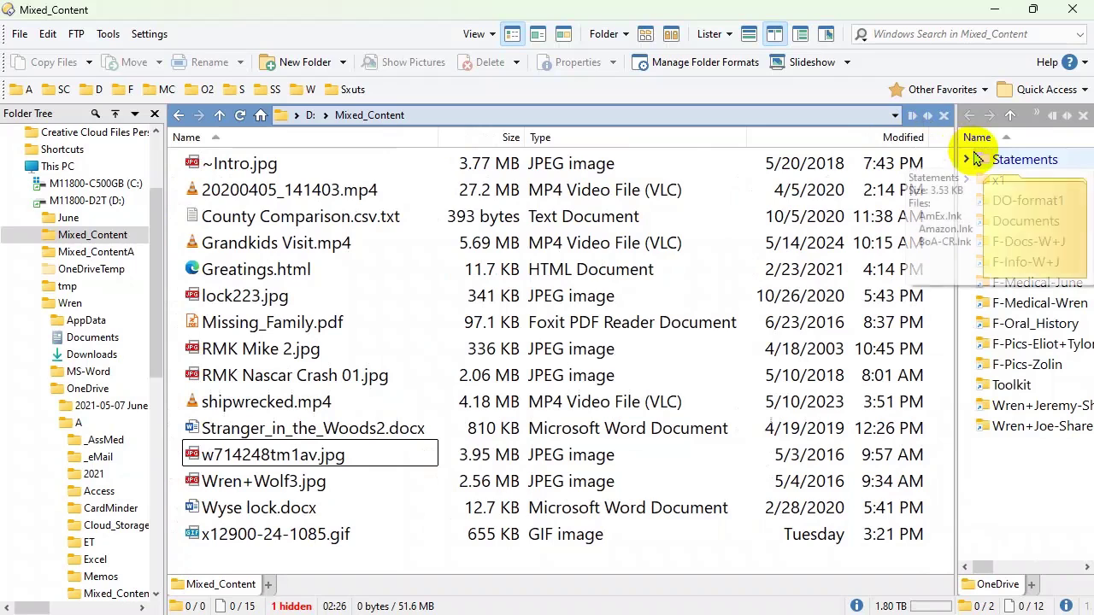
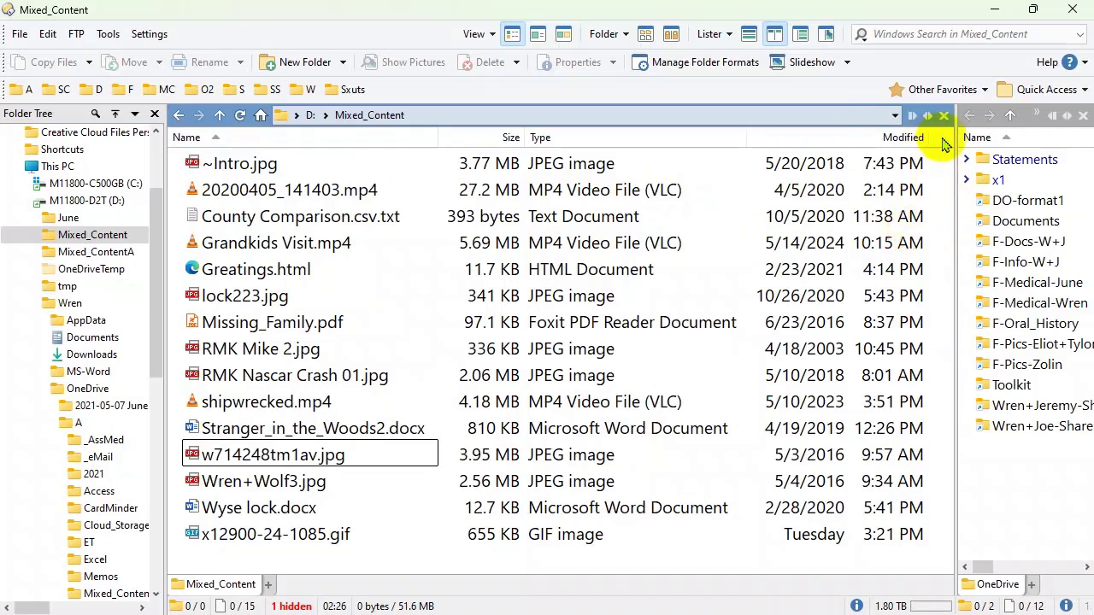
Add the picture Dimensions column to the Mixed_Content file list and bring it into view
right_click(944, 145)
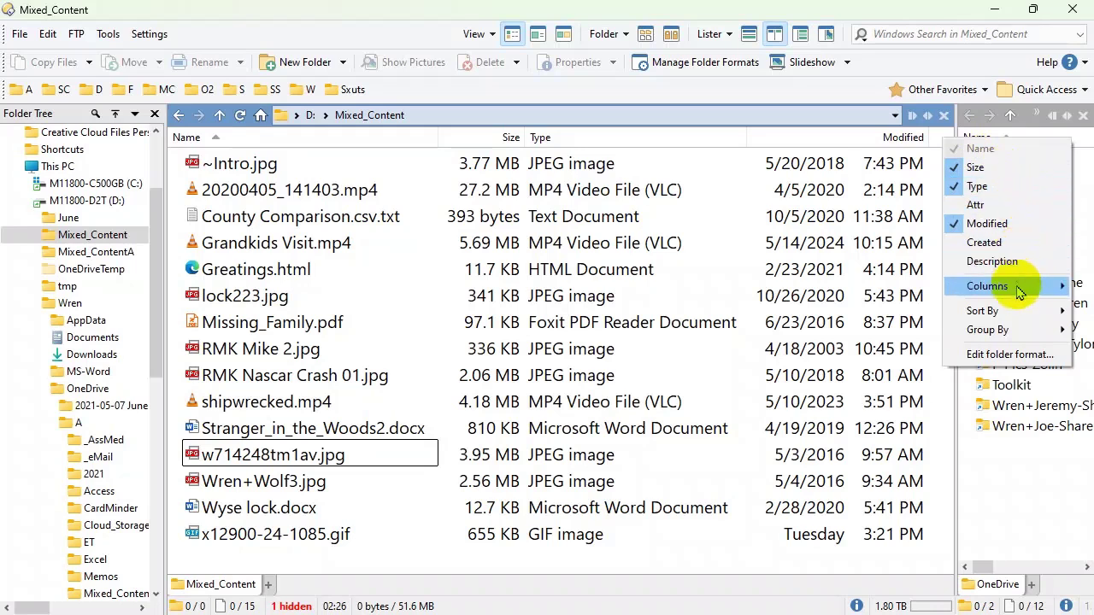
mouse_move(1017, 287)
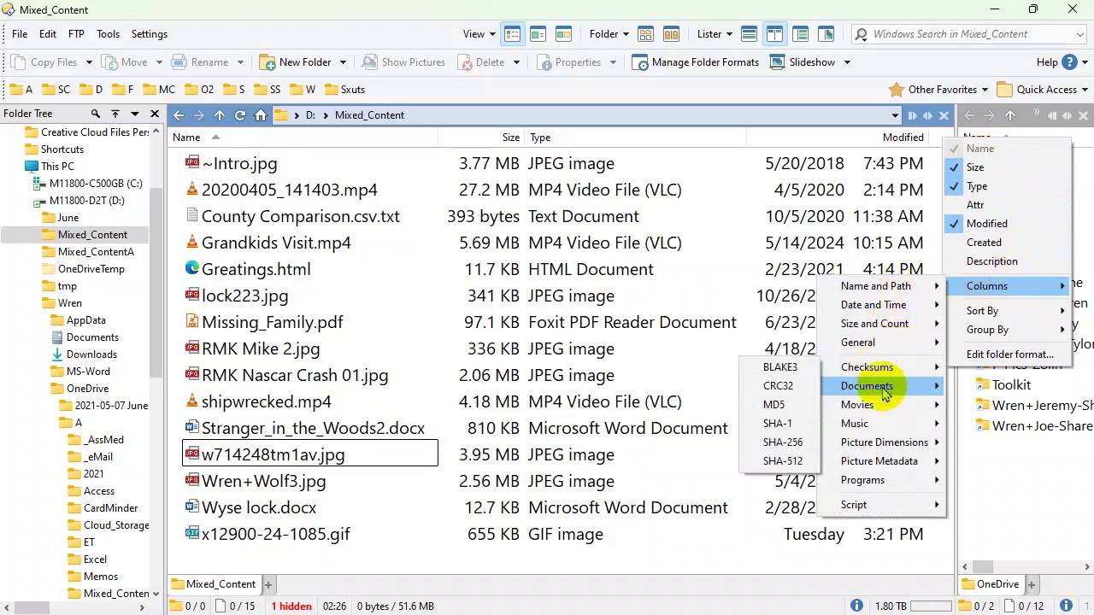
mouse_move(888, 428)
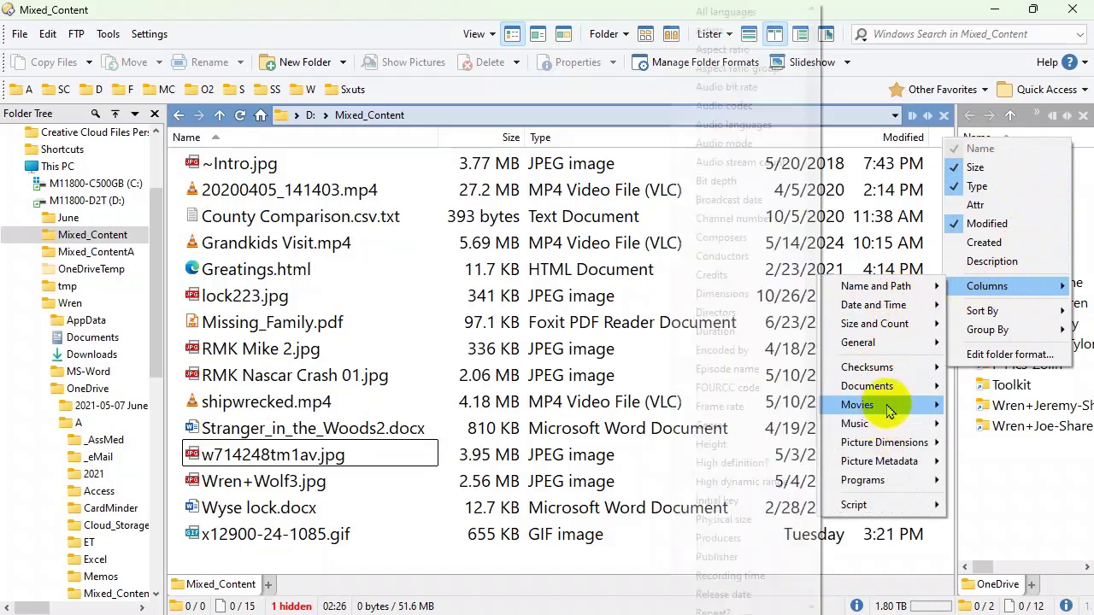
mouse_move(898, 450)
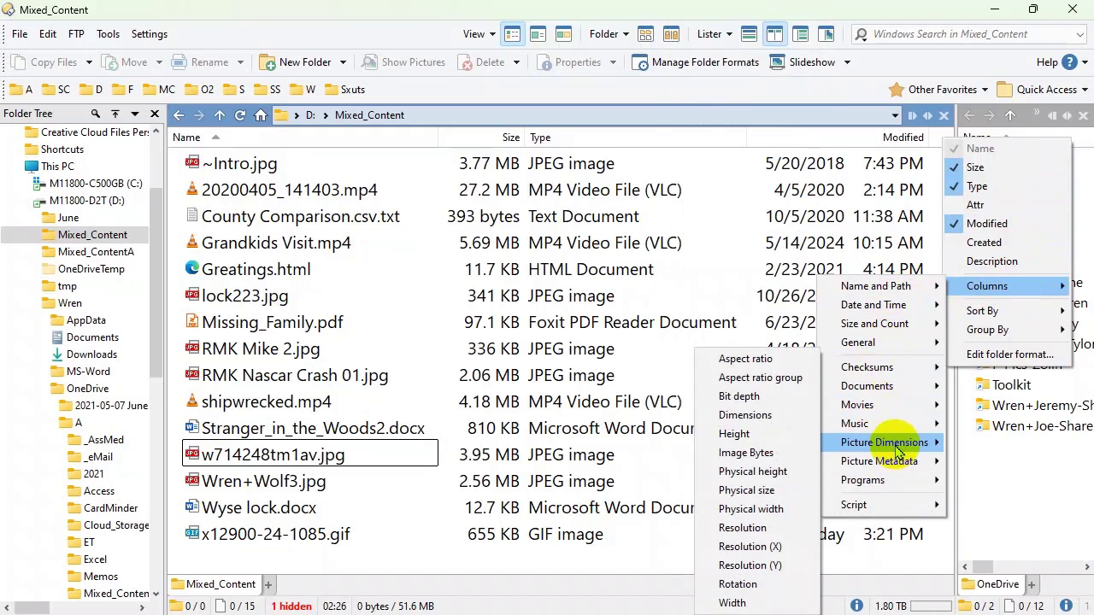
left_click(756, 423)
left_click_drag(786, 567, 913, 592)
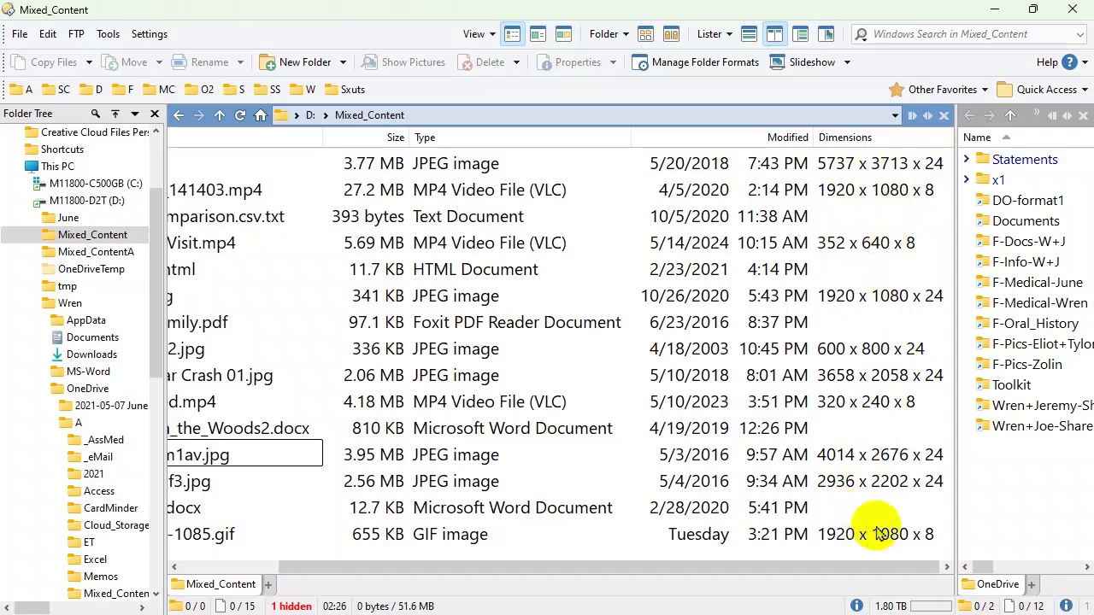
Add the picture Height column to the Mixed_Content file list
right_click(935, 147)
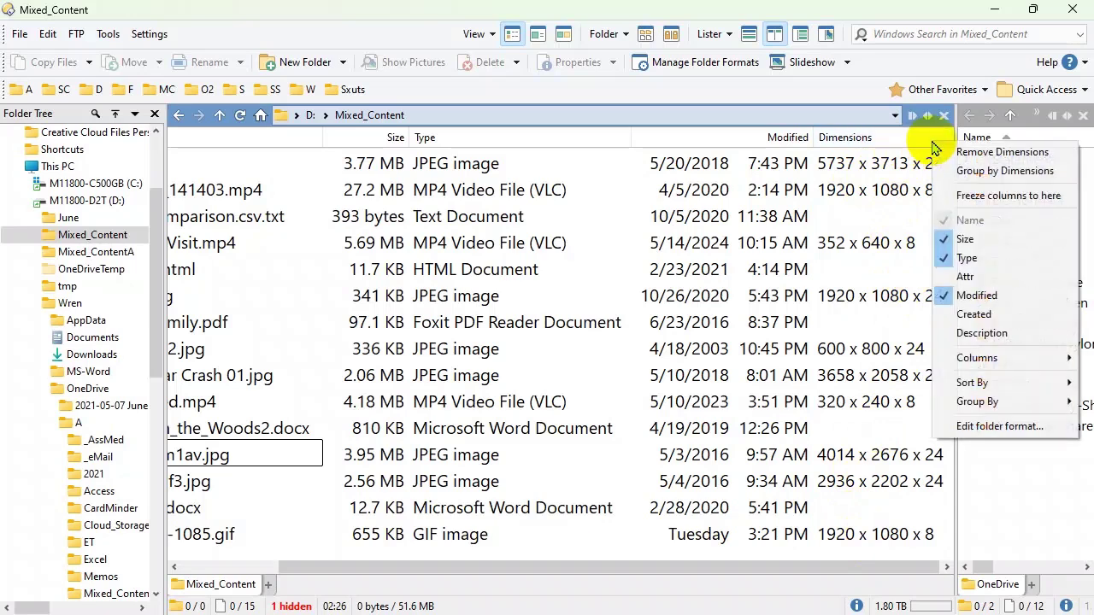
mouse_move(1014, 366)
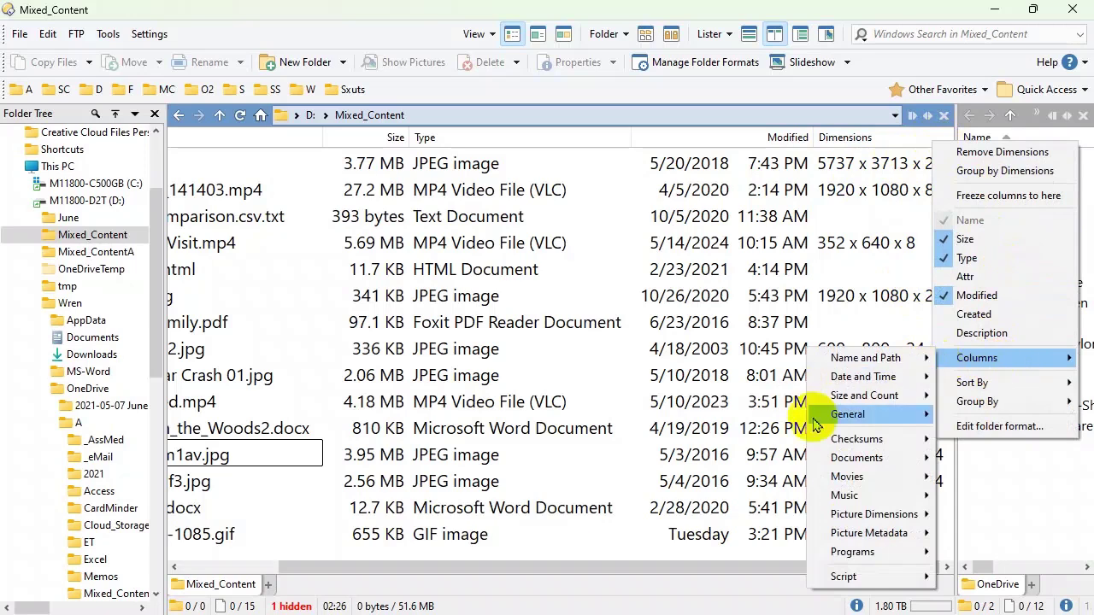
mouse_move(881, 521)
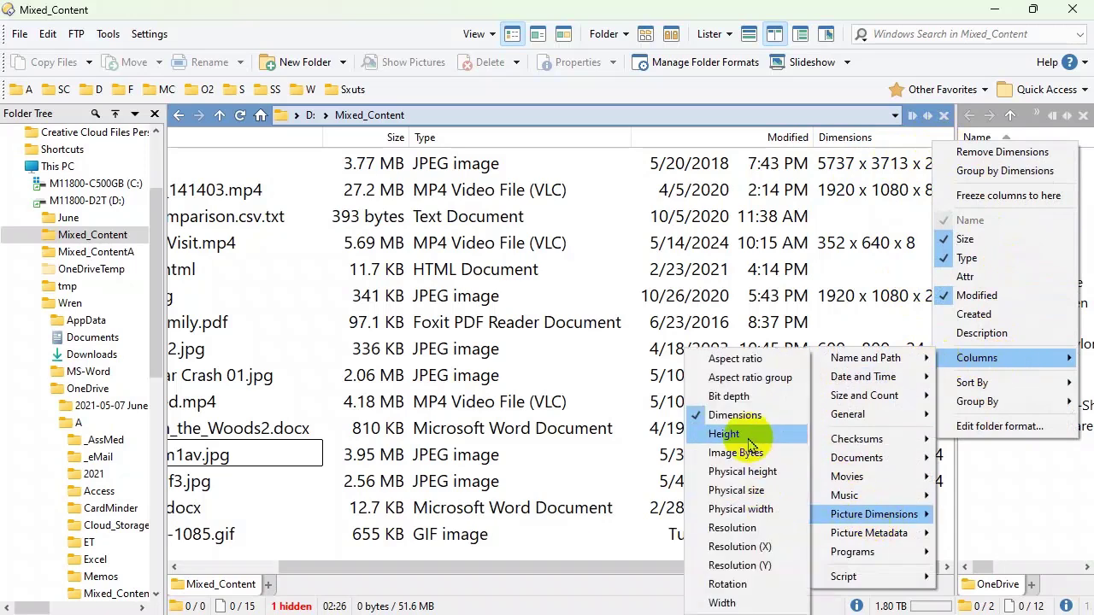
left_click(746, 434)
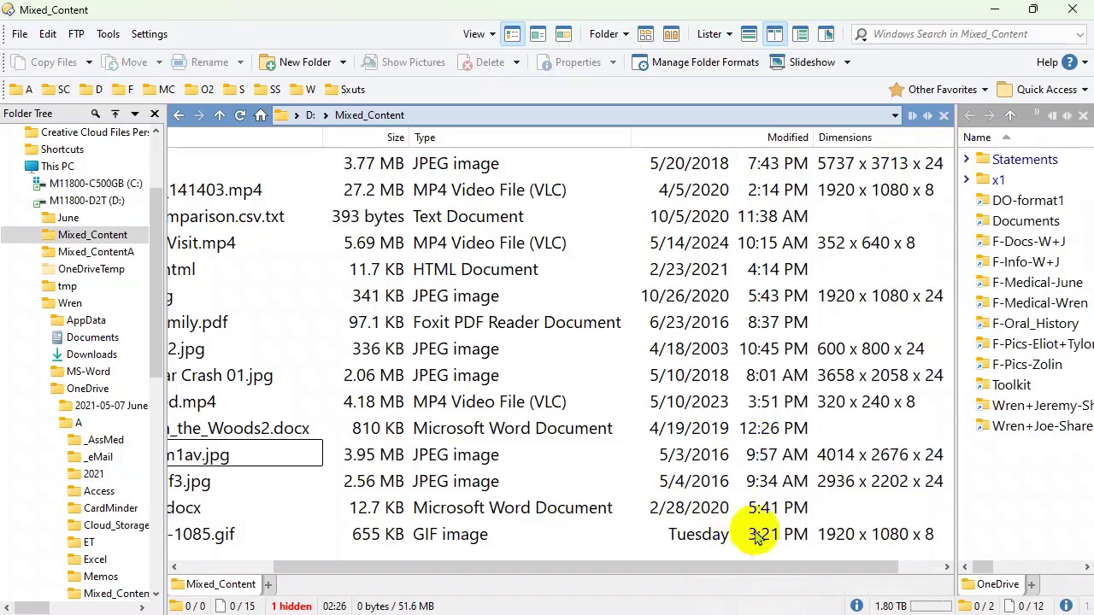
Add the Date taken column from the picture metadata to the file list and show the added columns
right_click(928, 151)
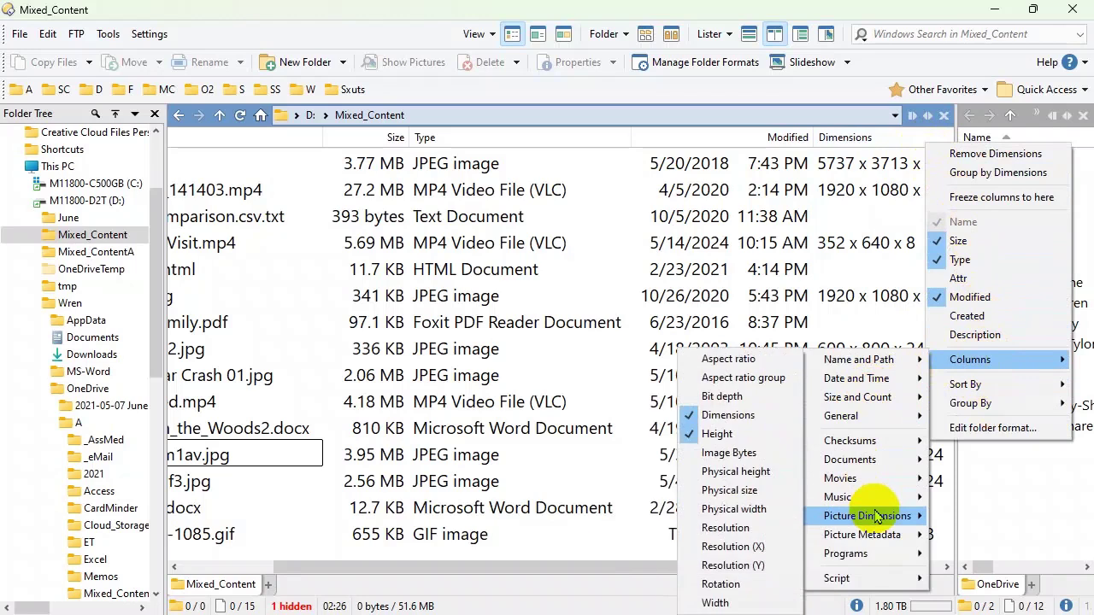
mouse_move(880, 540)
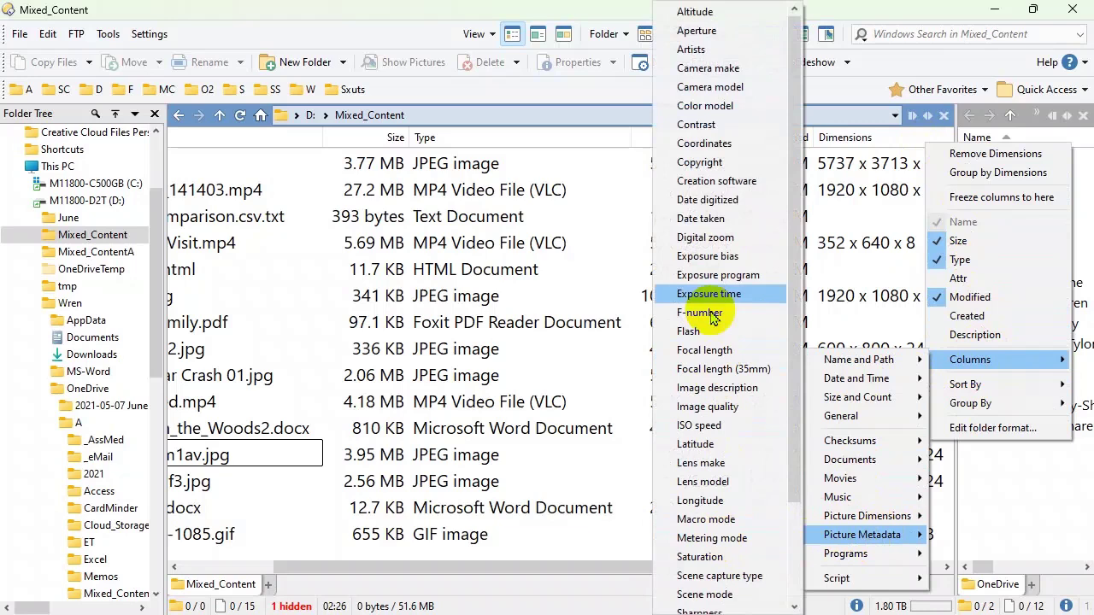
left_click(701, 220)
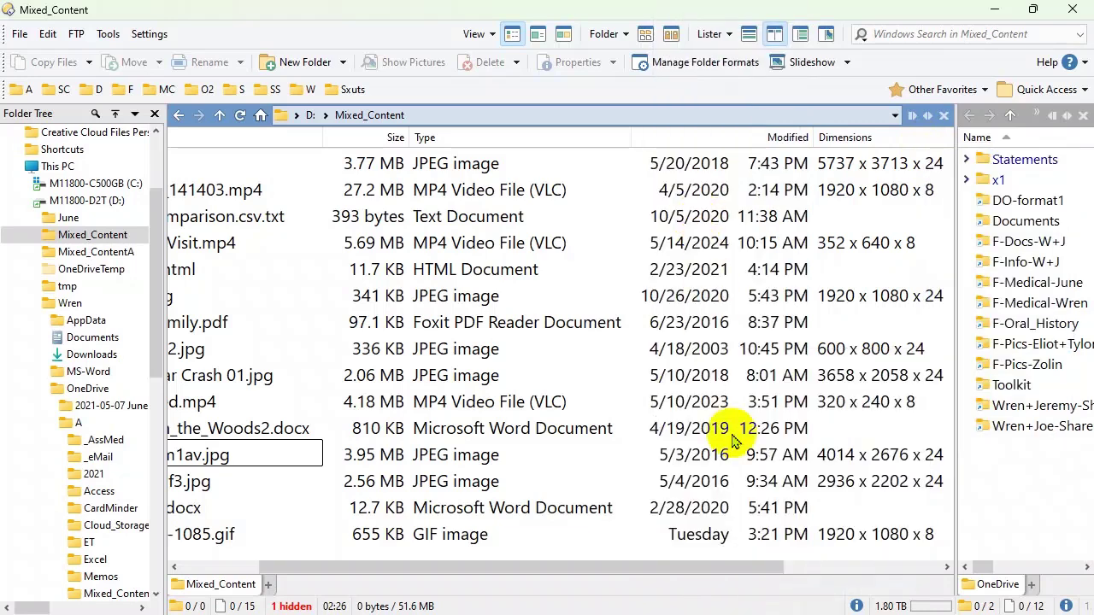
left_click_drag(767, 567, 994, 600)
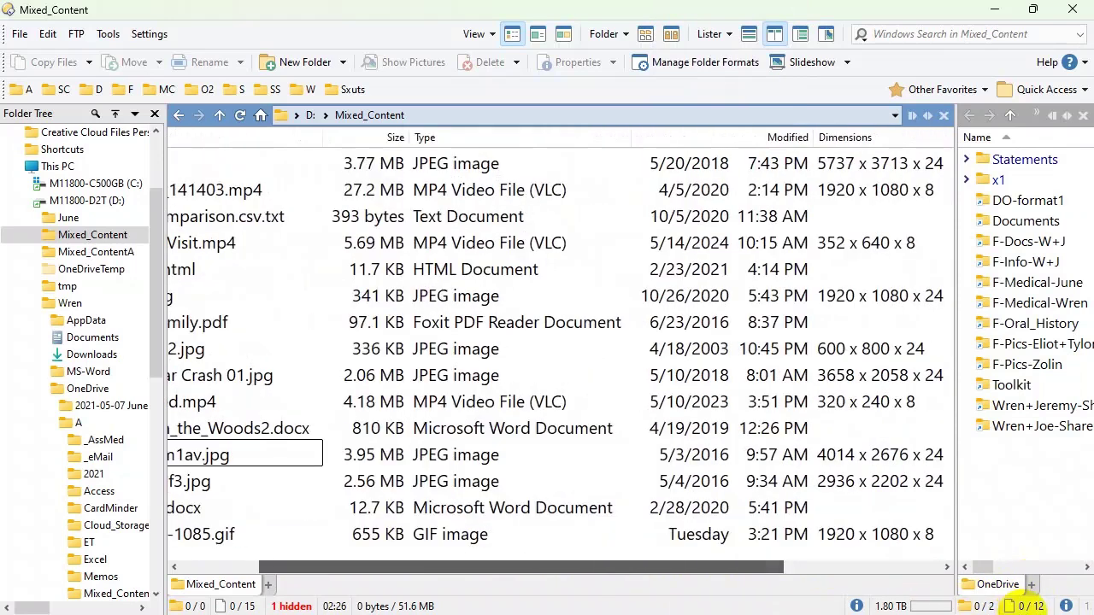
left_click(937, 568)
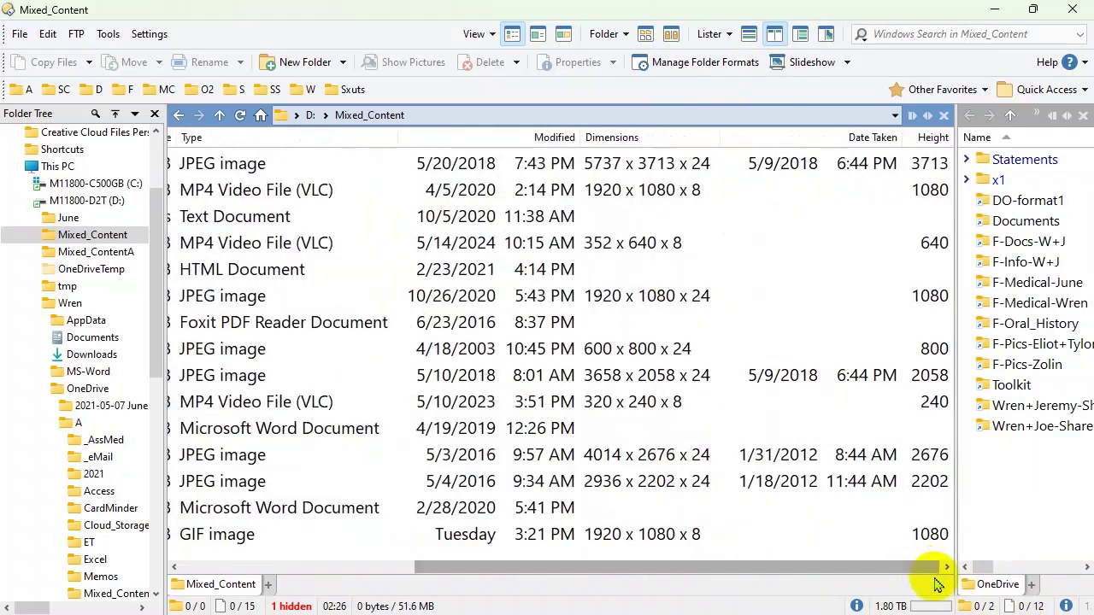
Add the general Tags column to the Mixed_Content file list and look over its entries
right_click(935, 144)
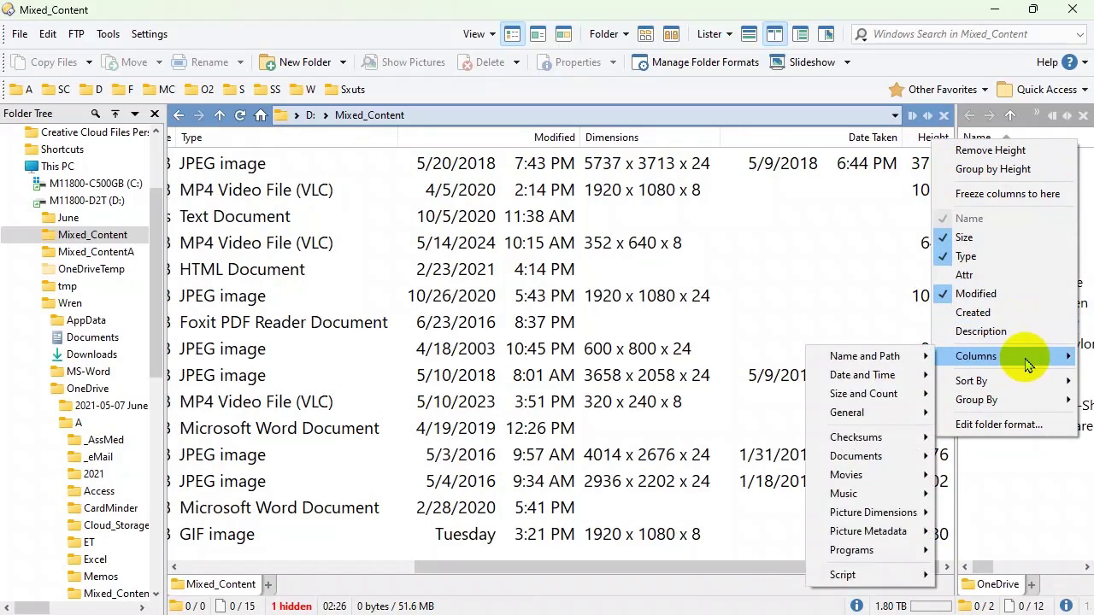
mouse_move(891, 421)
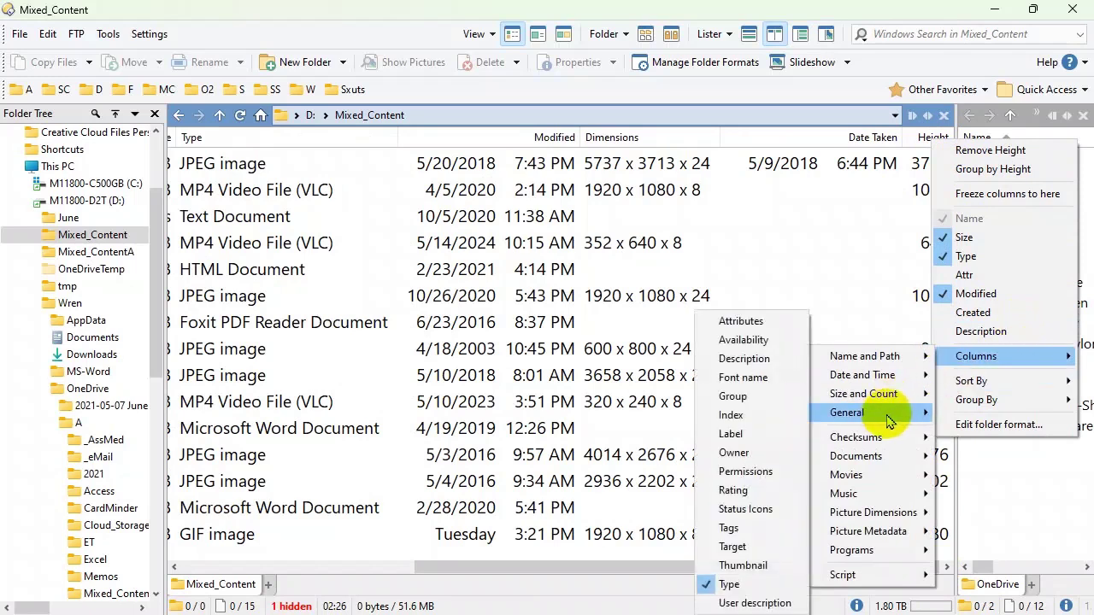
left_click(737, 532)
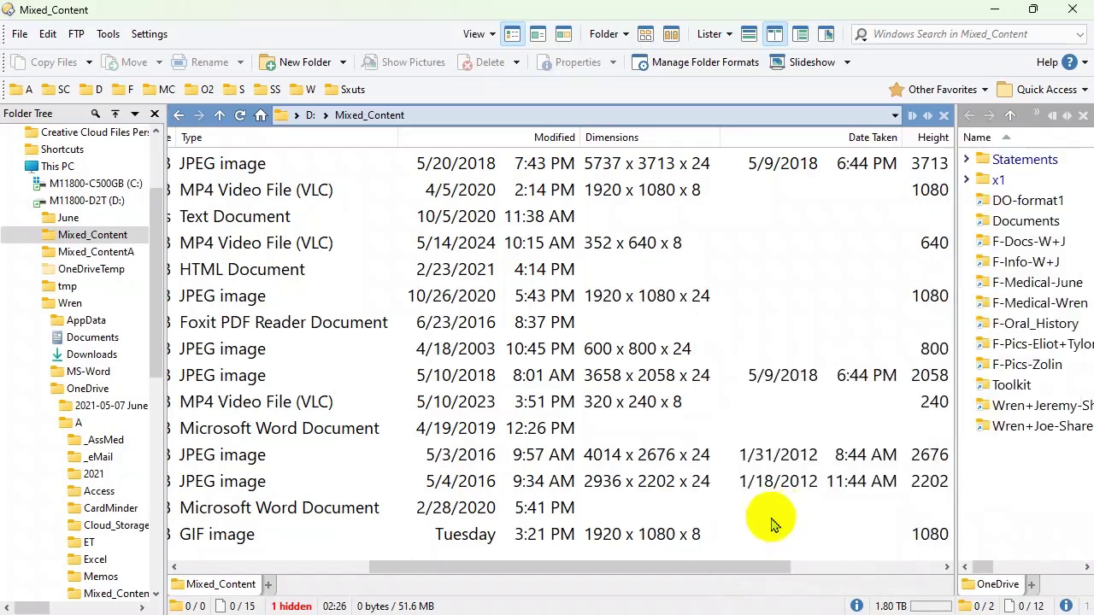
left_click_drag(713, 575, 911, 594)
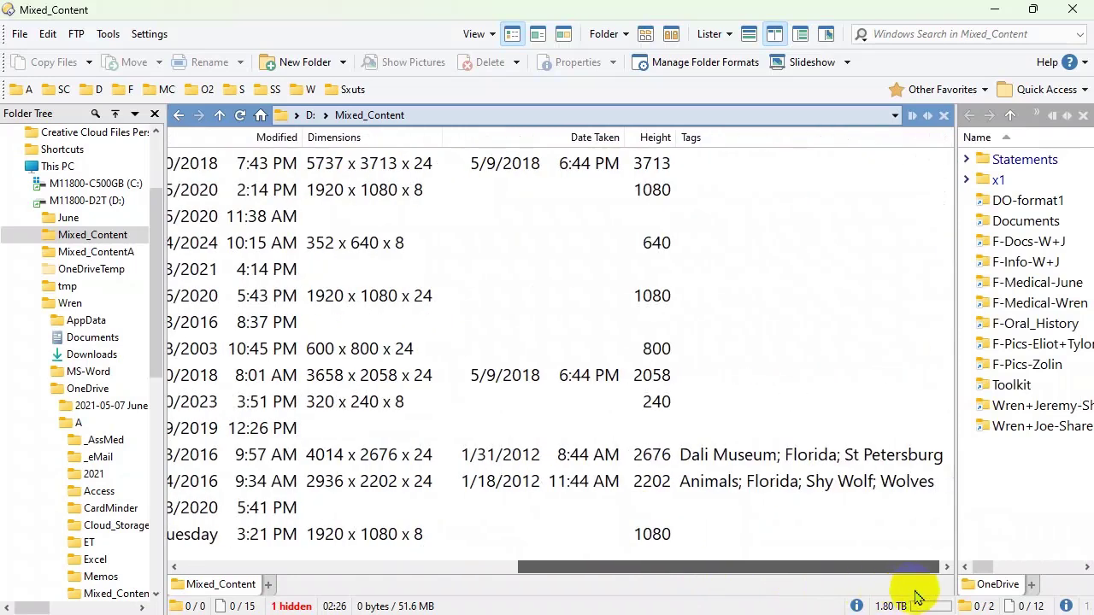
left_click_drag(932, 597, 834, 607)
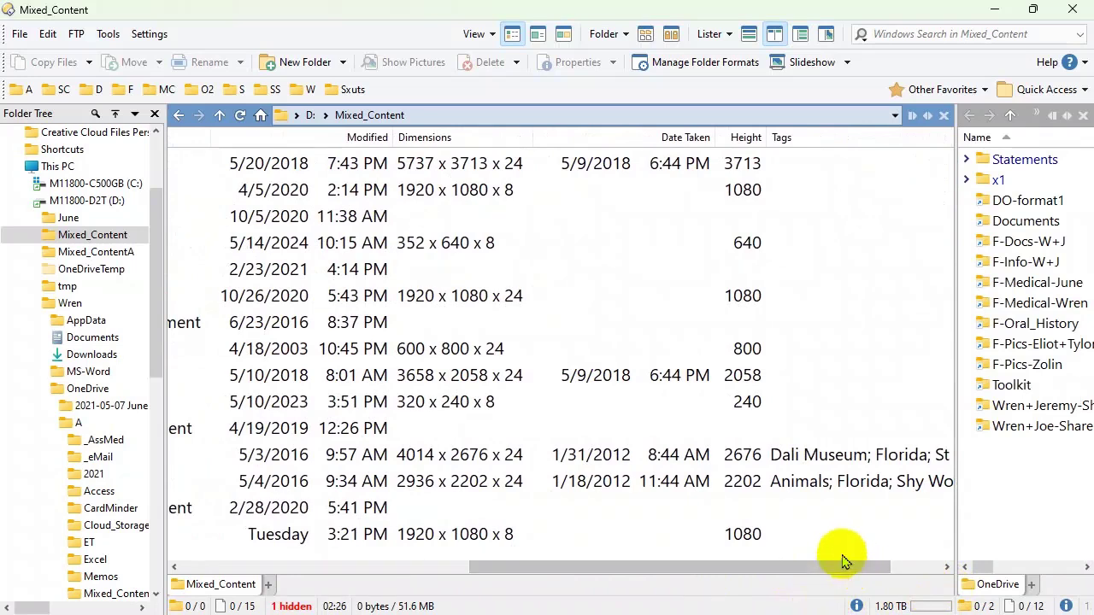
left_click_drag(846, 566, 963, 571)
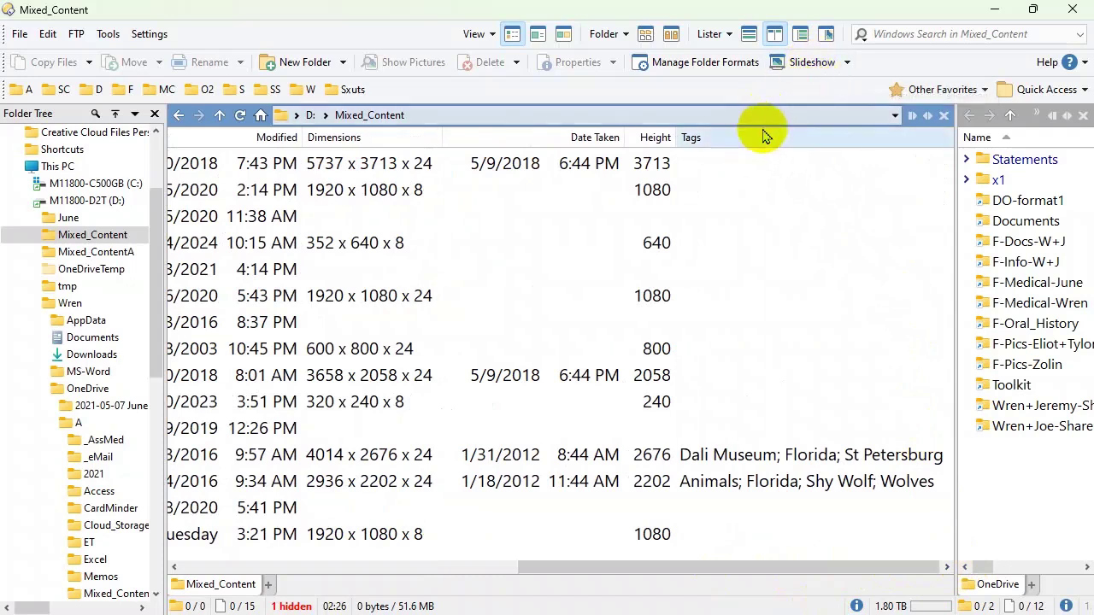
Add the Length column from the VideoFrameColumns script to the Mixed_Content file list
right_click(646, 144)
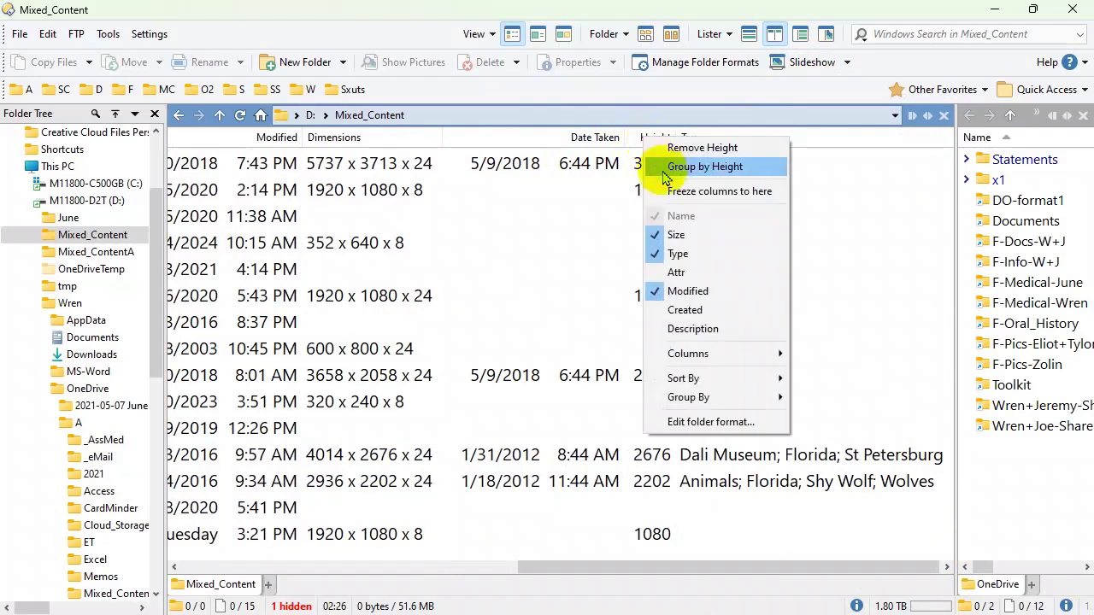
mouse_move(729, 359)
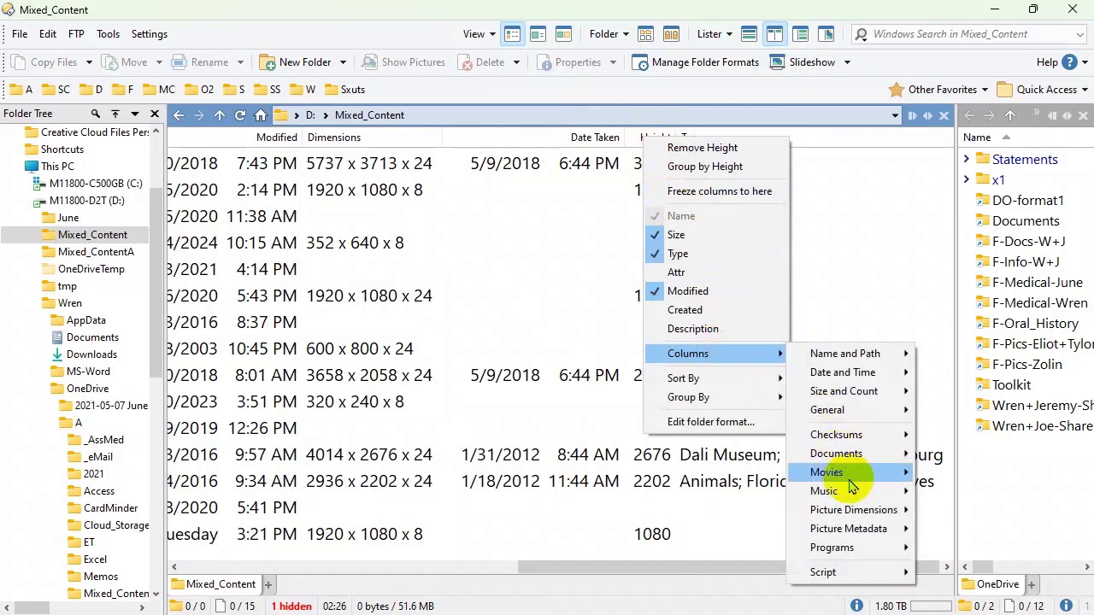
mouse_move(852, 480)
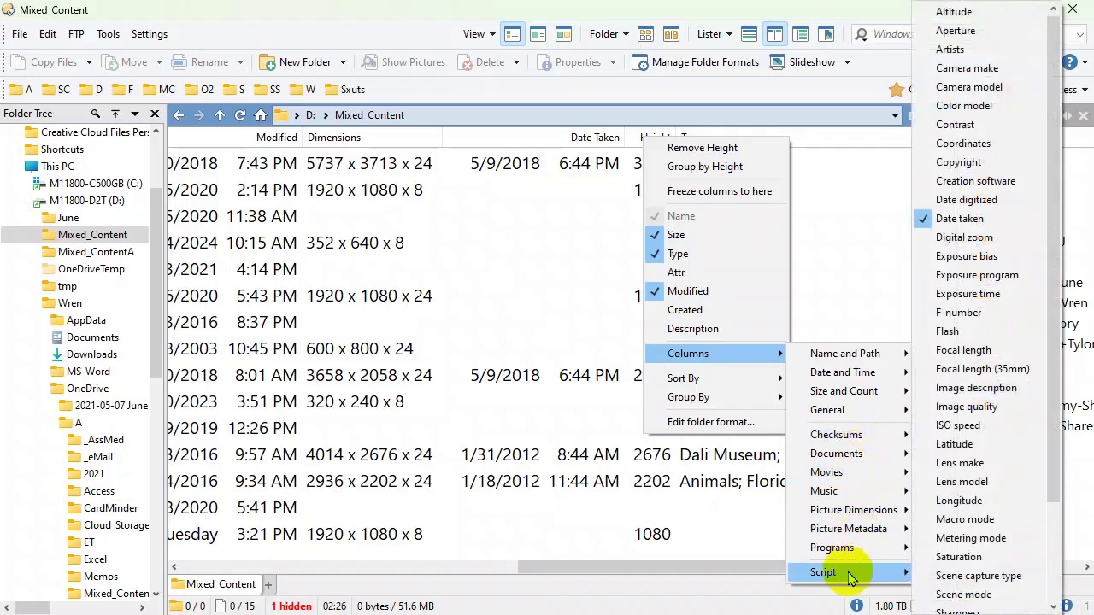
mouse_move(850, 577)
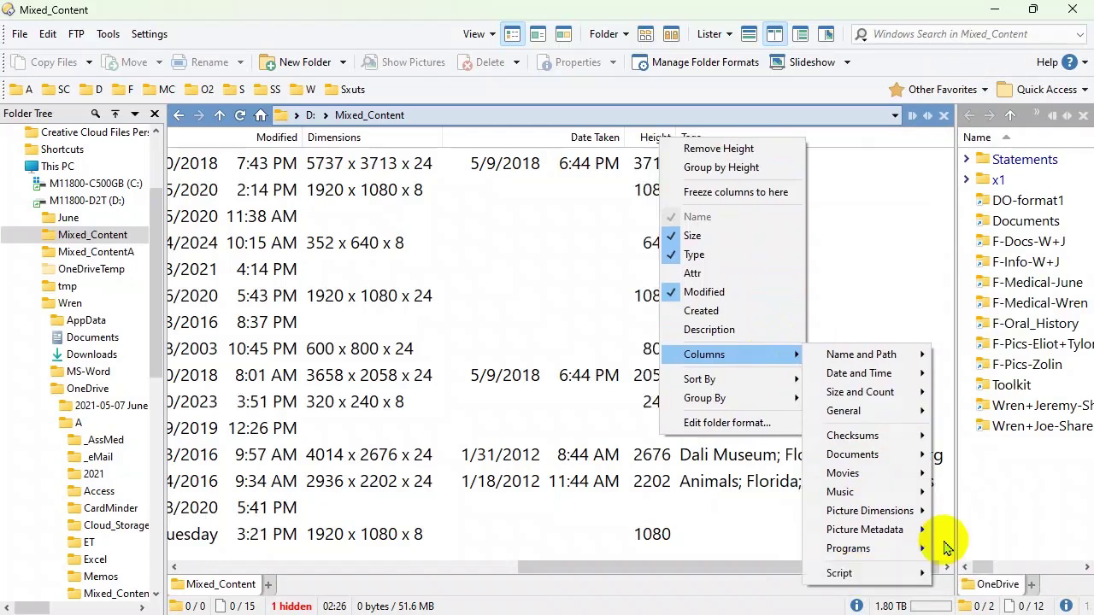
mouse_move(924, 577)
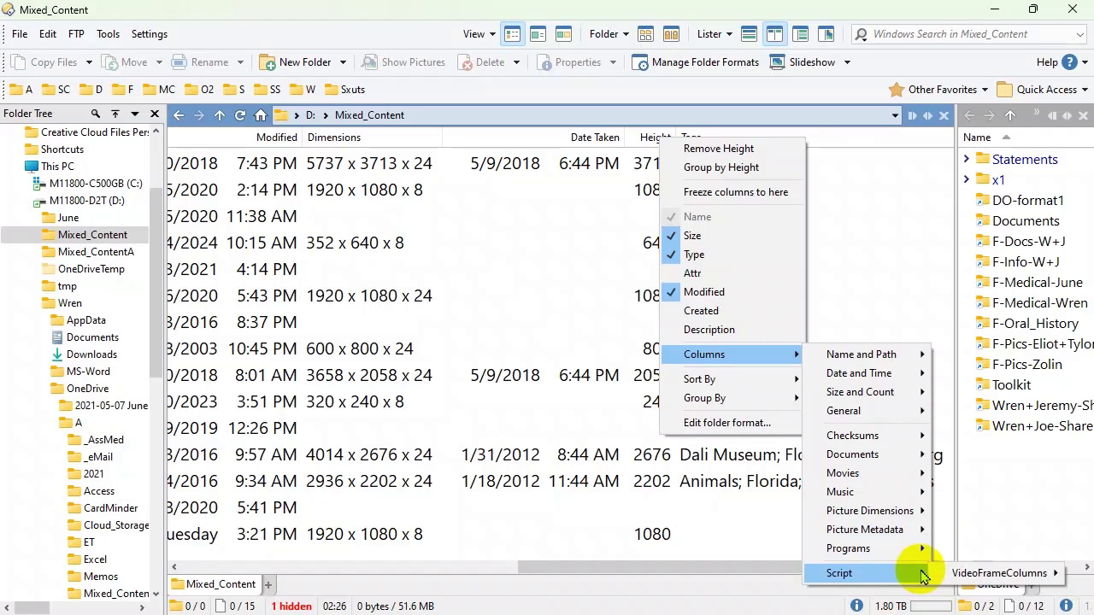
mouse_move(992, 573)
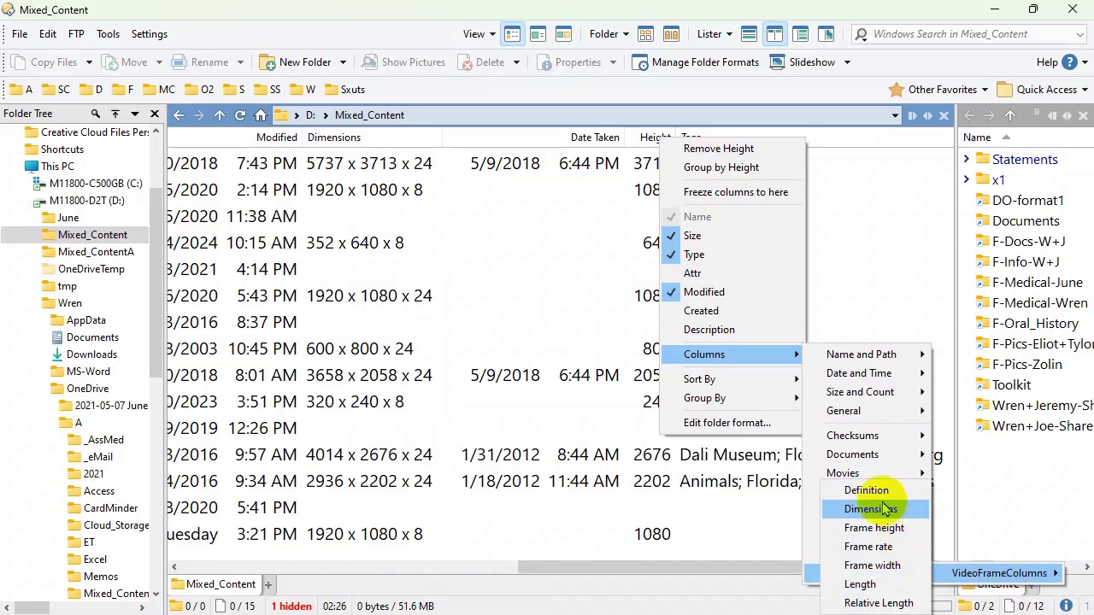
left_click(878, 596)
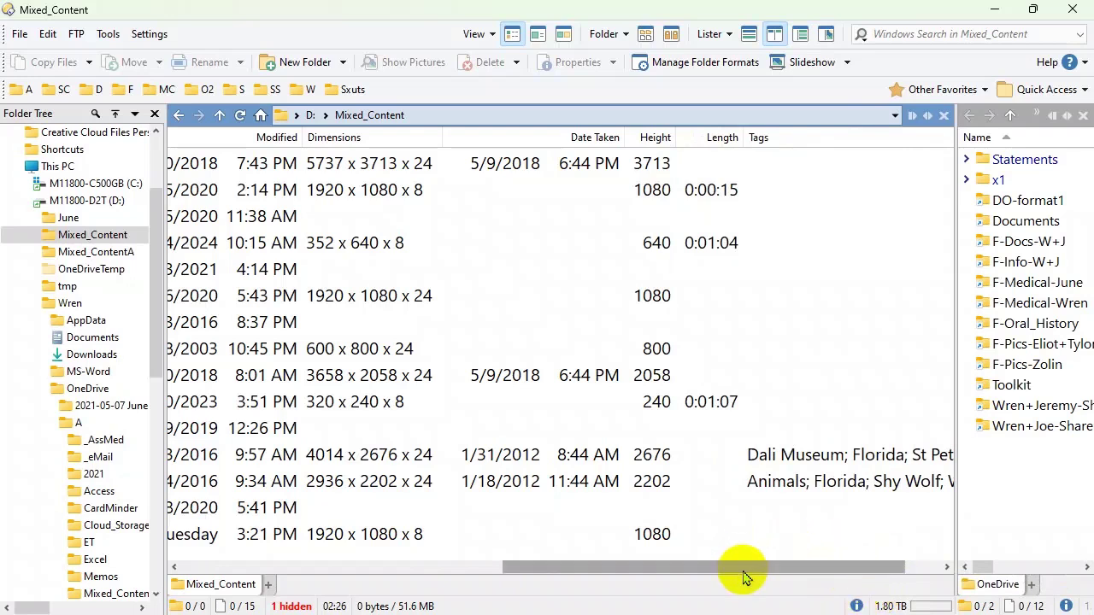
mouse_move(743, 578)
left_mouse_down()
mouse_move(387, 578)
mouse_move(745, 578)
left_mouse_up()
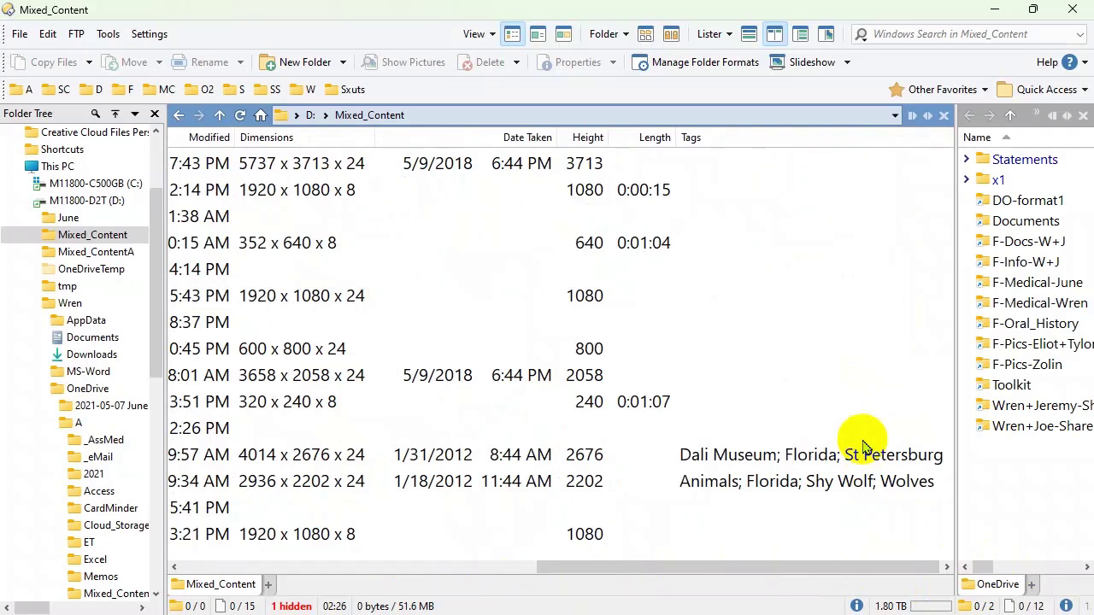
Move the Type column between Length and Tags, and the Date Taken column between Length and Type
left_click_drag(588, 569, 226, 588)
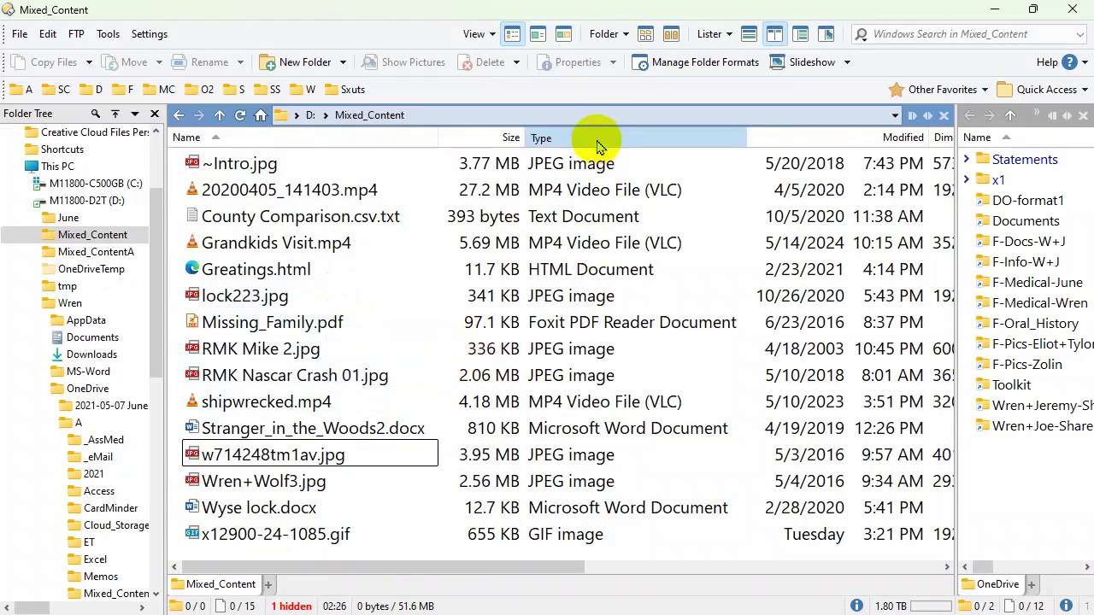
scroll(770, 151, "right", 3)
scroll(830, 157, "right", 8)
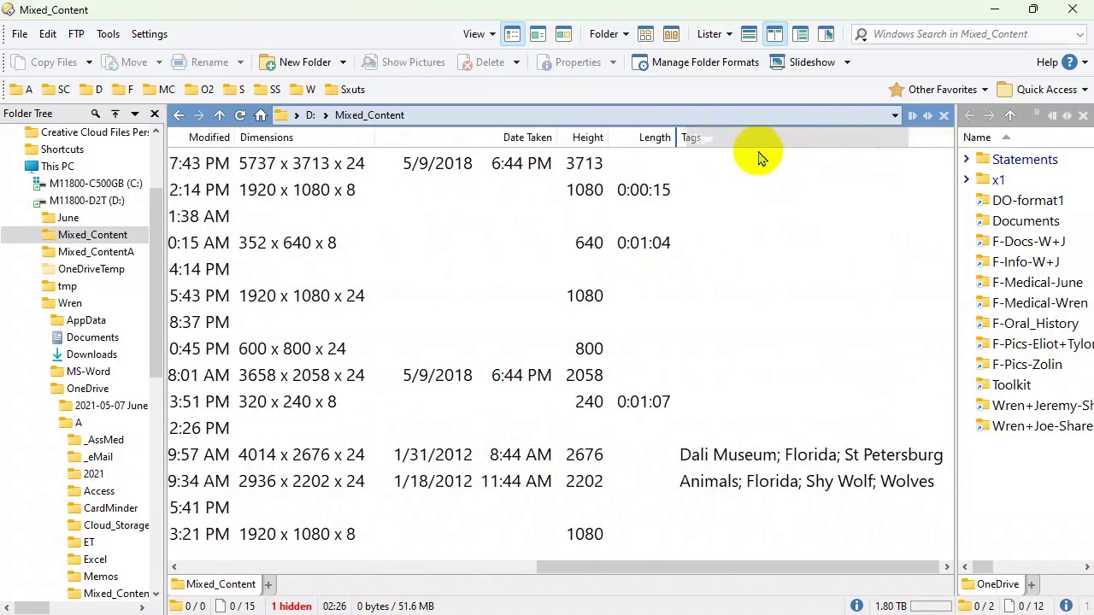
scroll(761, 159, "right", 4)
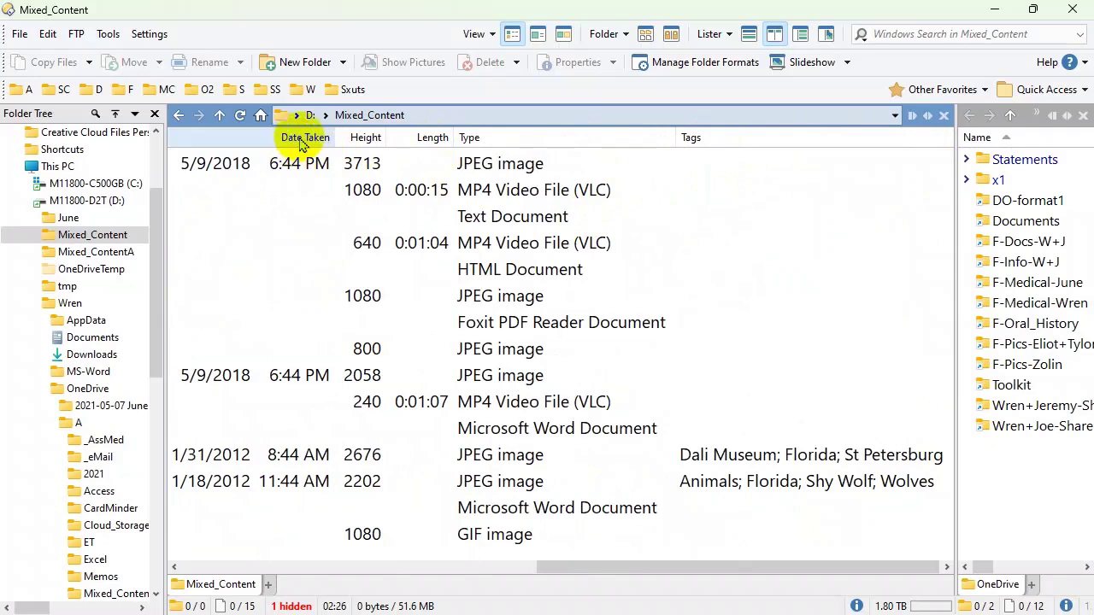
left_click_drag(301, 143, 458, 144)
Narrow the Dimensions column slightly and remove it from the Mixed_Content file list
left_click_drag(560, 569, 382, 589)
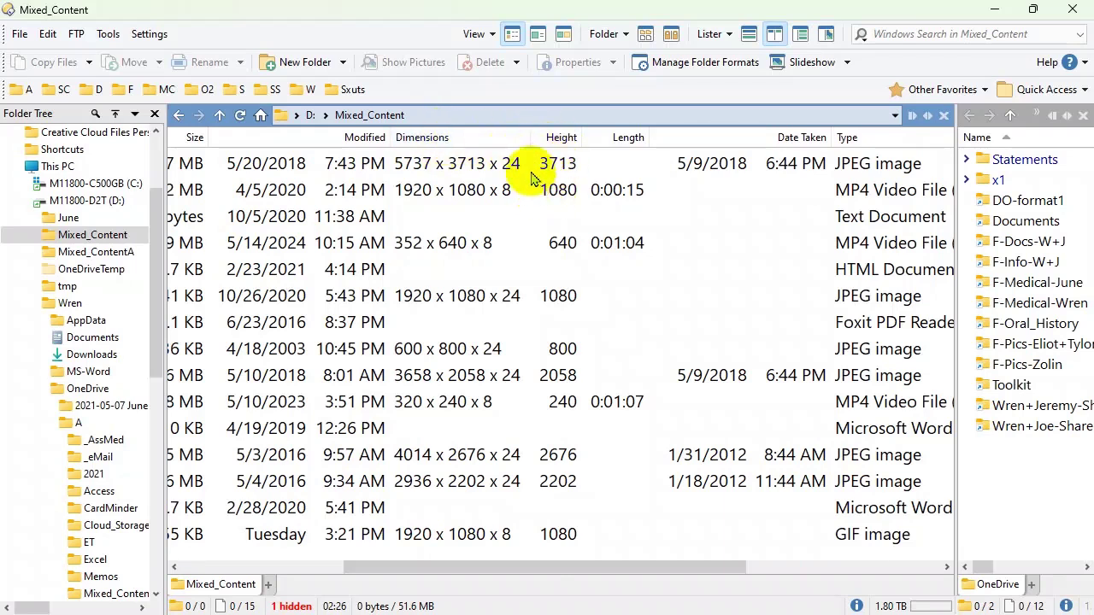
left_click_drag(531, 140, 507, 142)
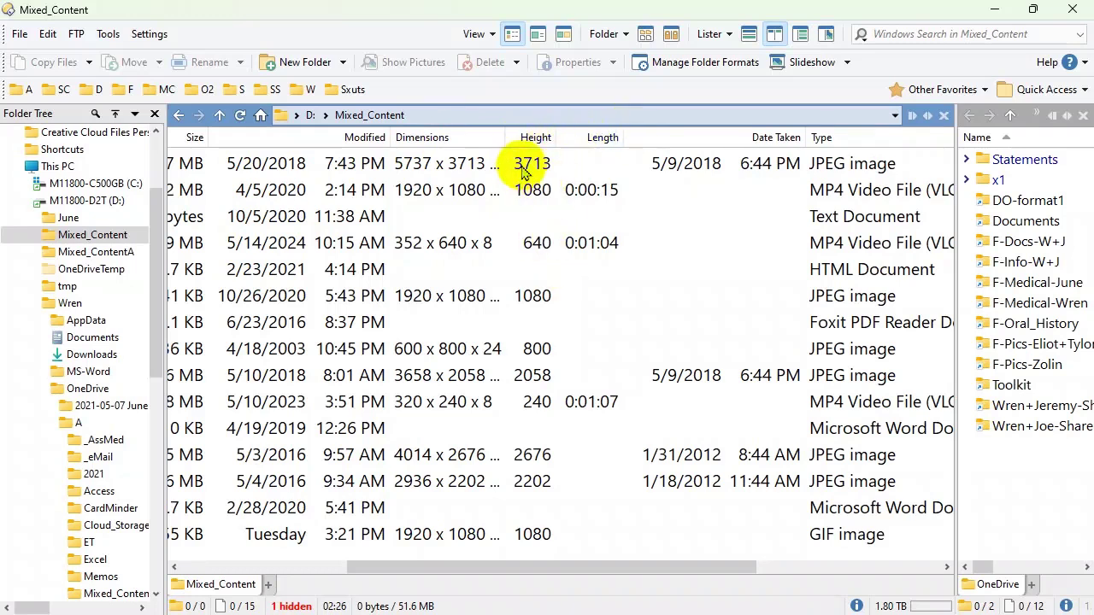
right_click(480, 145)
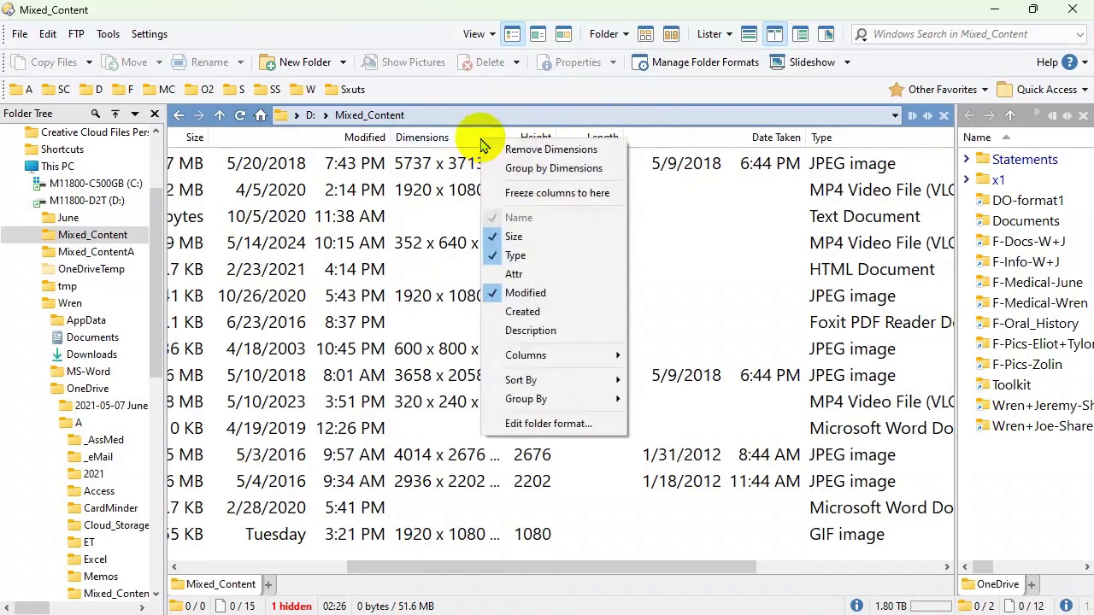
left_click(523, 153)
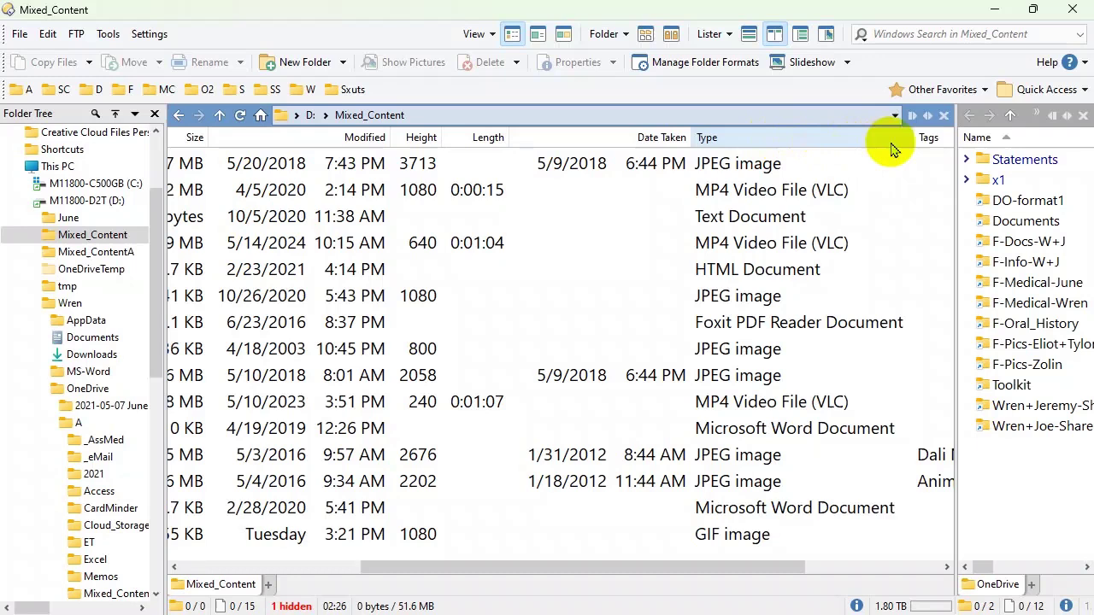
Narrow the Type, Modified and Name columns of the Mixed_Content file list, cutting the times off the modified dates
left_click_drag(908, 140, 817, 143)
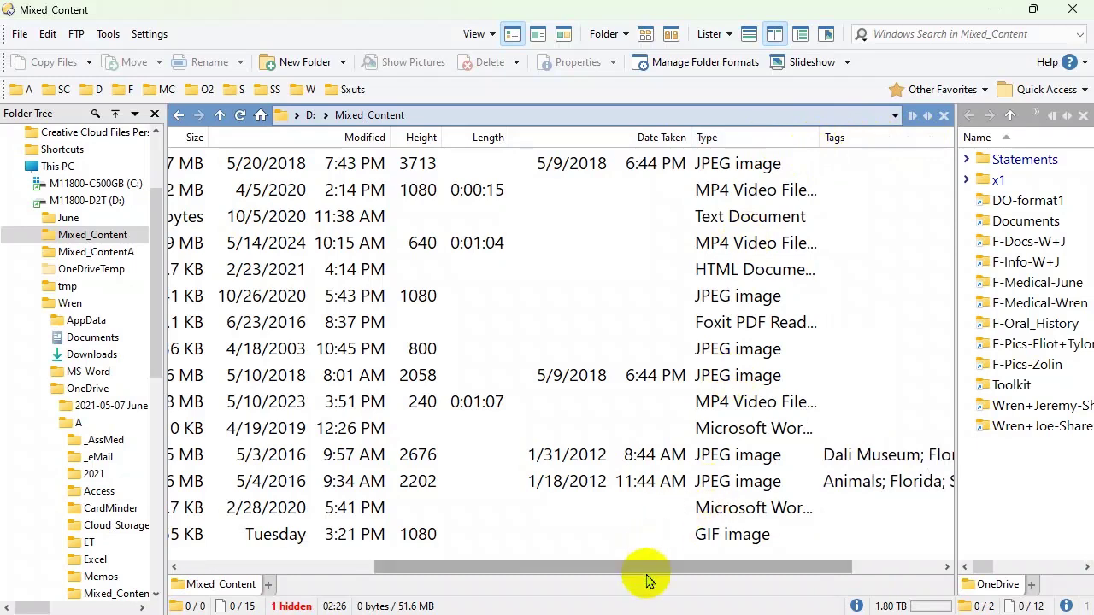
left_click_drag(650, 569, 476, 584)
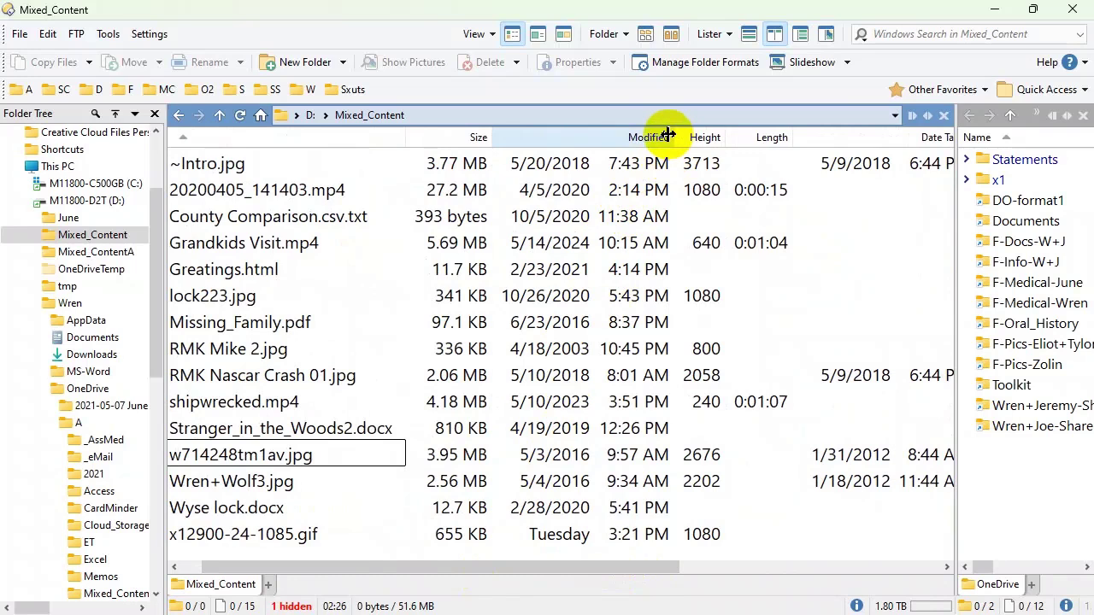
left_click_drag(668, 136, 598, 138)
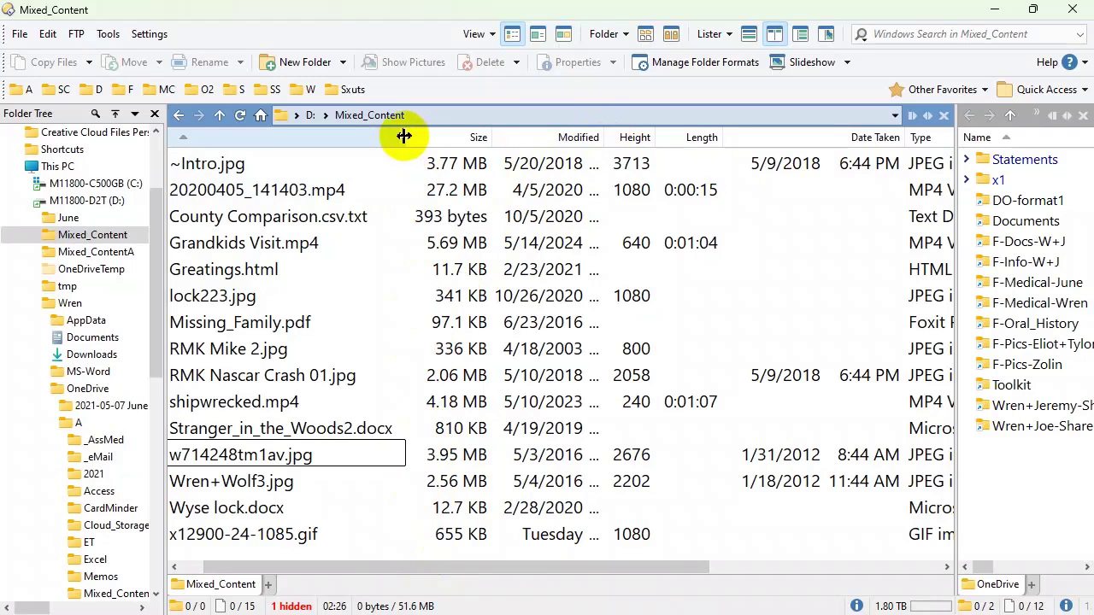
left_click_drag(403, 137, 376, 140)
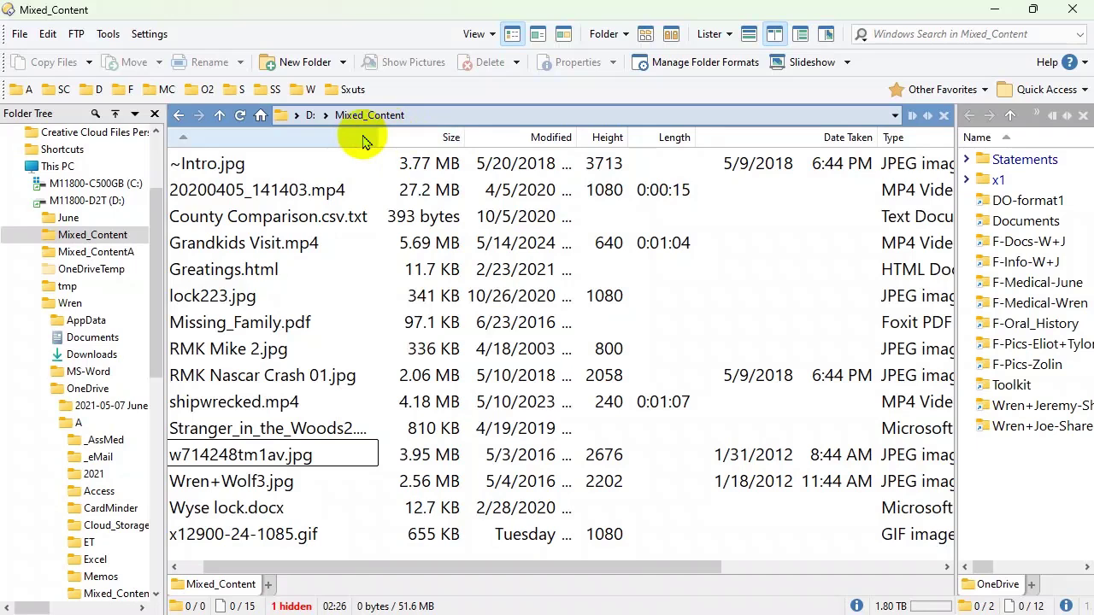
Open the folder format settings of Mixed_Content for editing
right_click(363, 141)
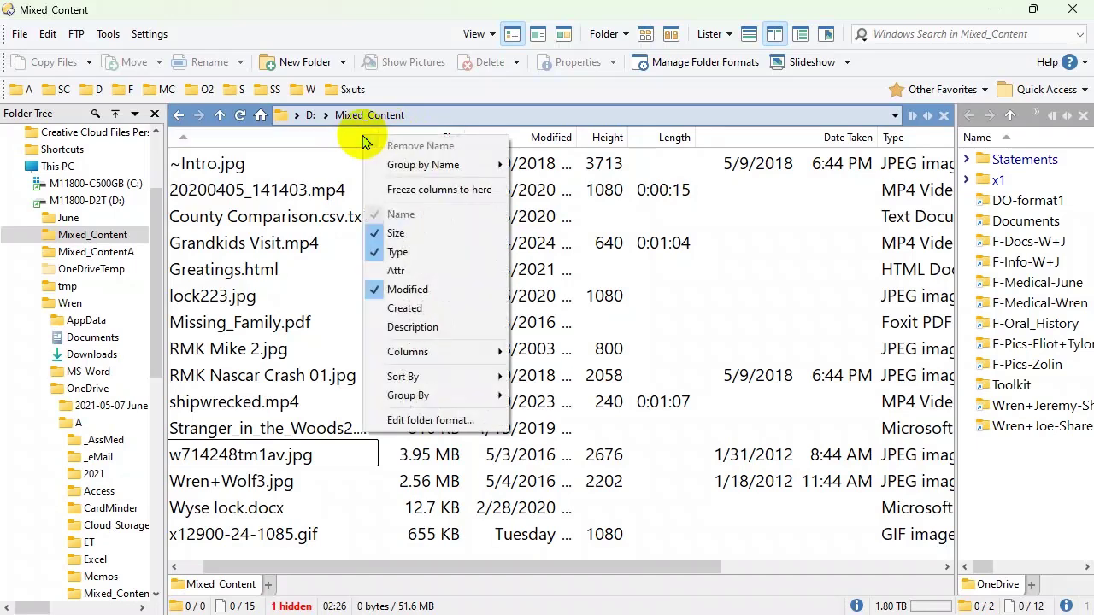
left_click(411, 428)
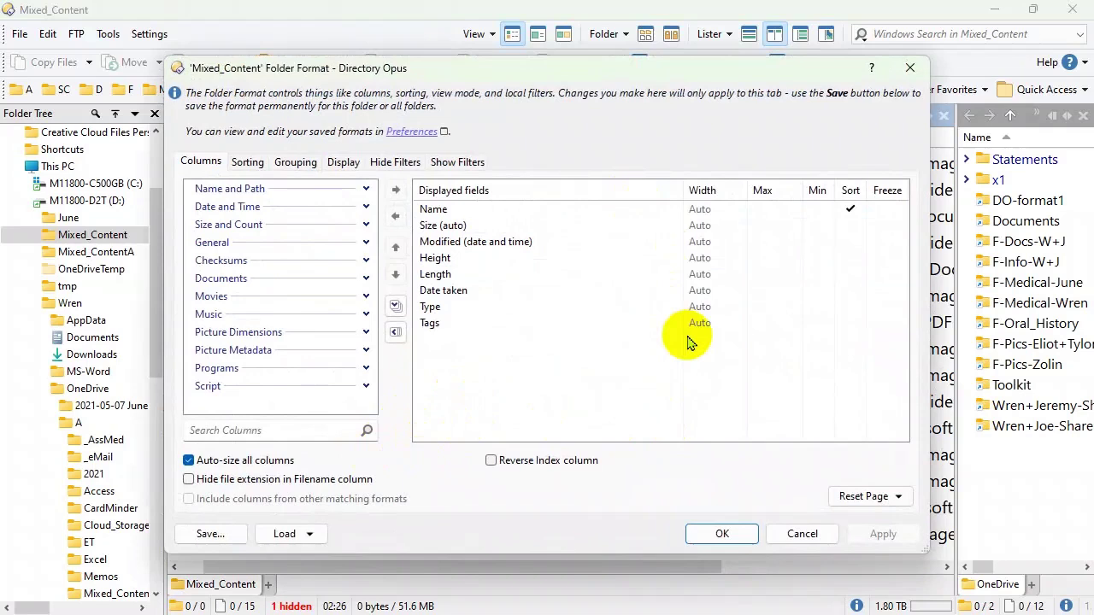
left_click(709, 225)
left_click(710, 322)
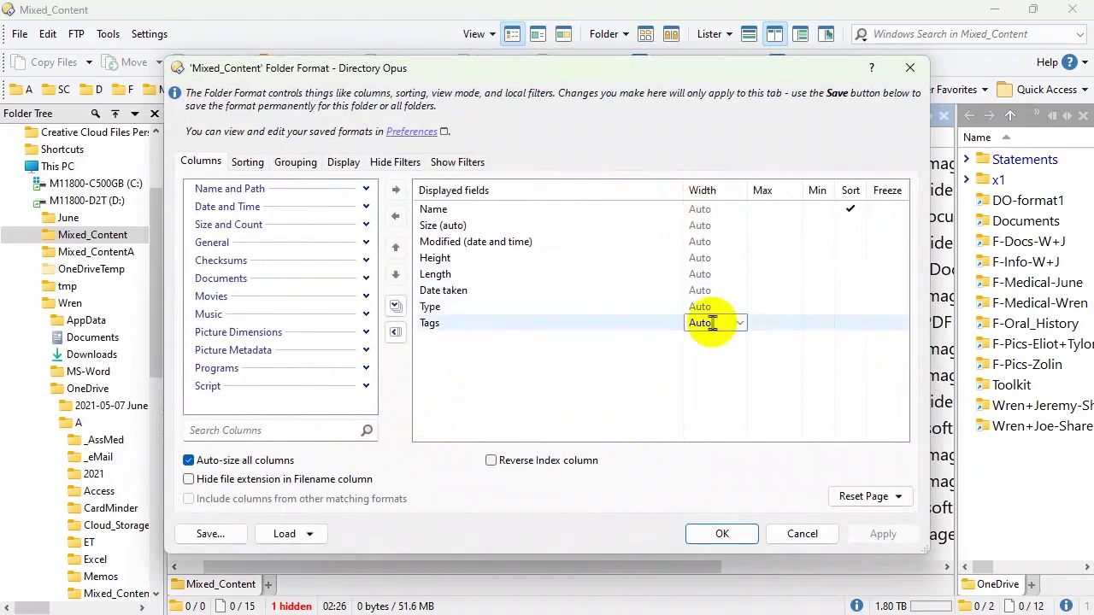
left_click(710, 242)
left_click(725, 210)
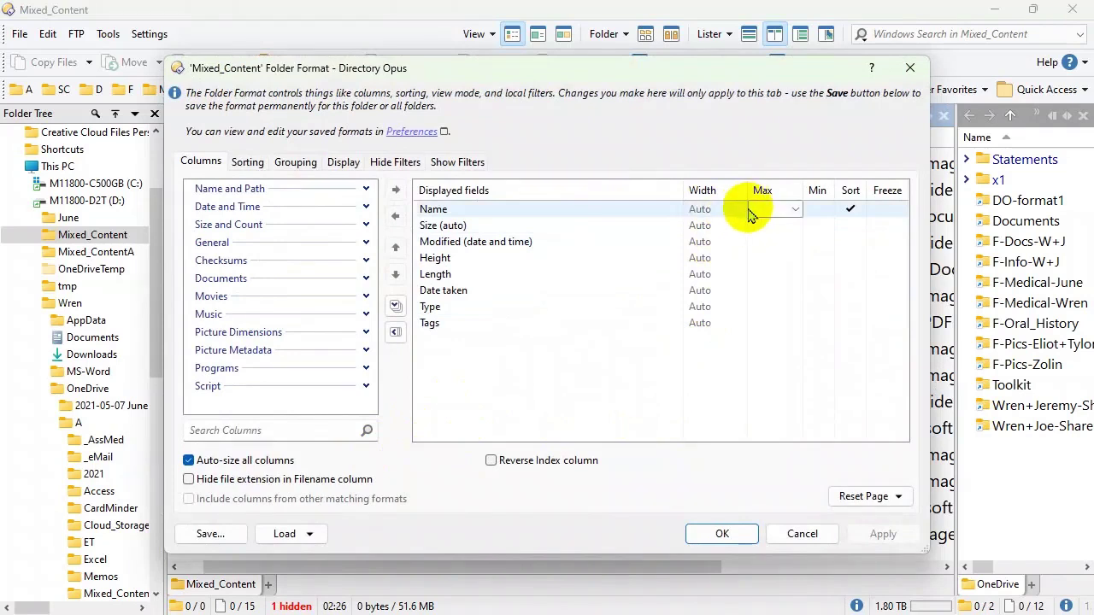
left_click(740, 211)
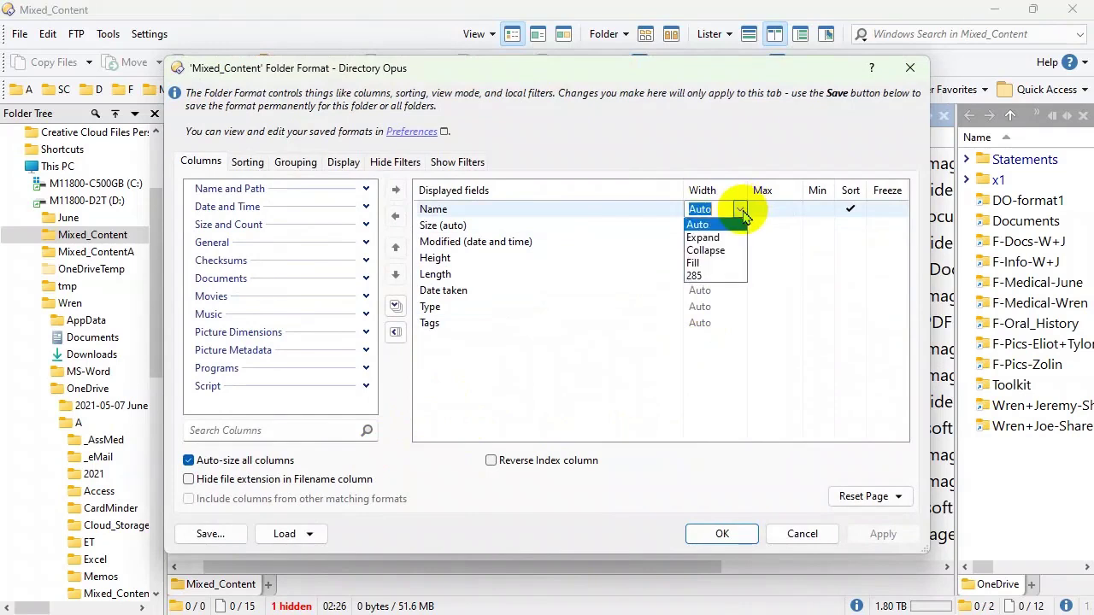
left_click(721, 277)
left_click(742, 209)
left_click(738, 221)
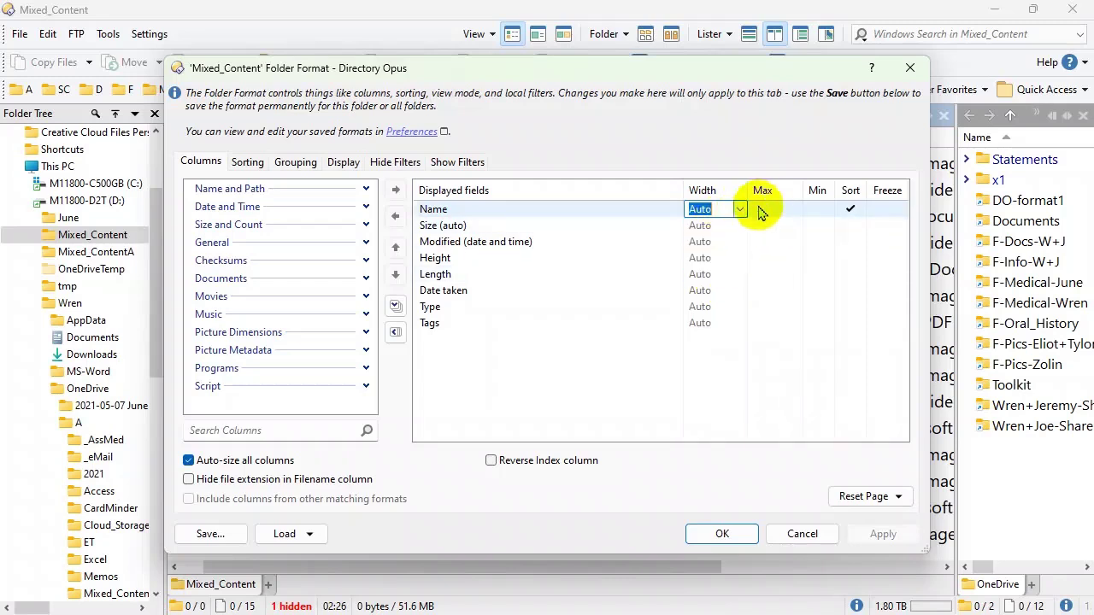
Set the Name column's maximum width to 285 in the folder format
left_click(762, 210)
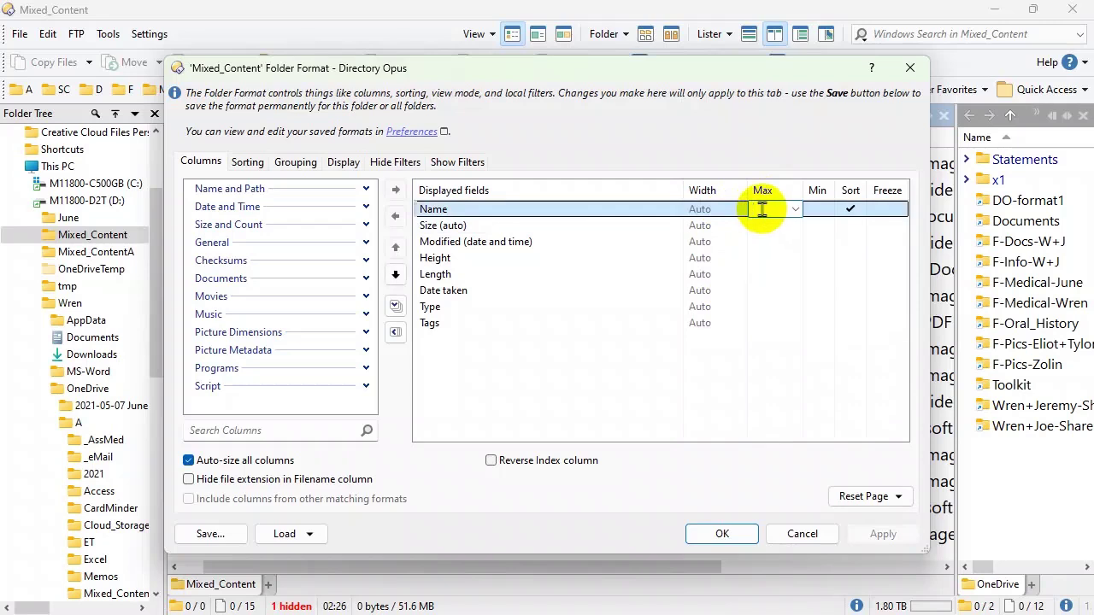
type("285")
left_click(780, 274)
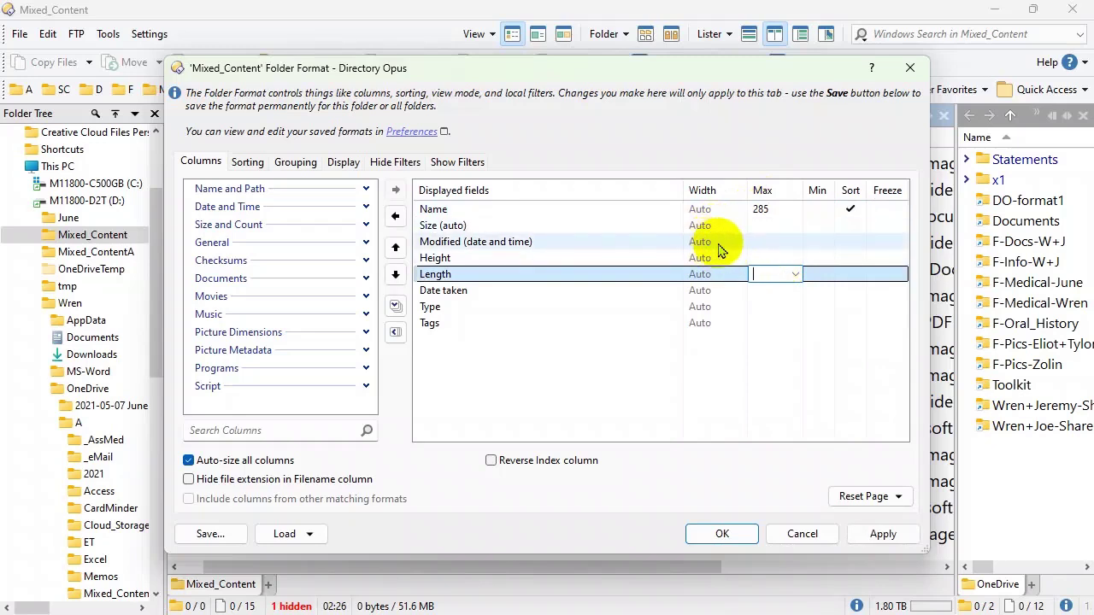
Fix the width of the Modified column at 131 and the Type column at 150
left_click(733, 247)
left_click(734, 247)
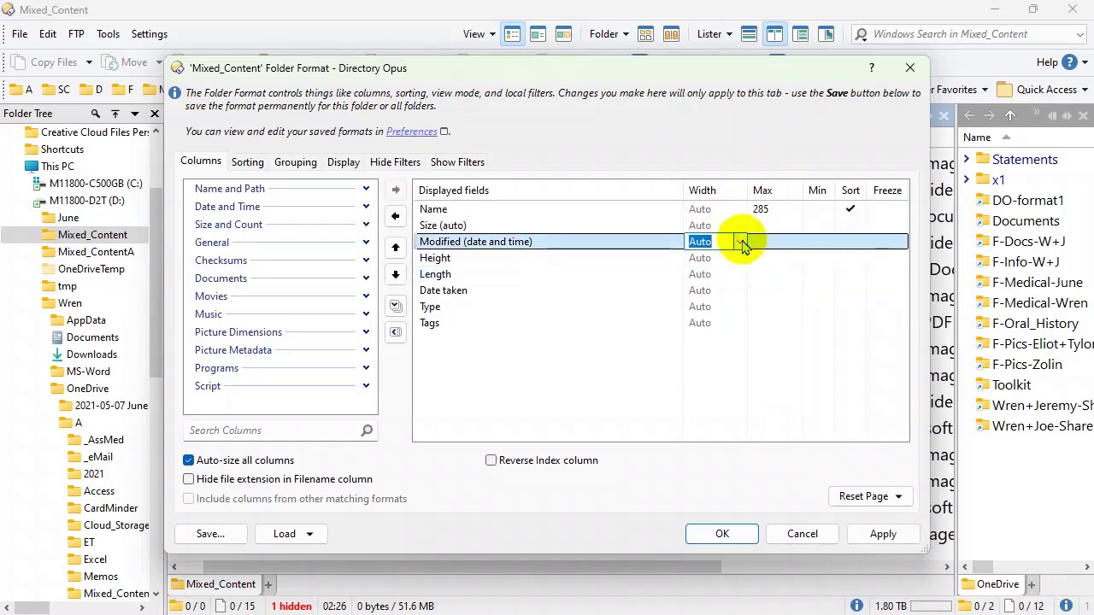
left_click(740, 243)
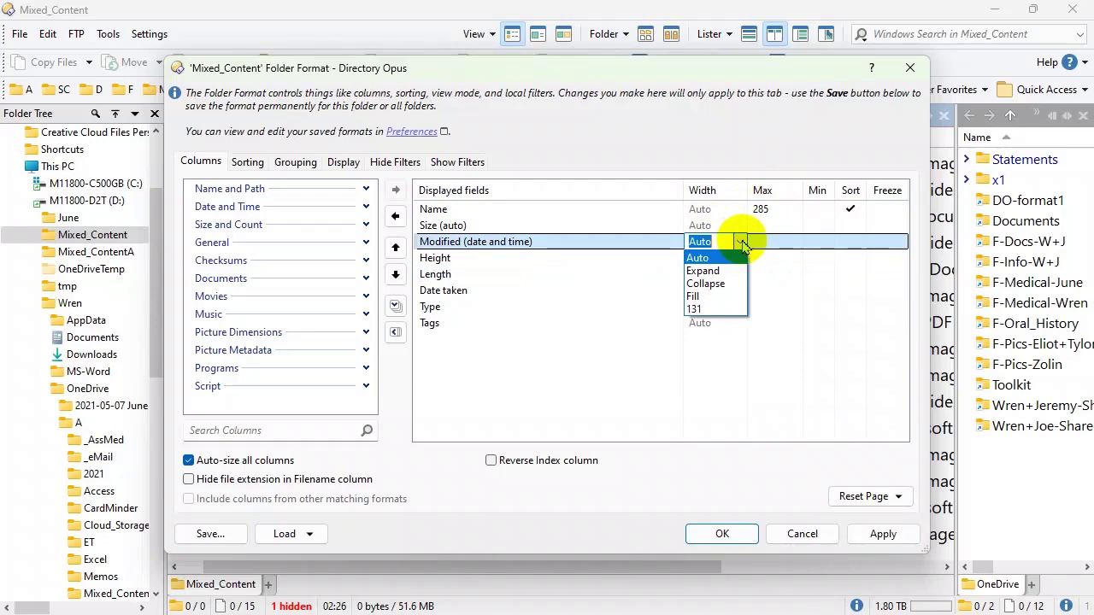
left_click(723, 309)
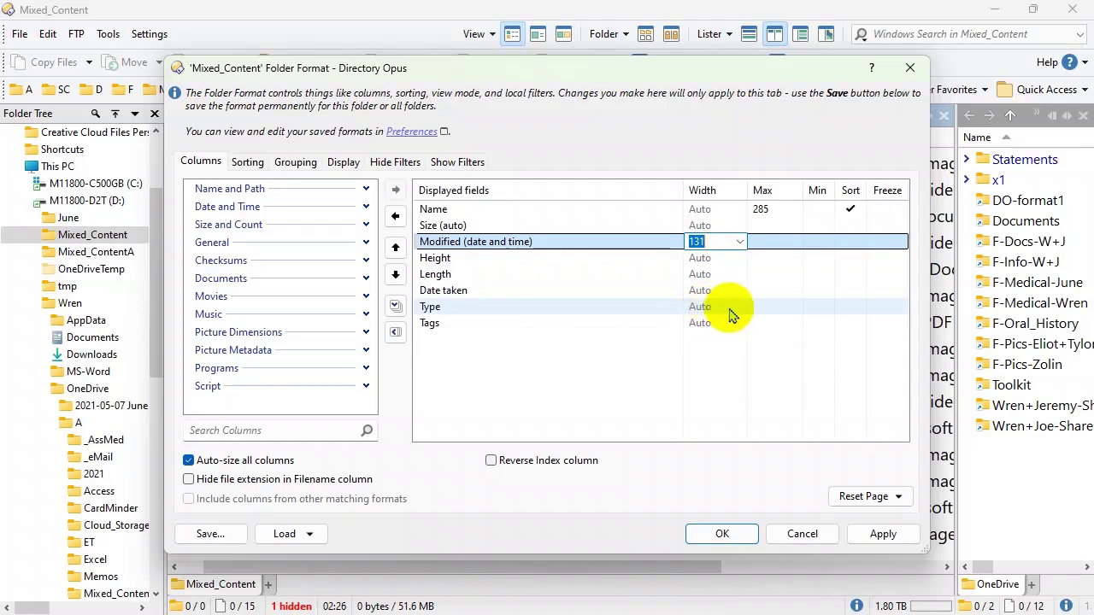
left_click(727, 310)
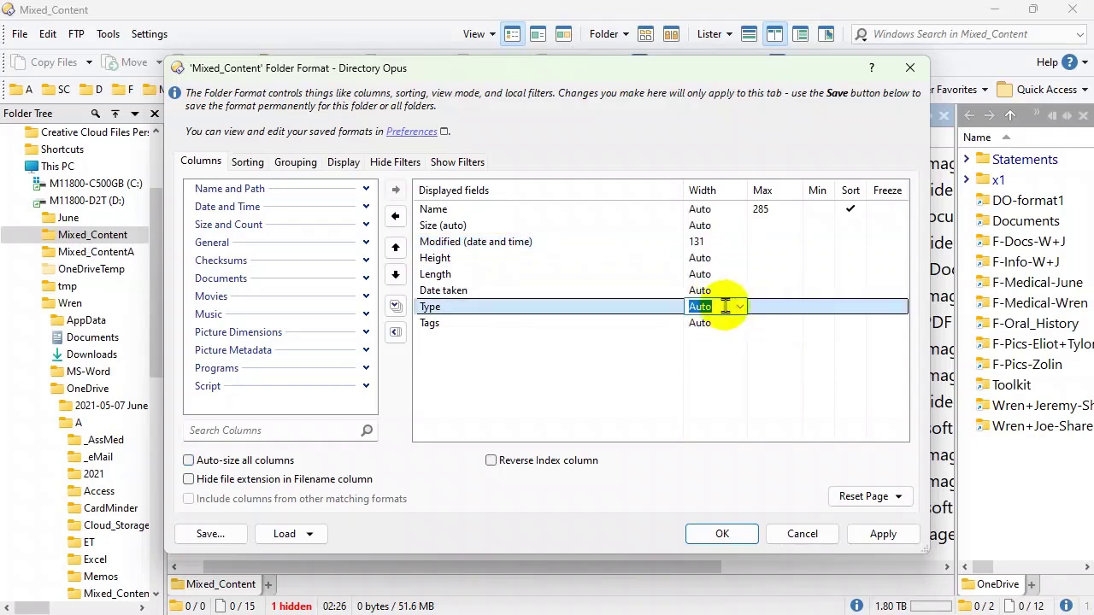
left_click(738, 306)
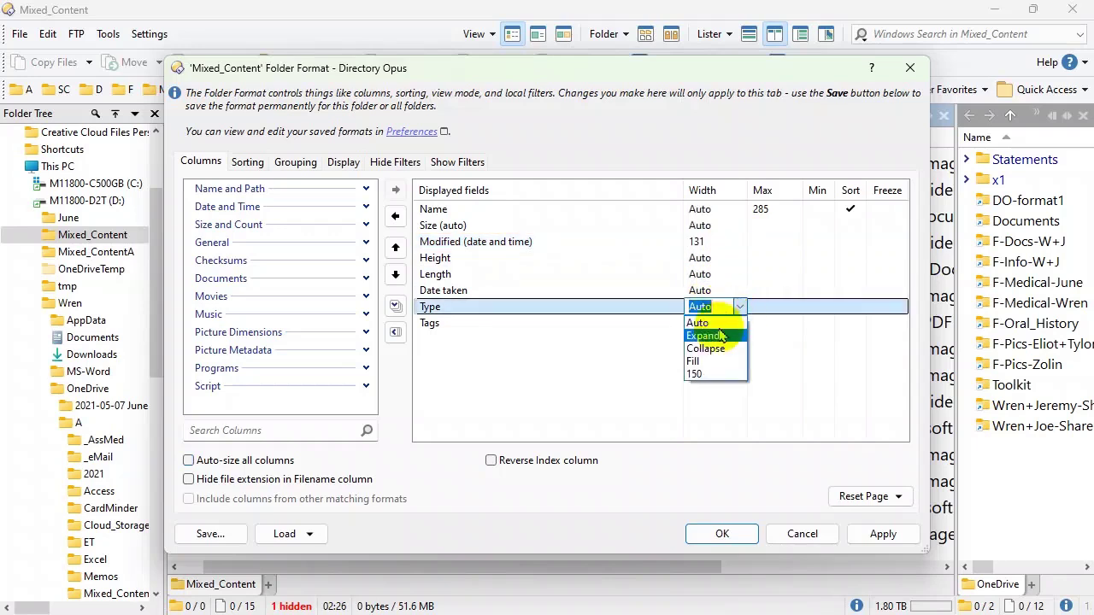
left_click(694, 375)
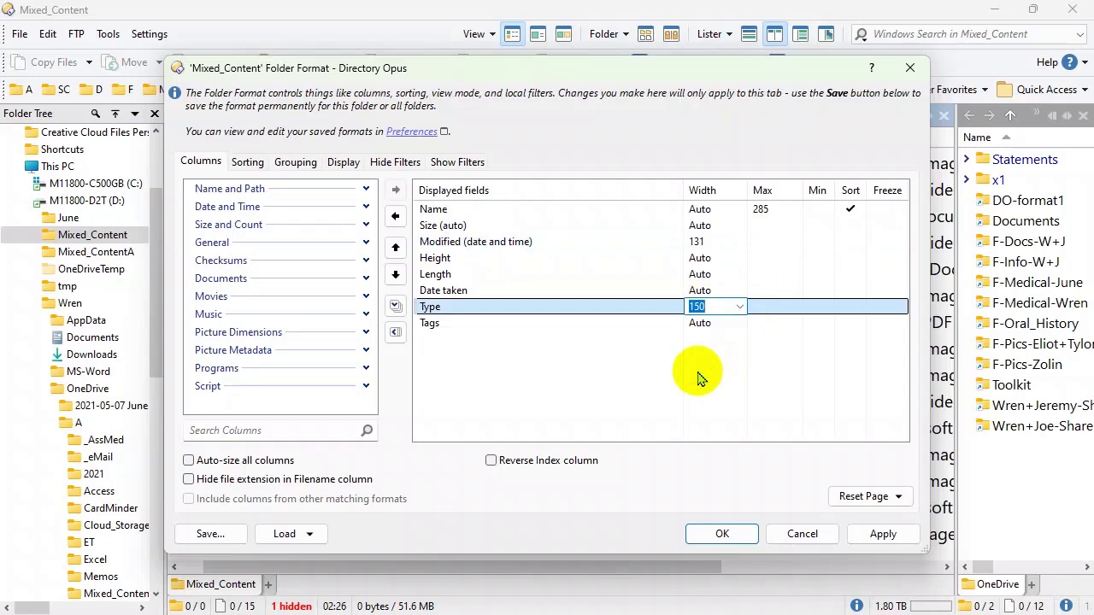
left_click(699, 379)
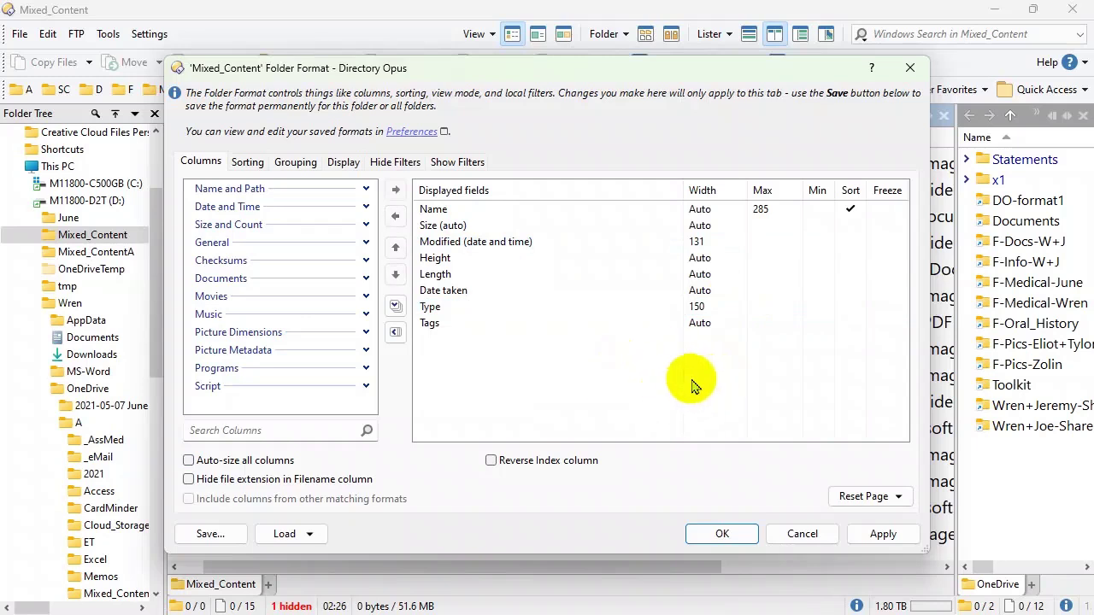
Freeze only the Name column and apply the folder format changes
left_click(895, 212)
left_click(896, 212)
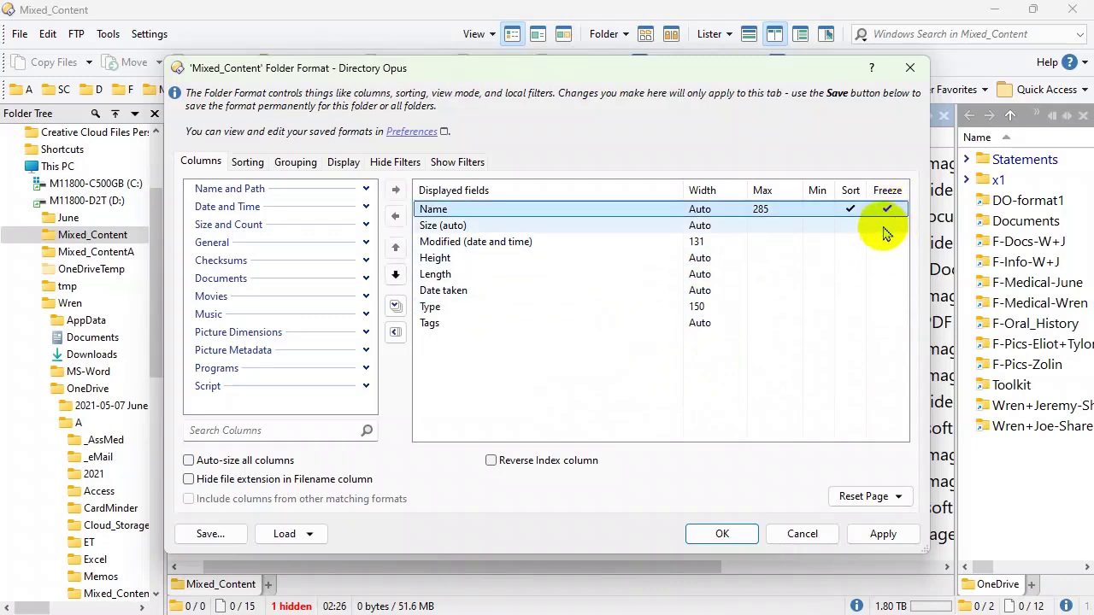
left_click(886, 227)
left_click(889, 227)
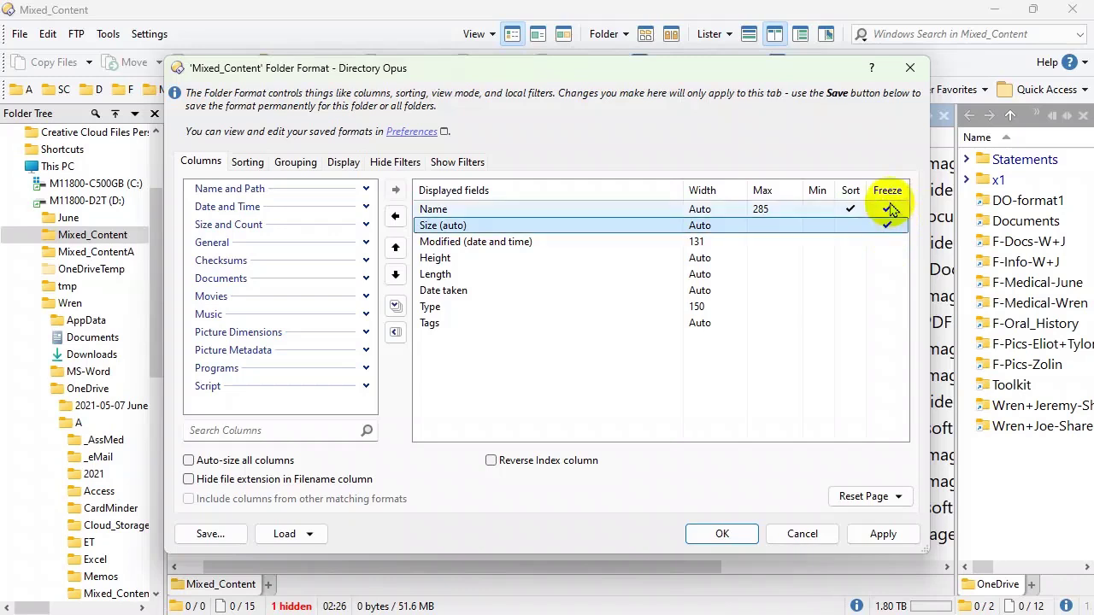
left_click(891, 226)
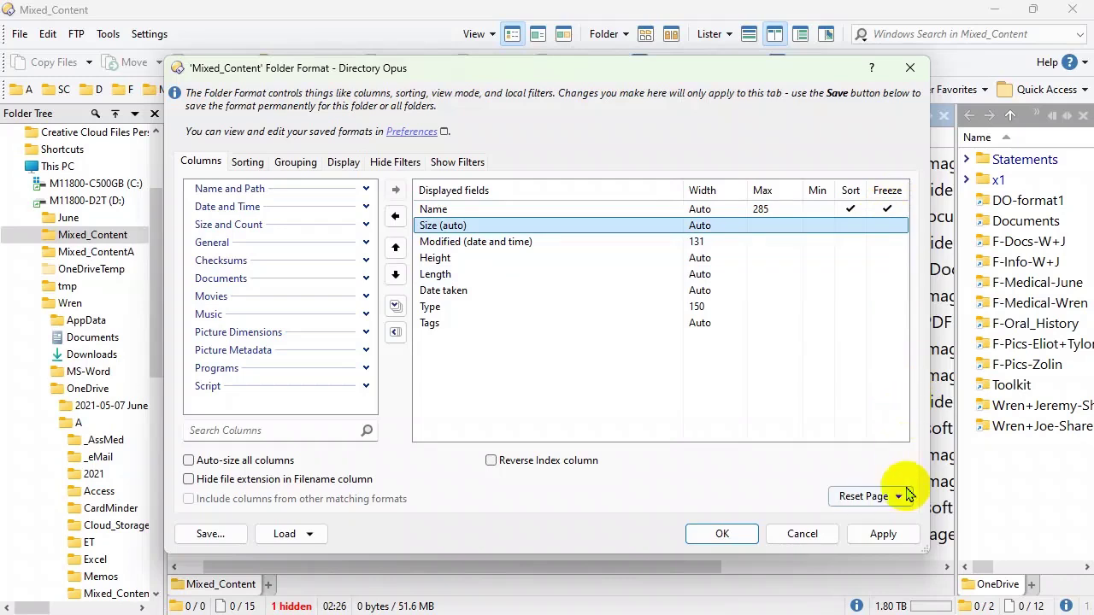
left_click(883, 535)
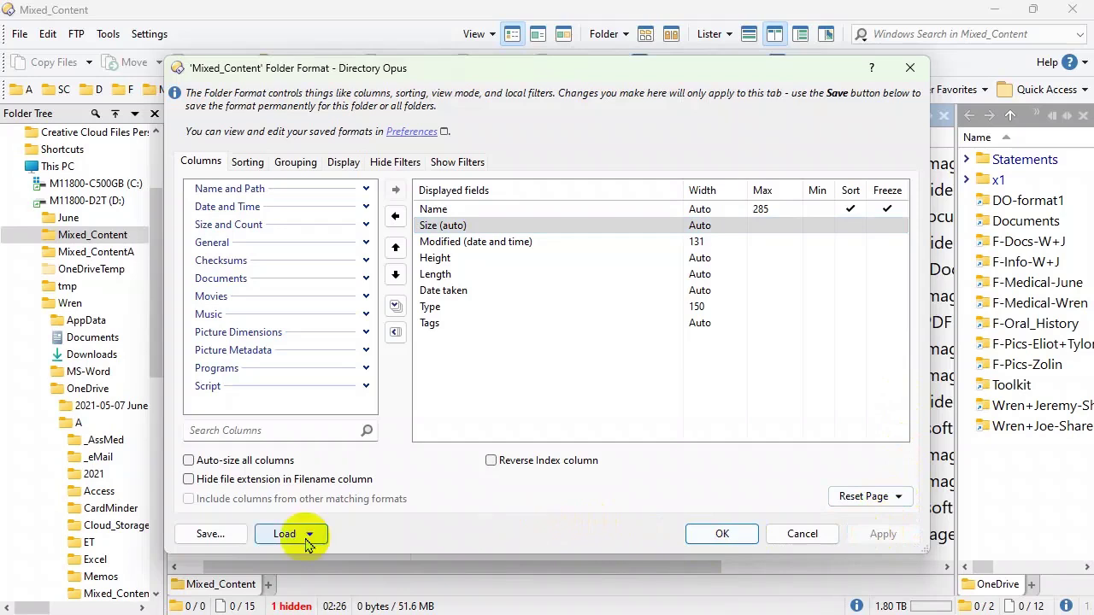
Save the format for the folder D:\Mixed_Content only, without including its sub-folders
left_click(210, 535)
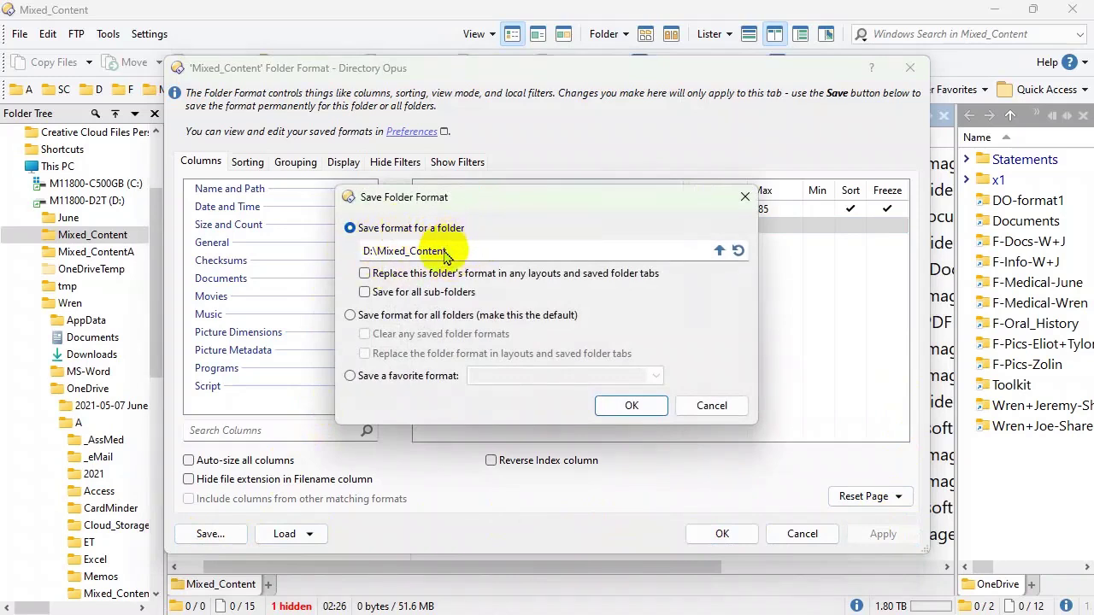
left_click(367, 299)
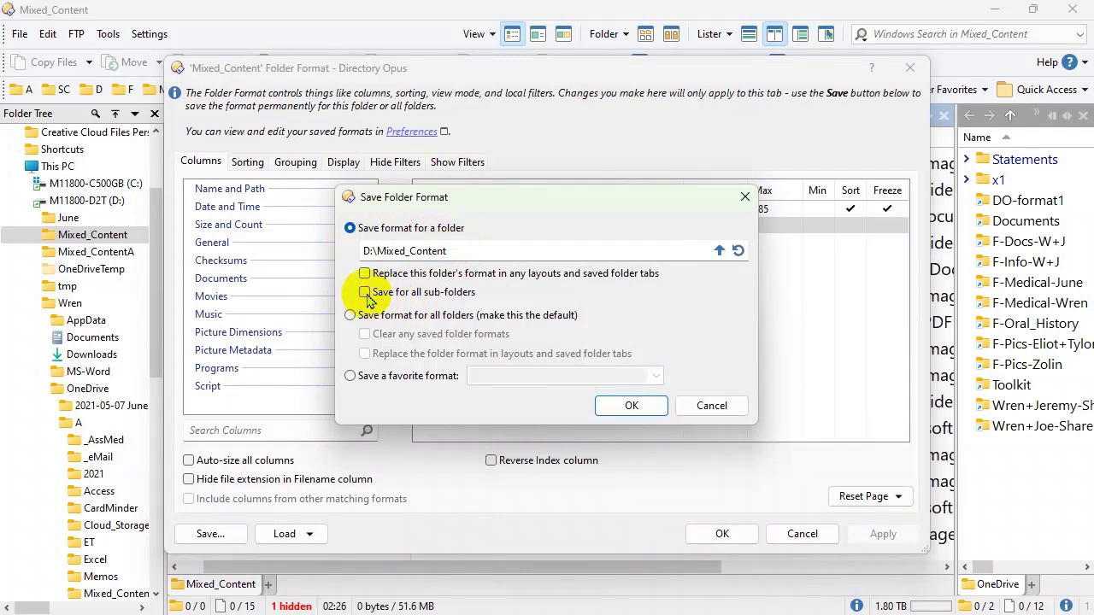
left_click(631, 407)
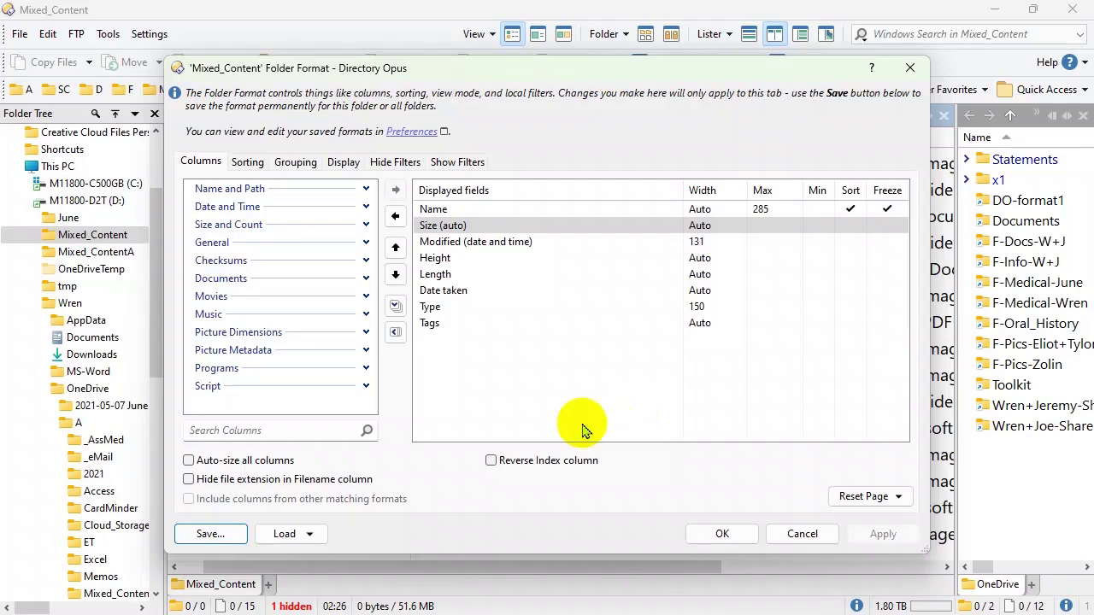
Save the format as a favorite named Mixed Content 1 and close the folder format settings
left_click(214, 536)
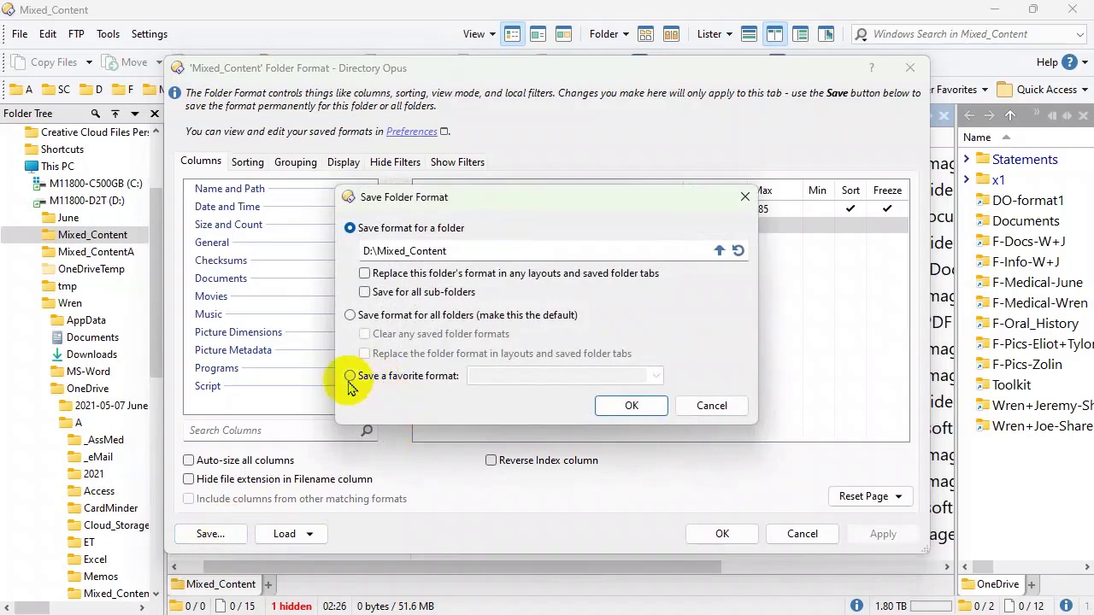
left_click(351, 377)
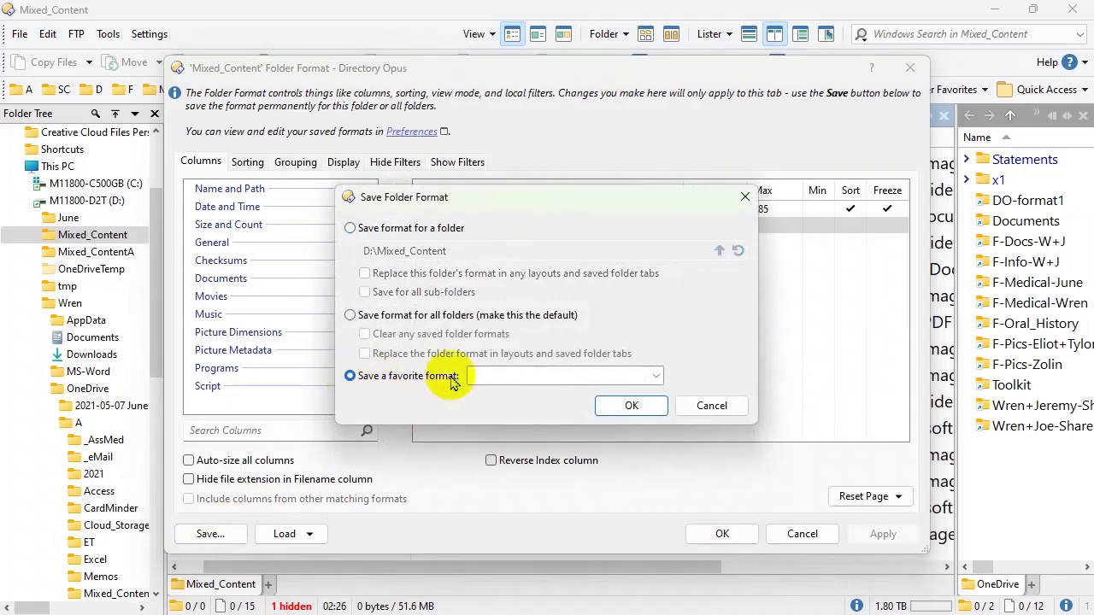
left_click(518, 373)
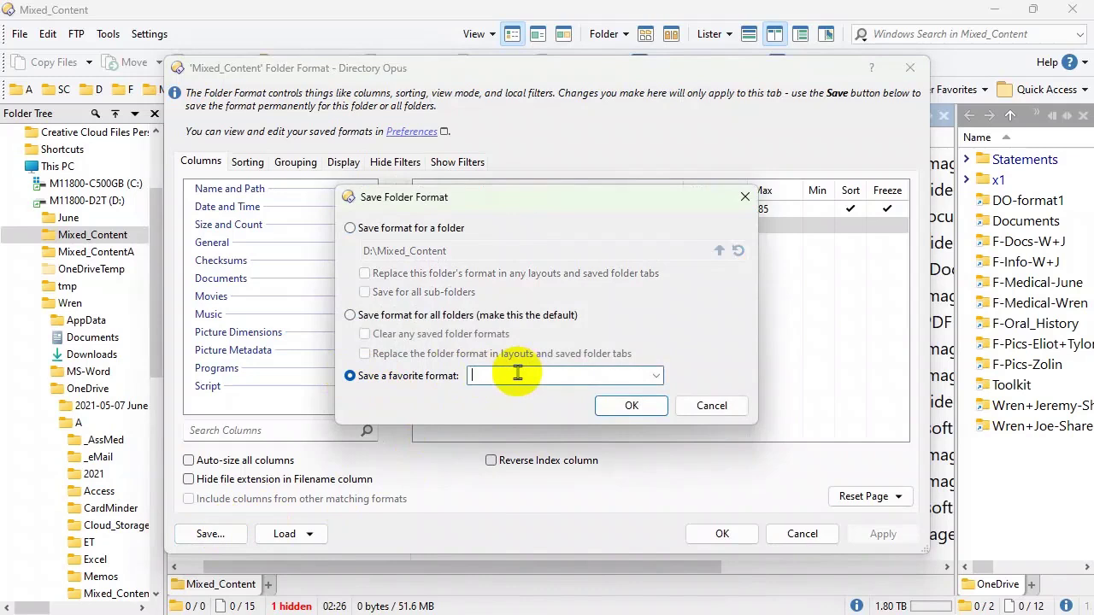
type("Mixed Content 1")
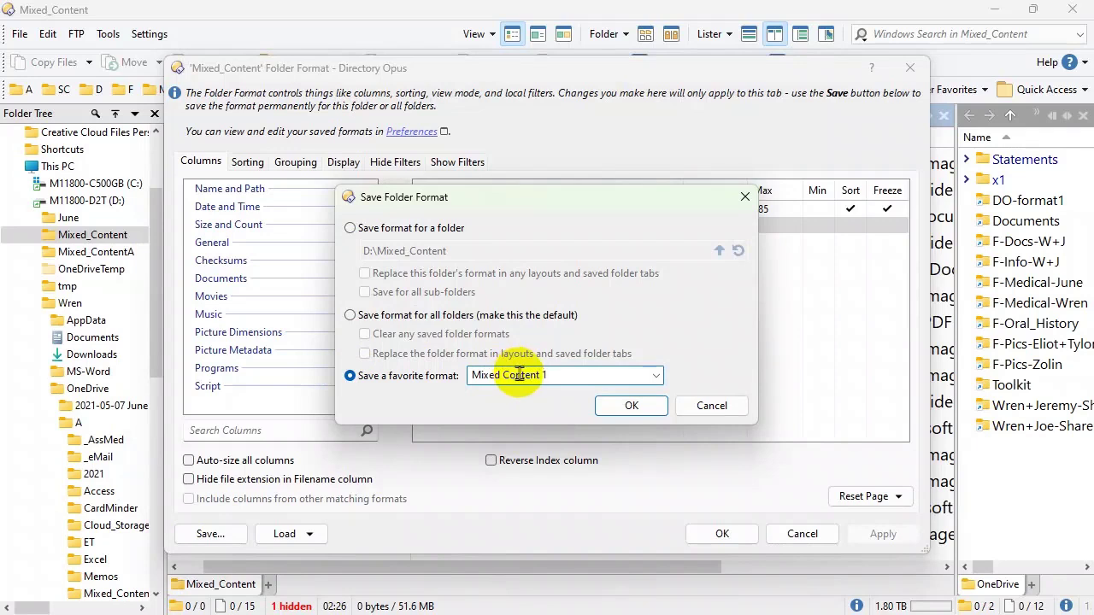
left_click(641, 410)
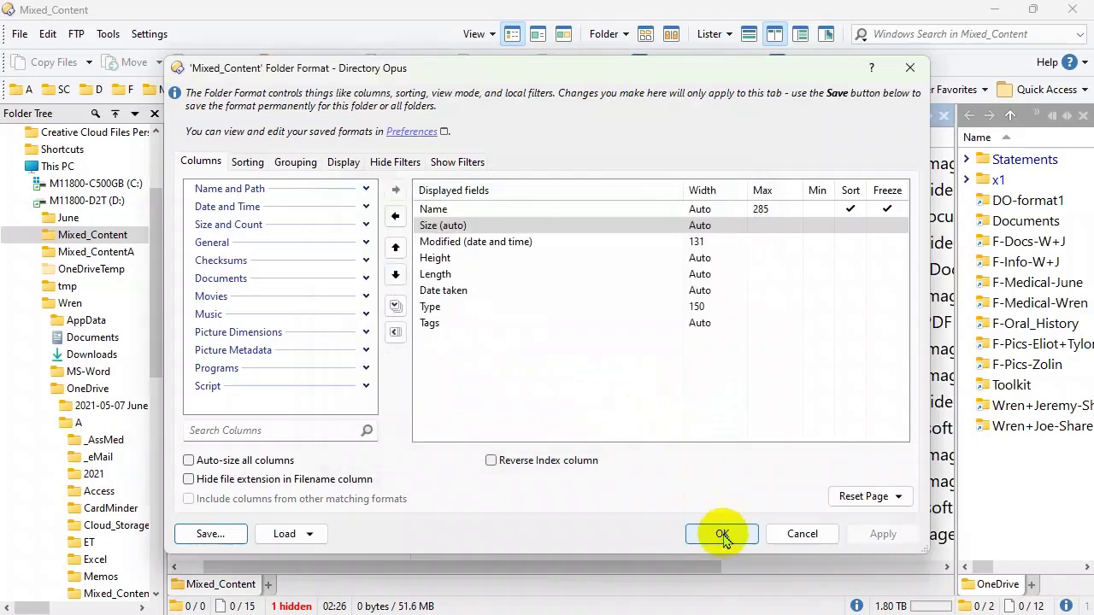
left_click(722, 534)
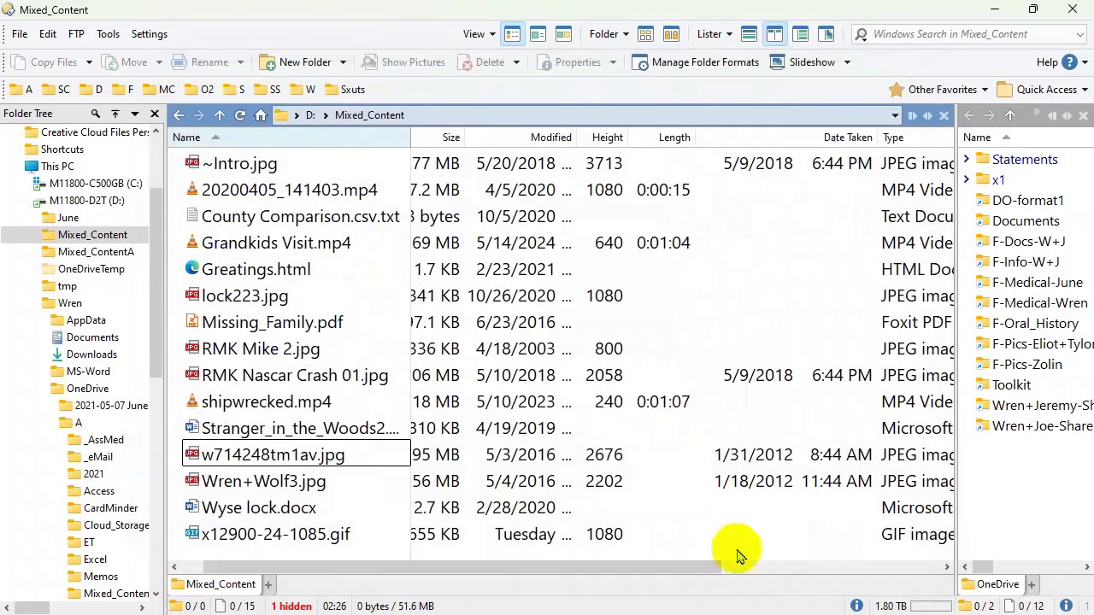
Widen the Modified column to show full dates and times, and the Name column to fit the longest file name
left_click_drag(657, 567, 652, 590)
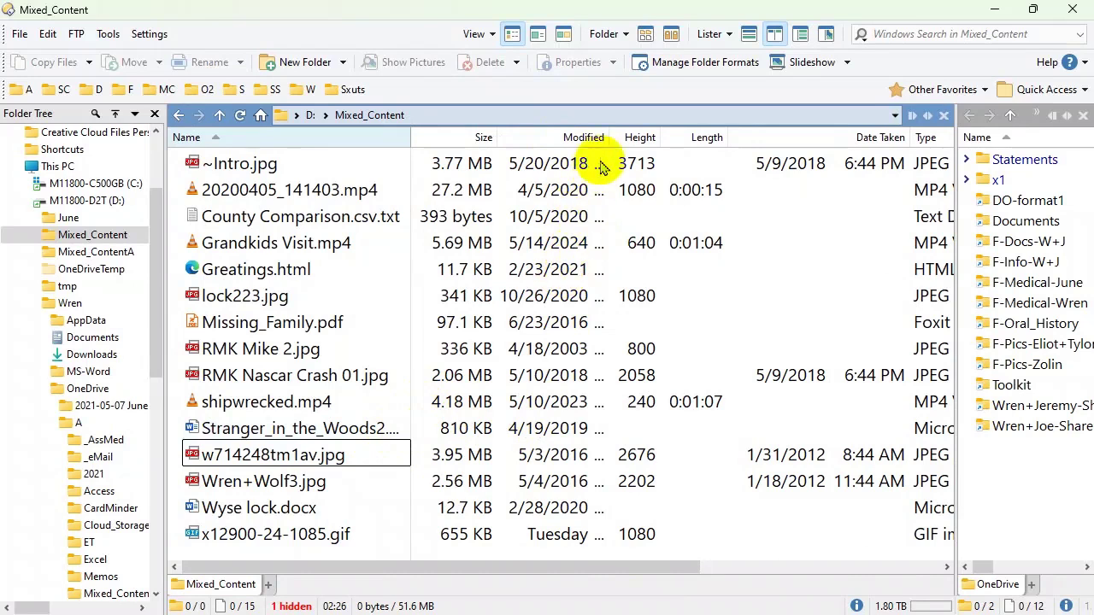
left_click_drag(603, 137, 737, 133)
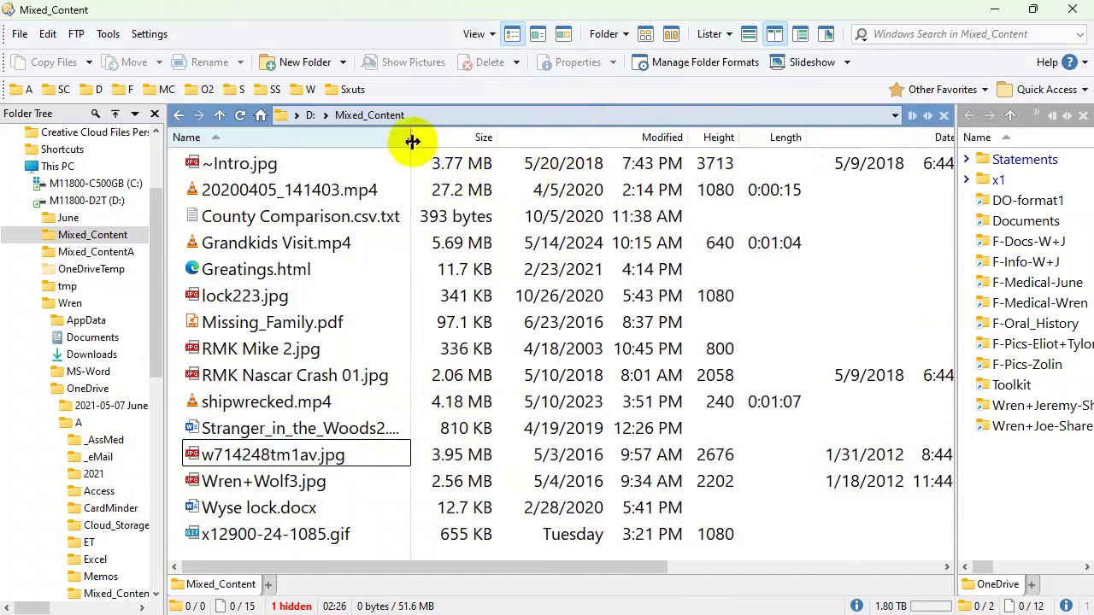
left_click_drag(413, 138, 465, 139)
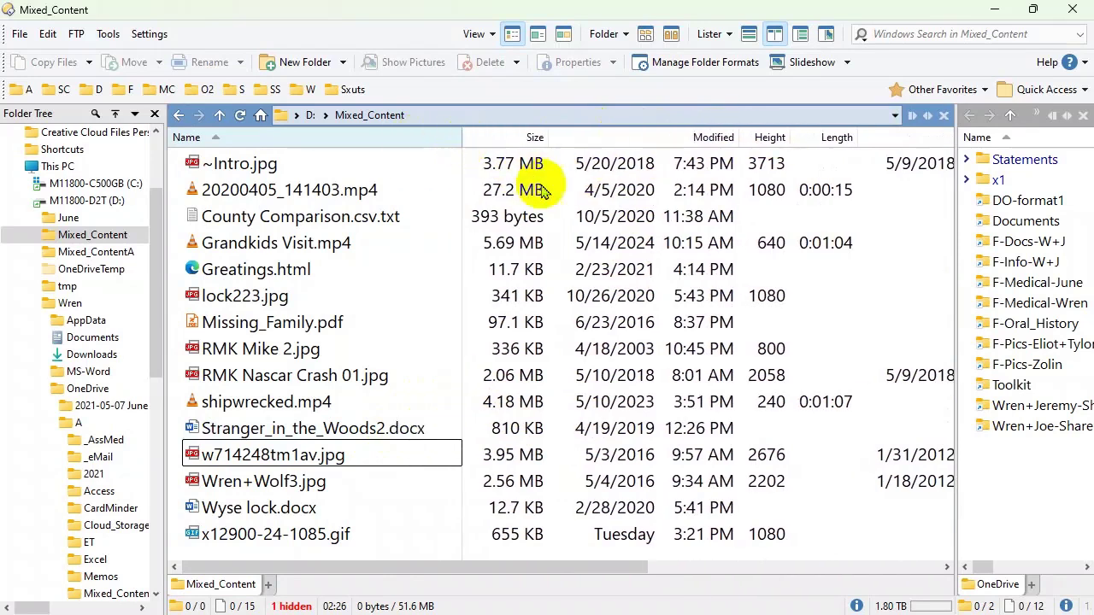
Go up to drive D: and reopen the Mixed_Content folder to check its column layout
left_click_drag(630, 569, 451, 599)
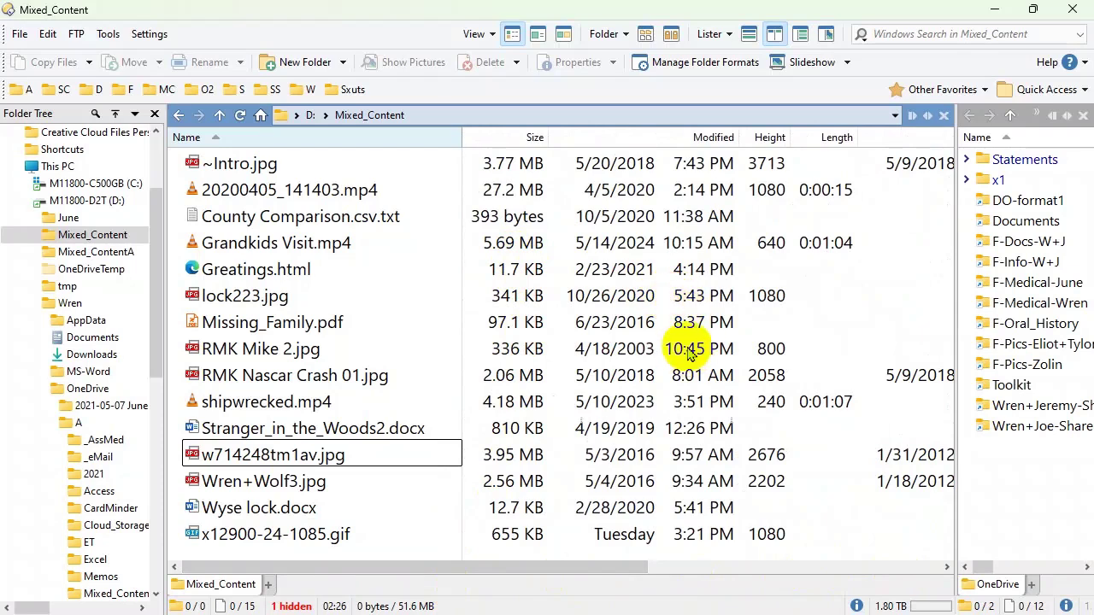
left_click(221, 118)
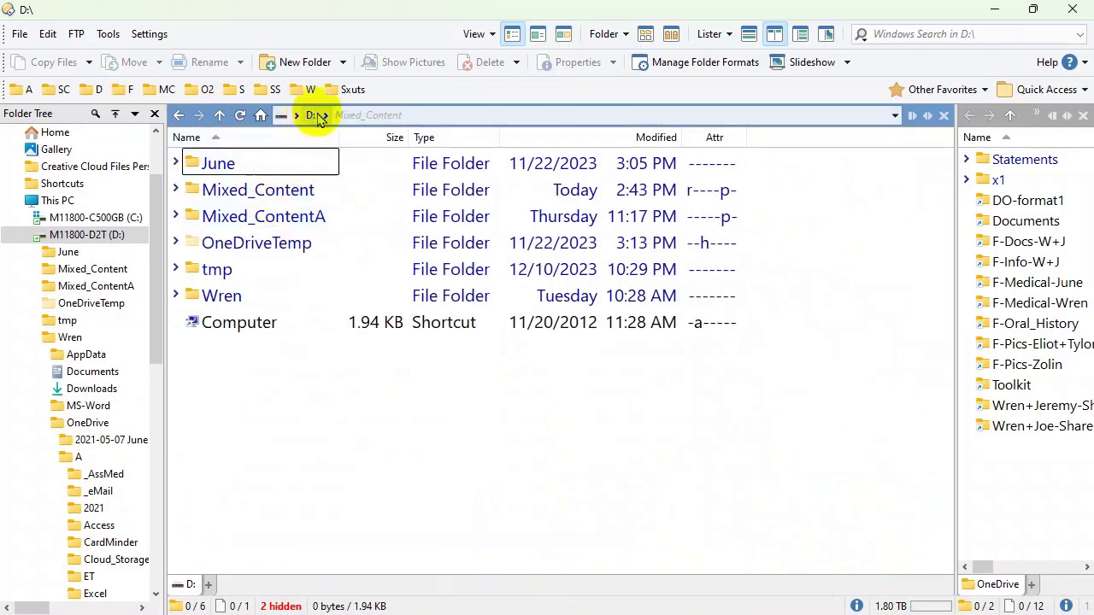
left_click(270, 193)
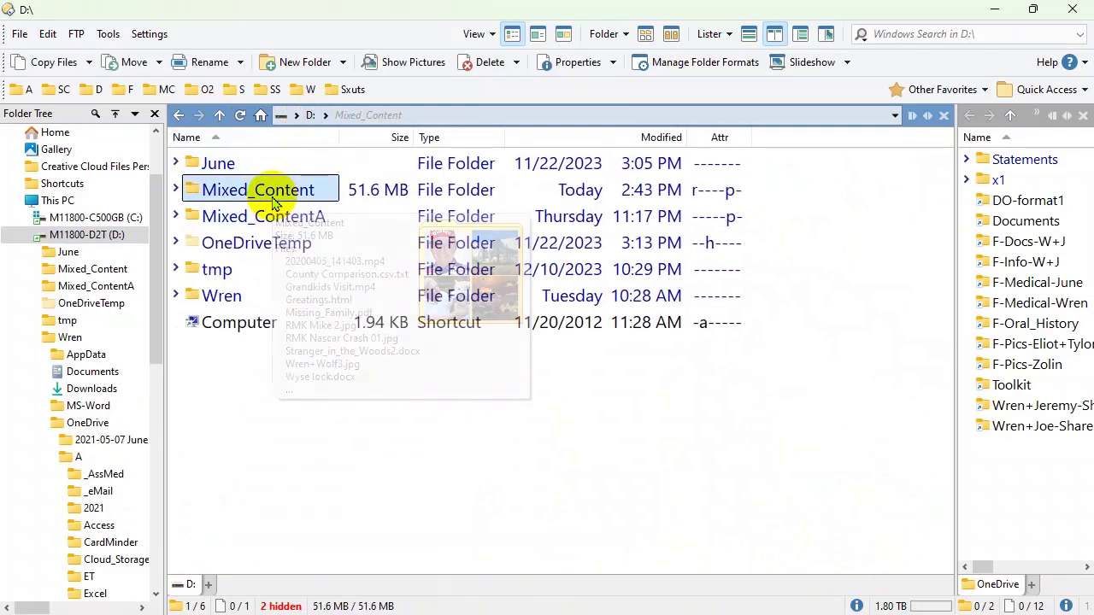
double_click(259, 191)
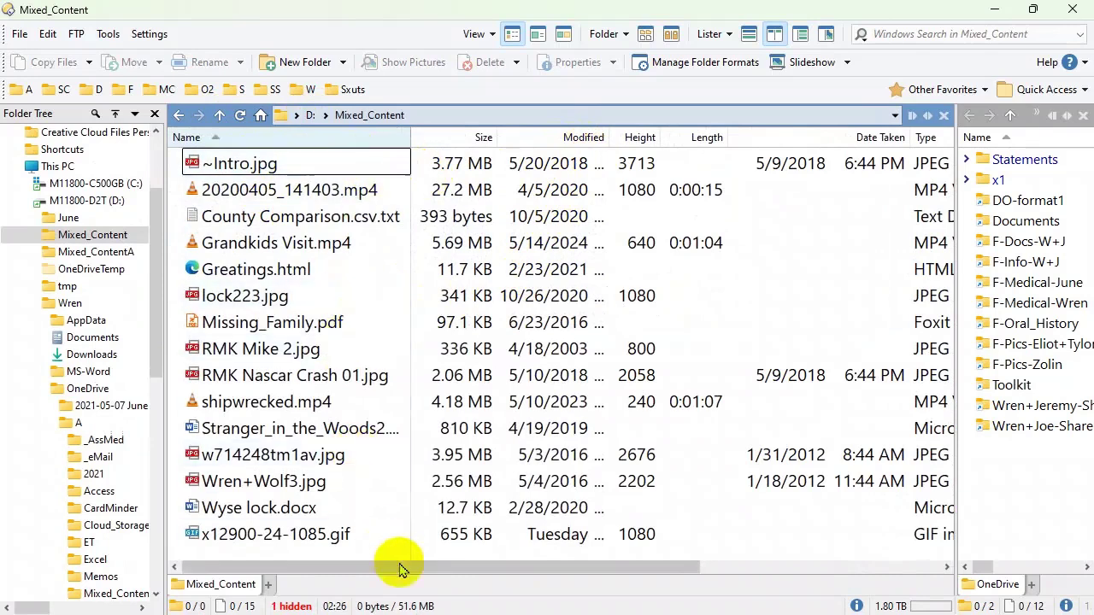
left_click_drag(419, 573, 281, 586)
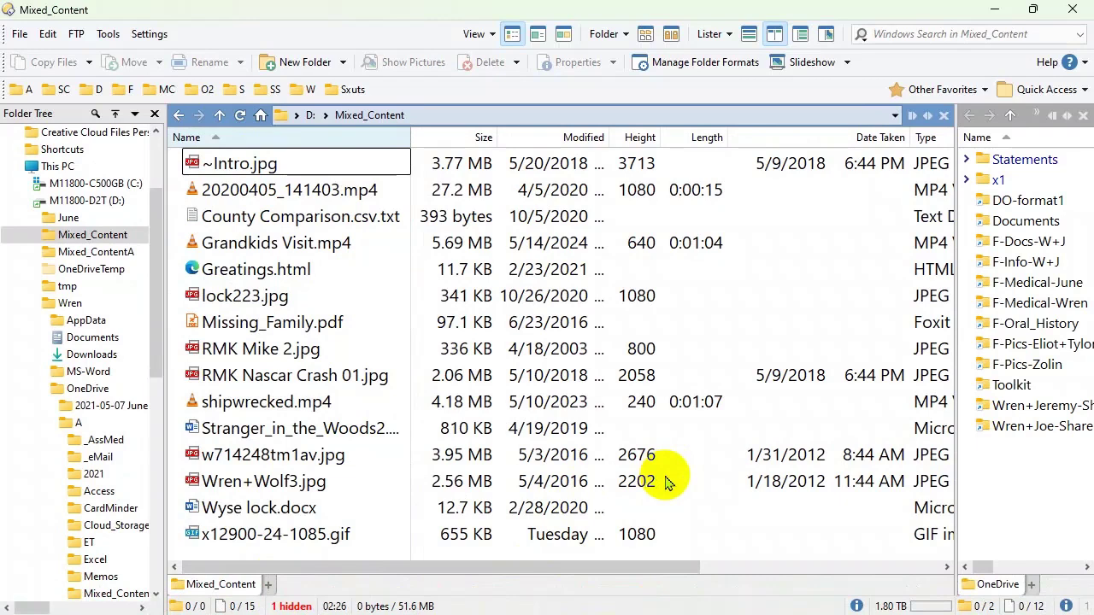
Load the favorite format Images 1 into the folder format settings of Mixed_Content
right_click(791, 146)
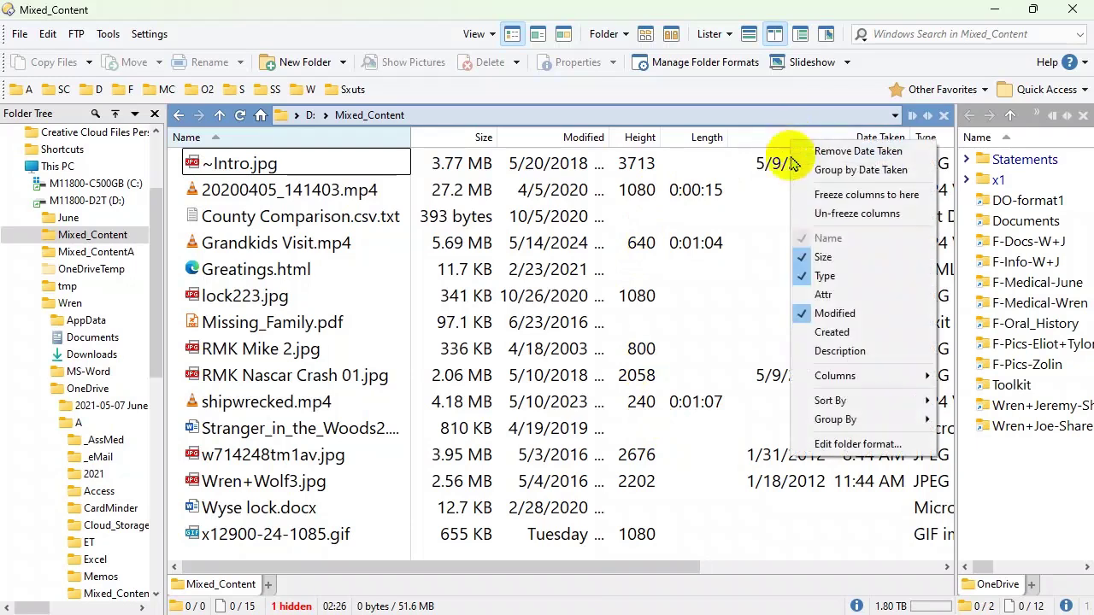
left_click(863, 446)
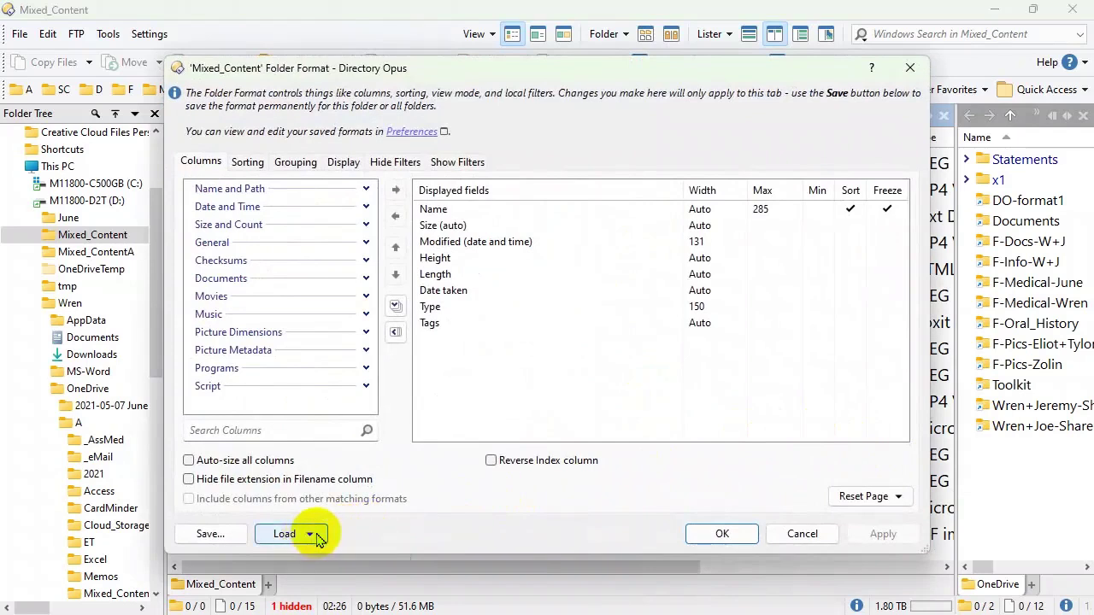
left_click(311, 534)
mouse_move(349, 601)
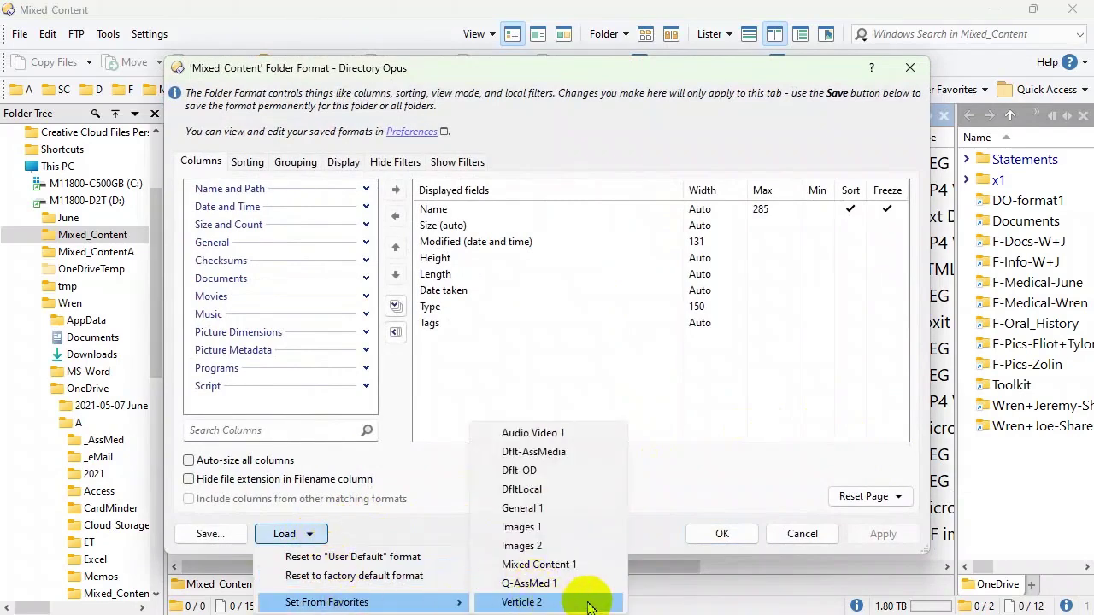
left_click(550, 535)
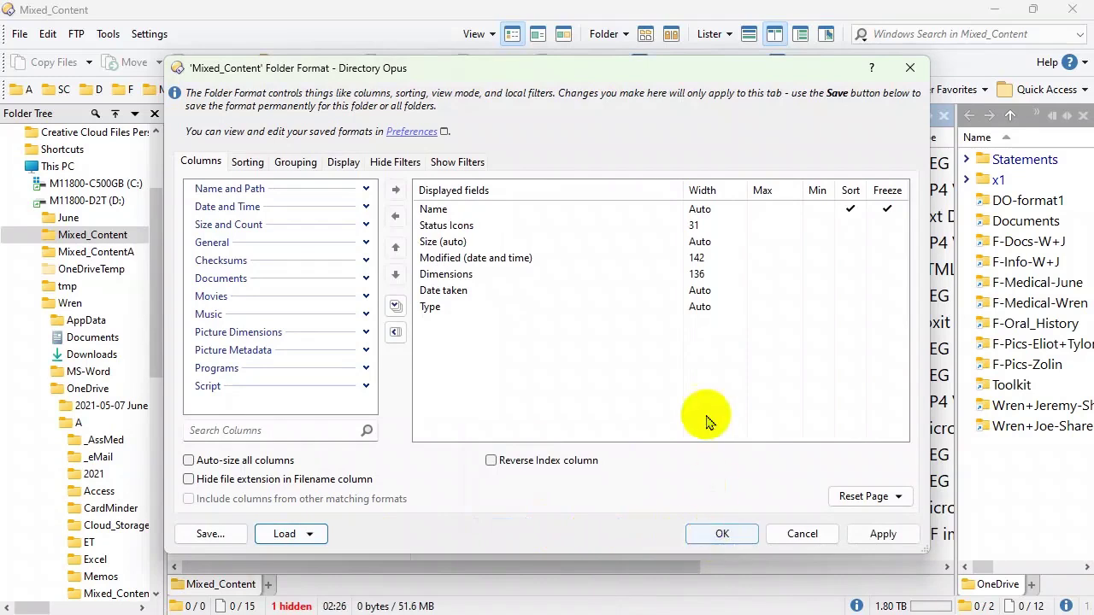
Check the widths of the Modified, Dimensions, Size and Status Icons columns, and accept the loaded format
left_click(715, 259)
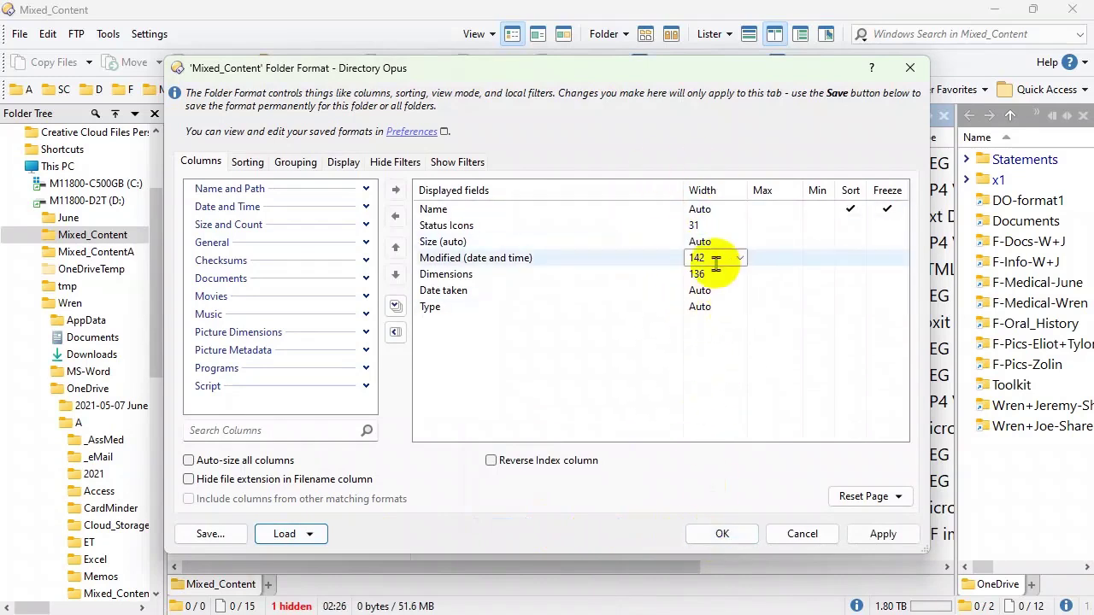
left_click(733, 274)
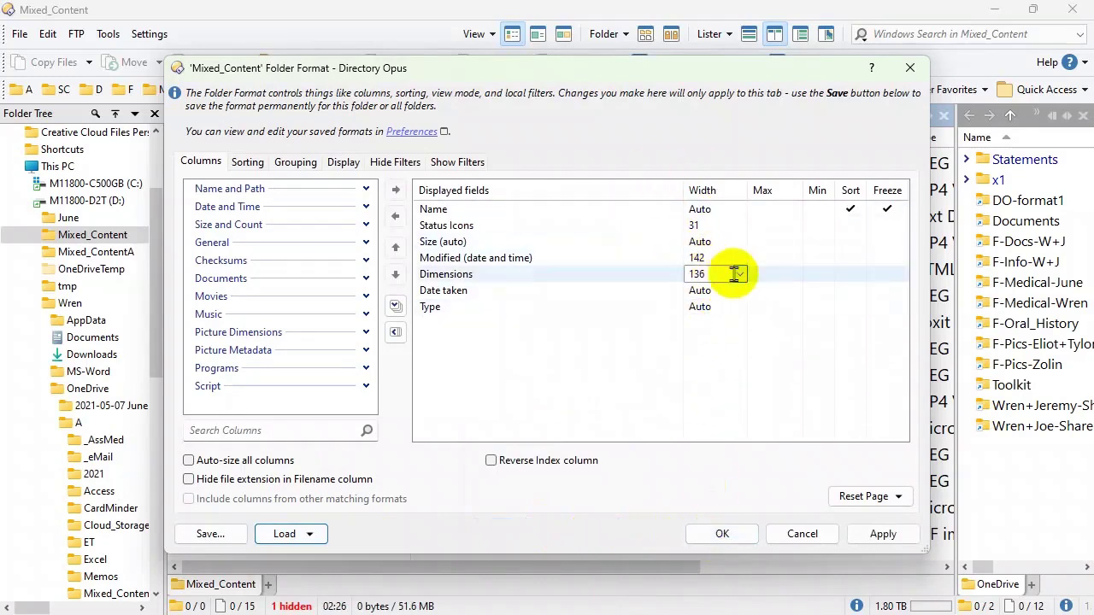
left_click(709, 242)
key("Return")
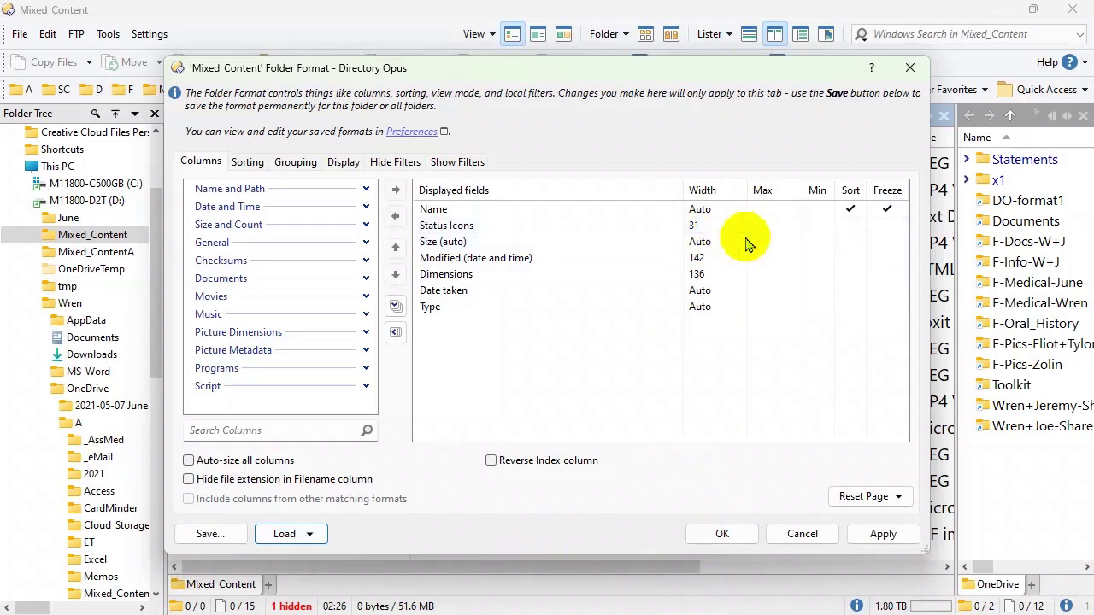
left_click(711, 222)
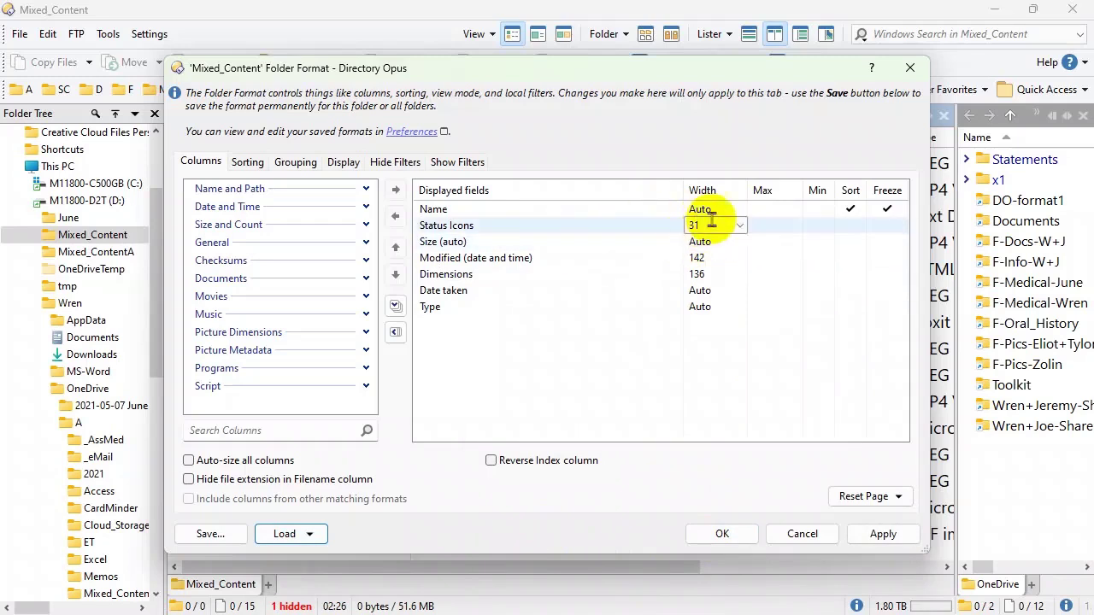
key("Return")
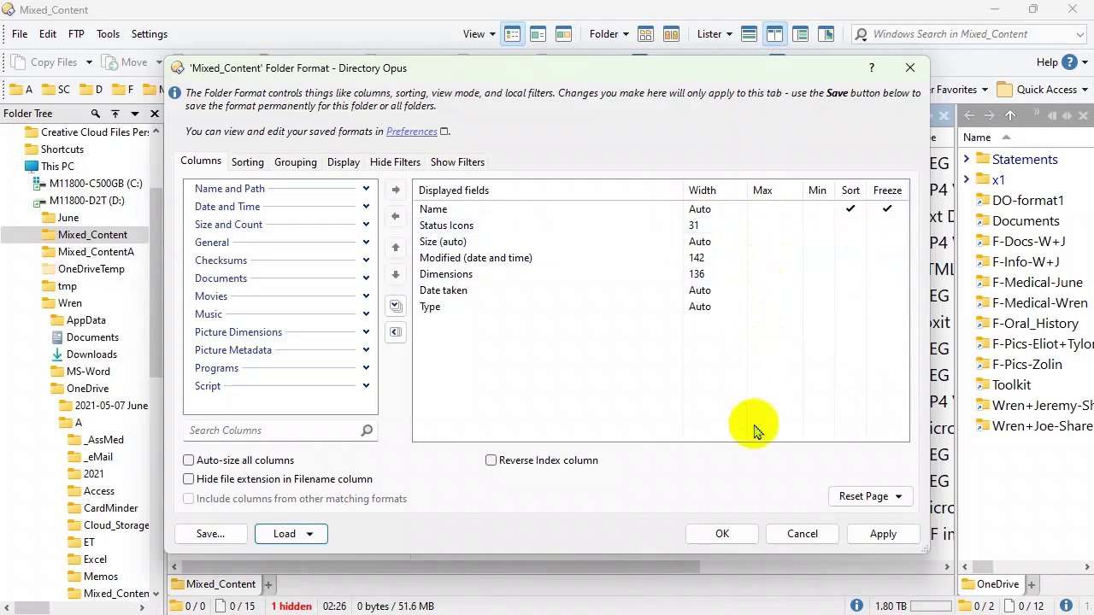
left_click(725, 540)
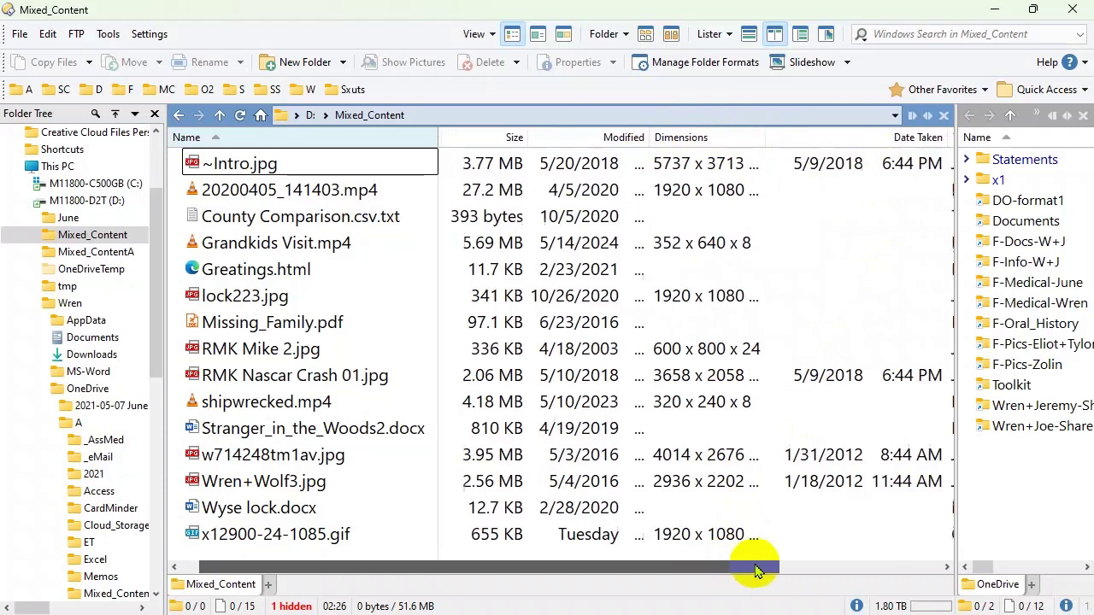
Add the Tags column from the General category after the Type column in the Mixed_Content file list
left_click_drag(719, 571, 975, 552)
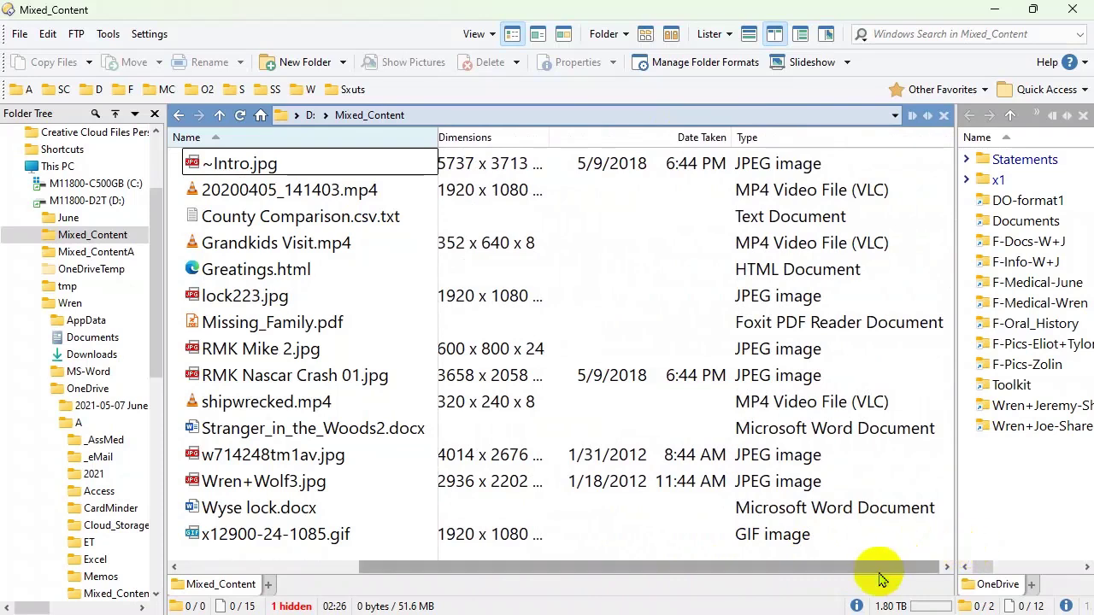
left_click_drag(882, 580, 675, 580)
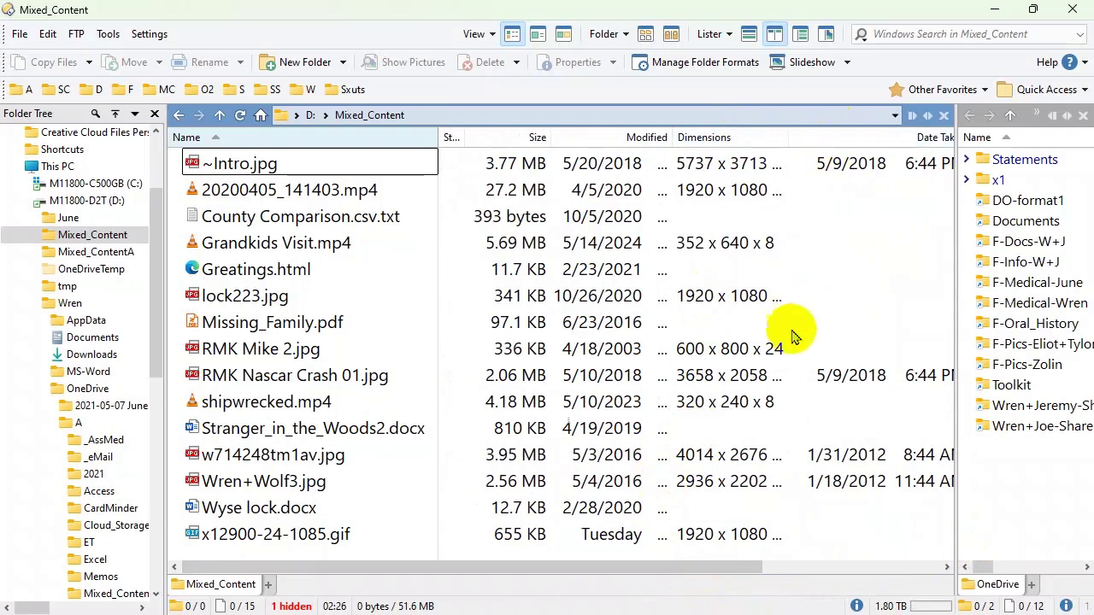
left_click_drag(735, 571, 911, 547)
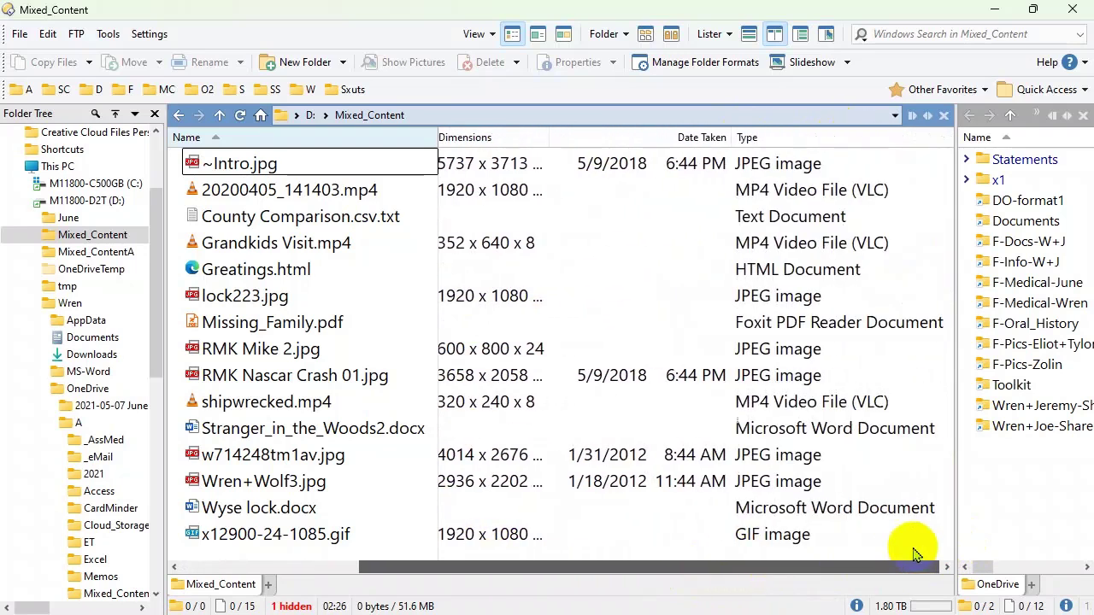
right_click(911, 141)
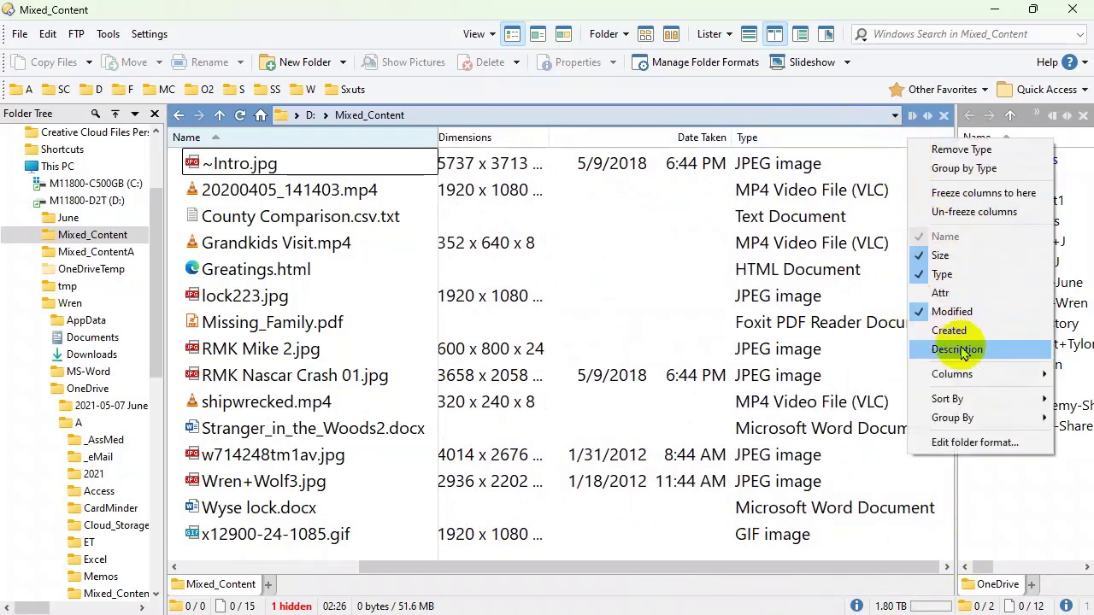
mouse_move(969, 374)
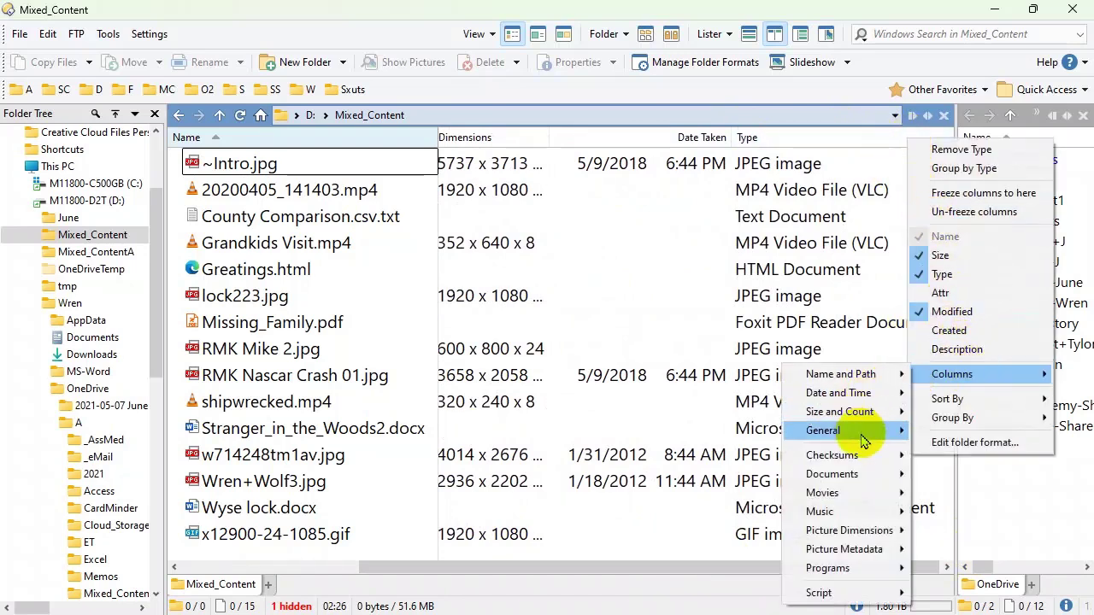
mouse_move(864, 440)
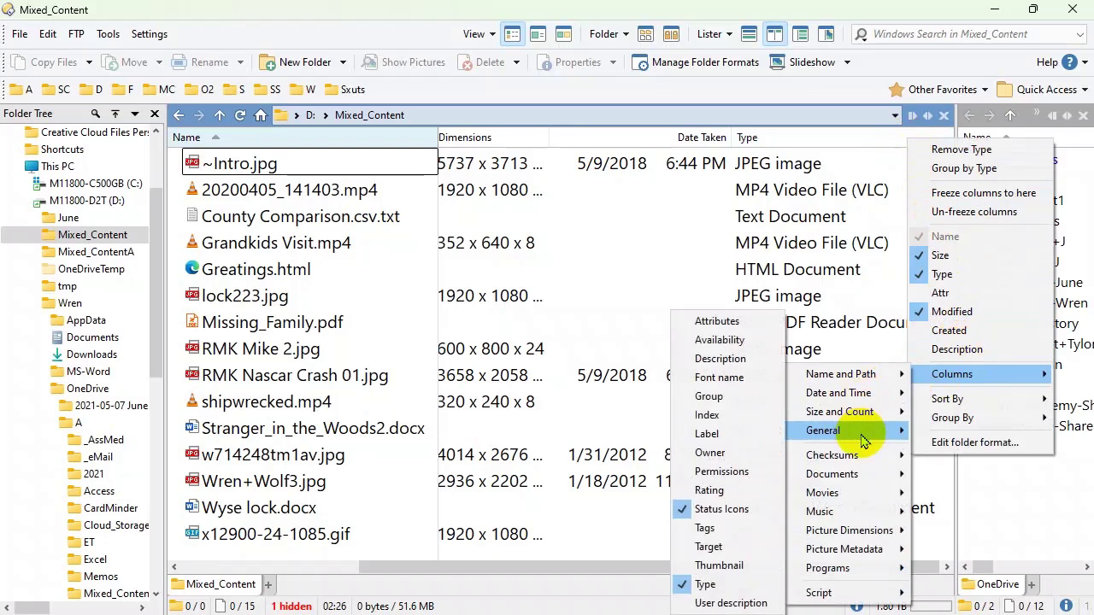
left_click(731, 535)
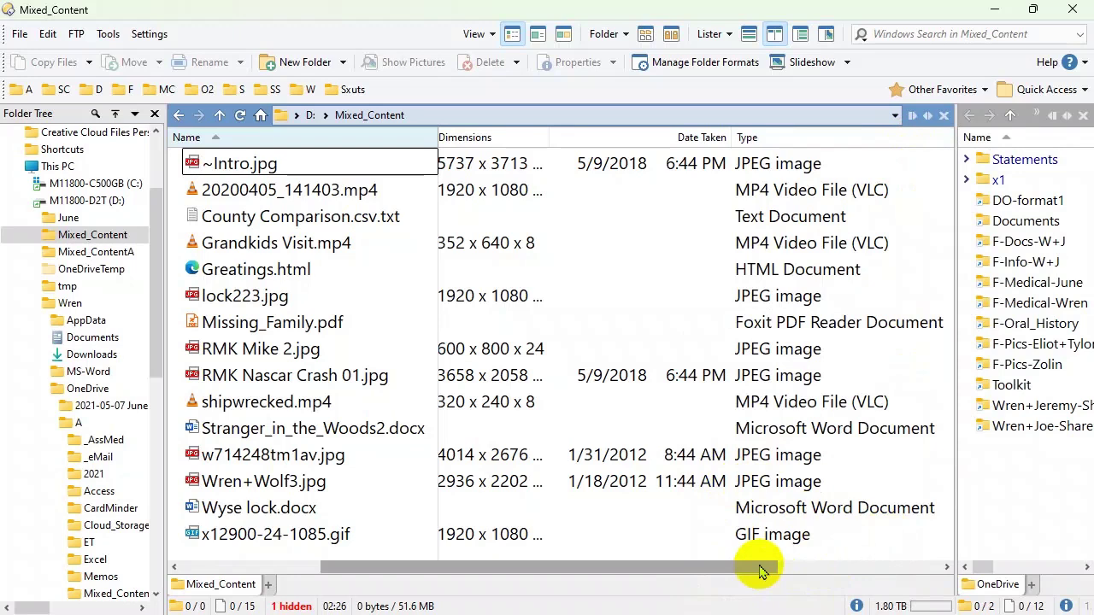
Save the current folder format over the existing favorite format Images 1 and close the folder format settings
left_click_drag(761, 571, 576, 598)
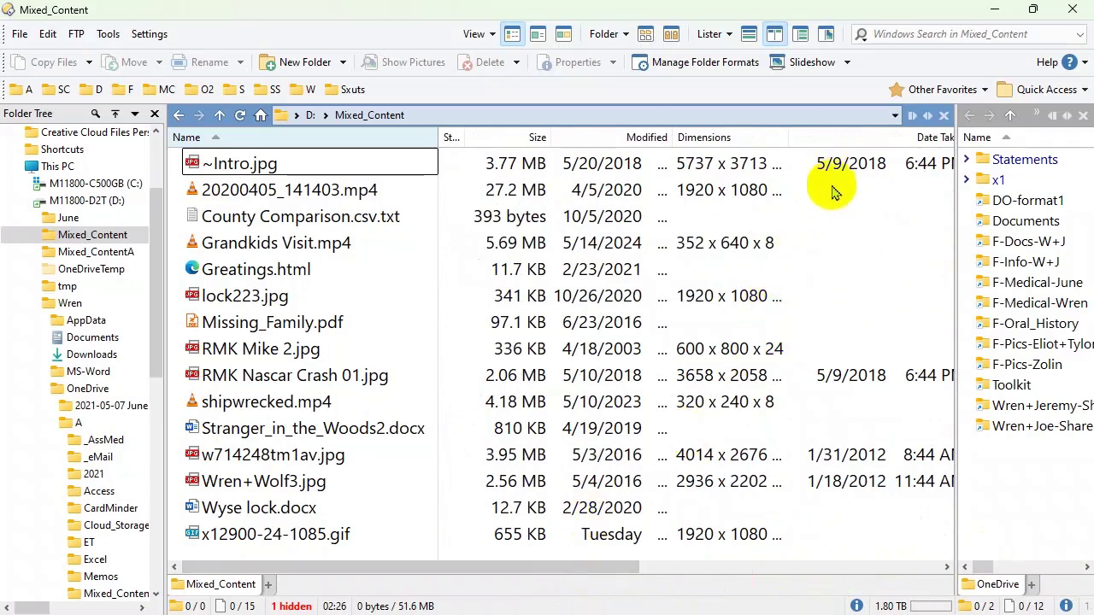
right_click(836, 141)
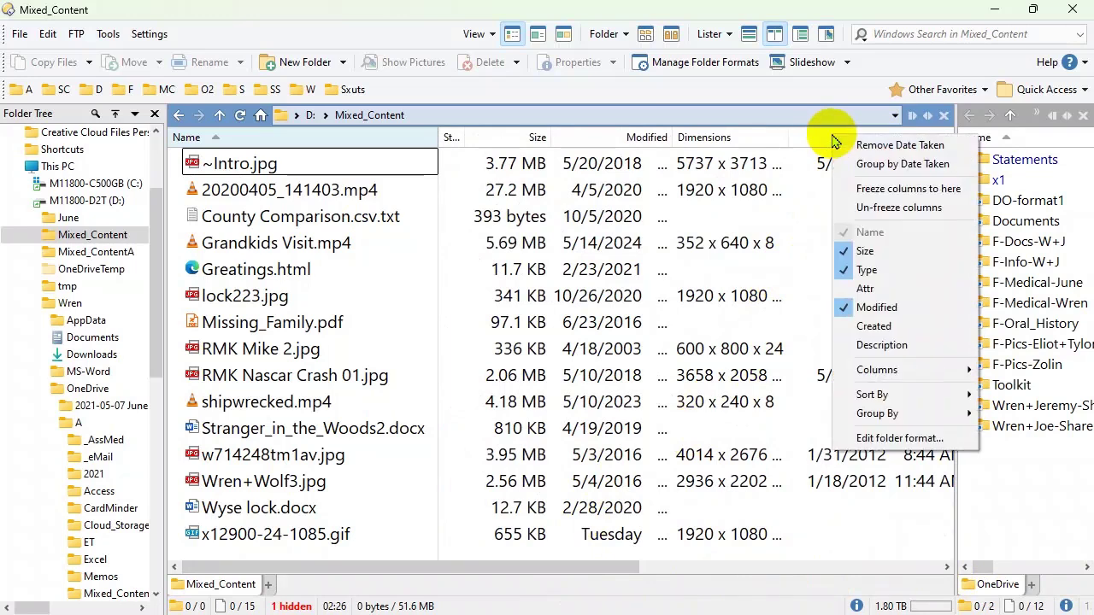
left_click(893, 439)
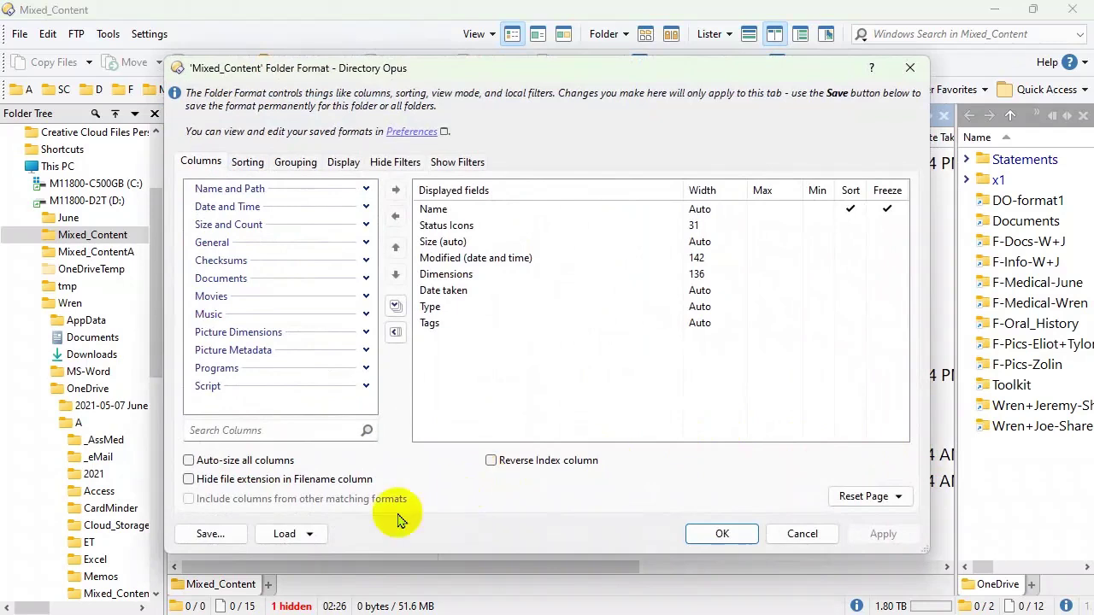
left_click(214, 537)
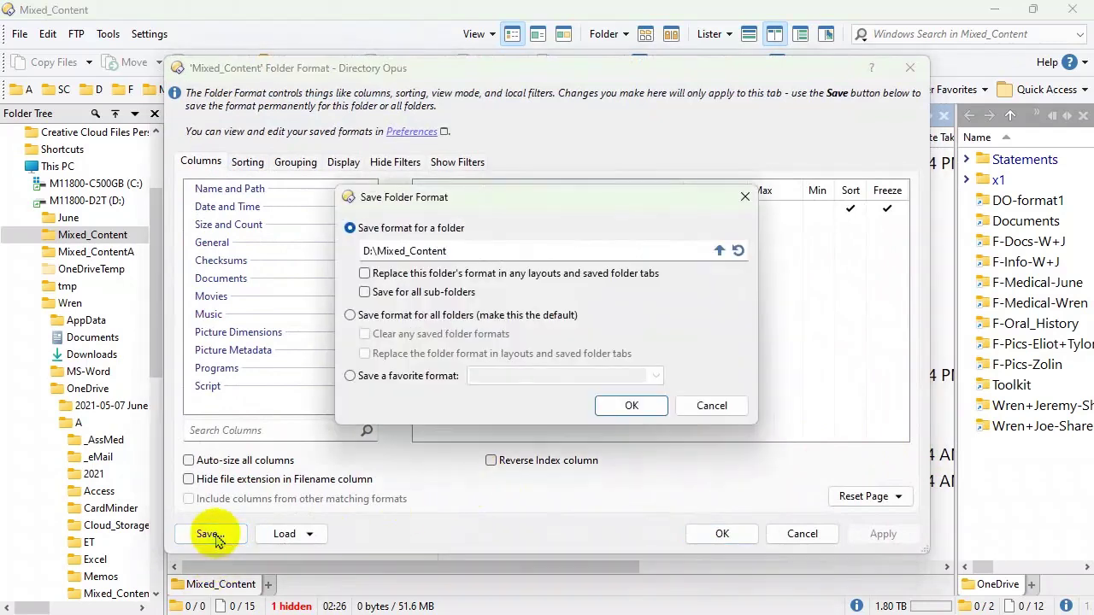
left_click(350, 376)
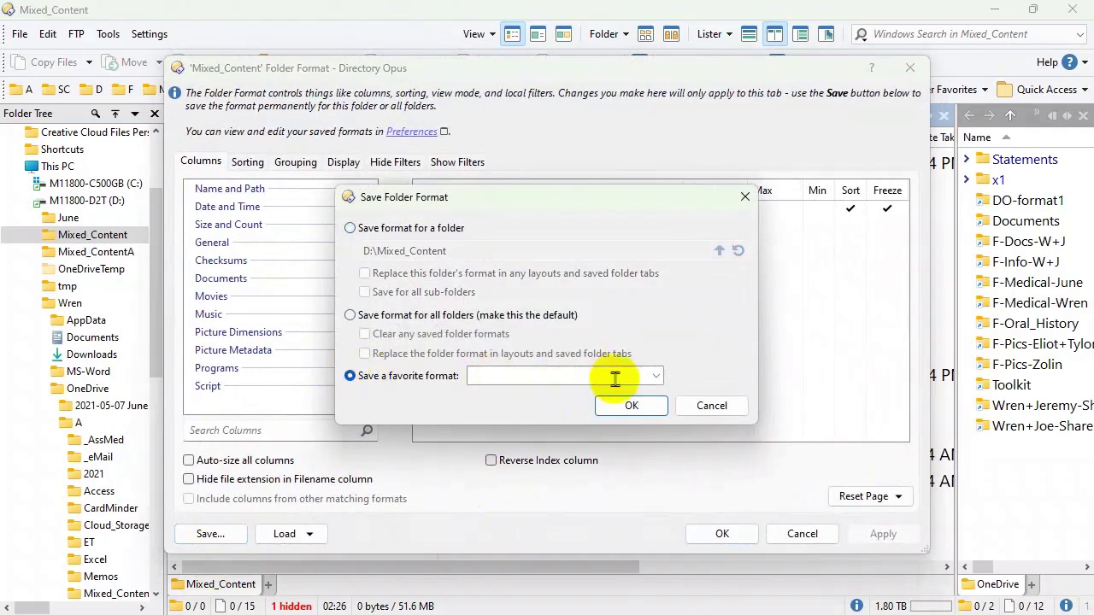
left_click(655, 377)
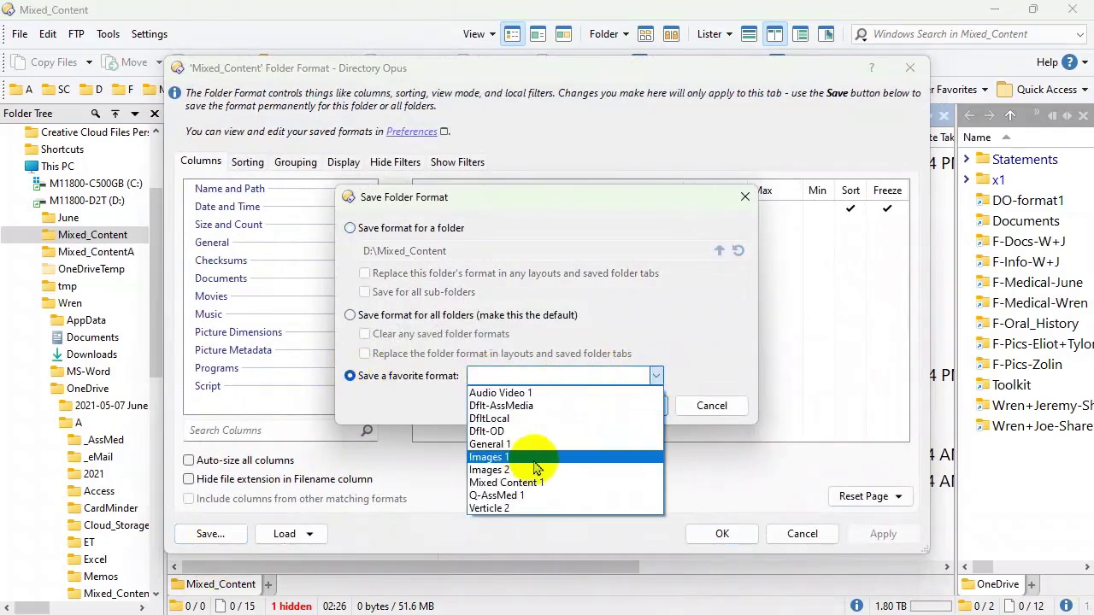
left_click(528, 462)
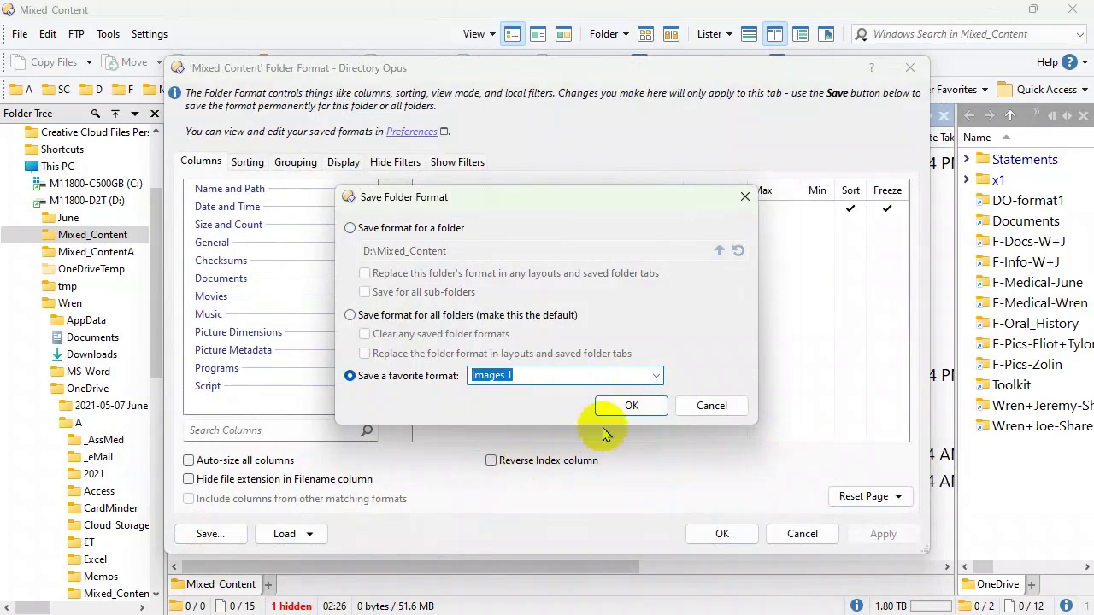
left_click(632, 407)
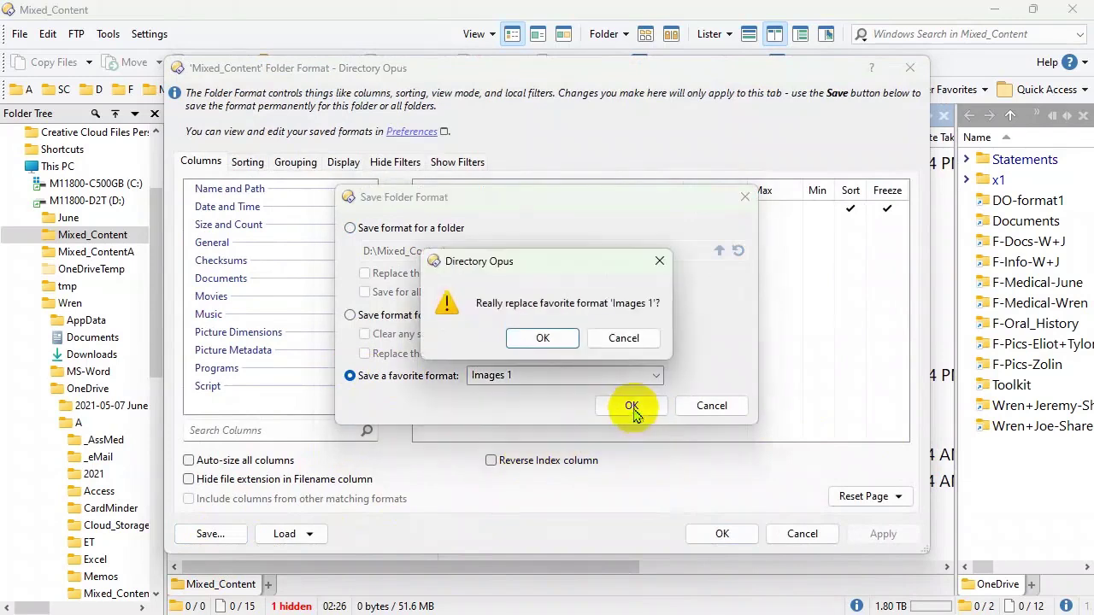
left_click(547, 339)
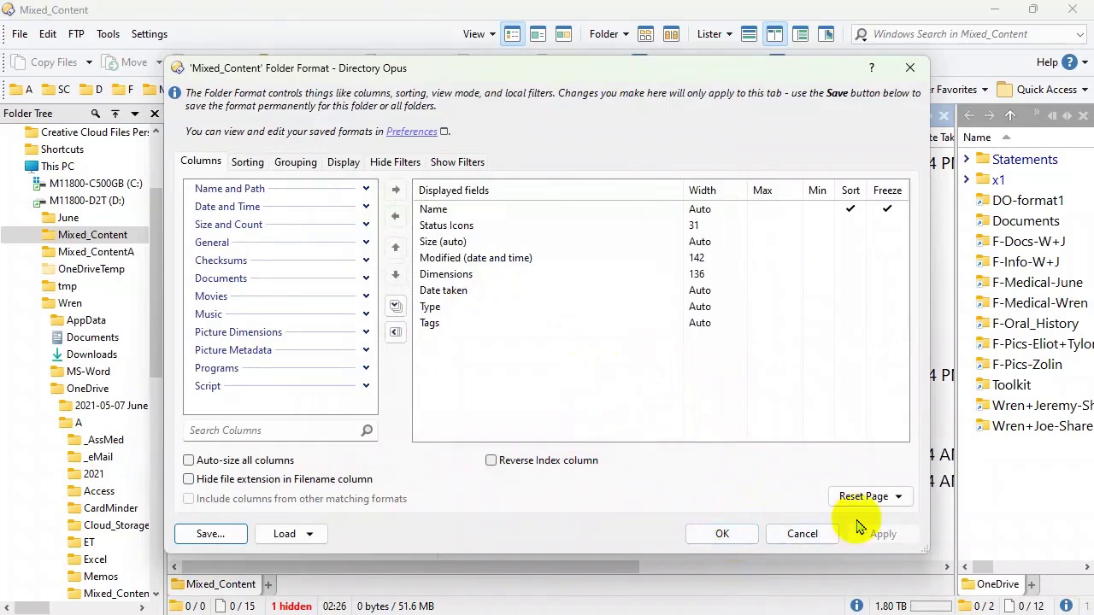
left_click(804, 535)
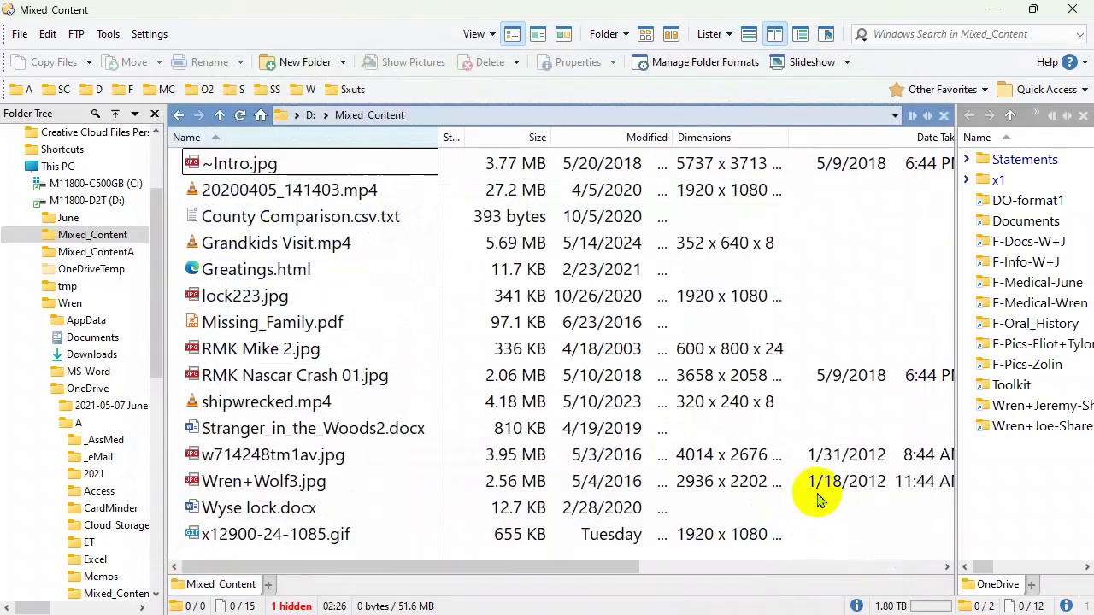
Return to drive D: and open the Mixed_Content folder again to see which format it uses
left_click_drag(598, 567, 562, 564)
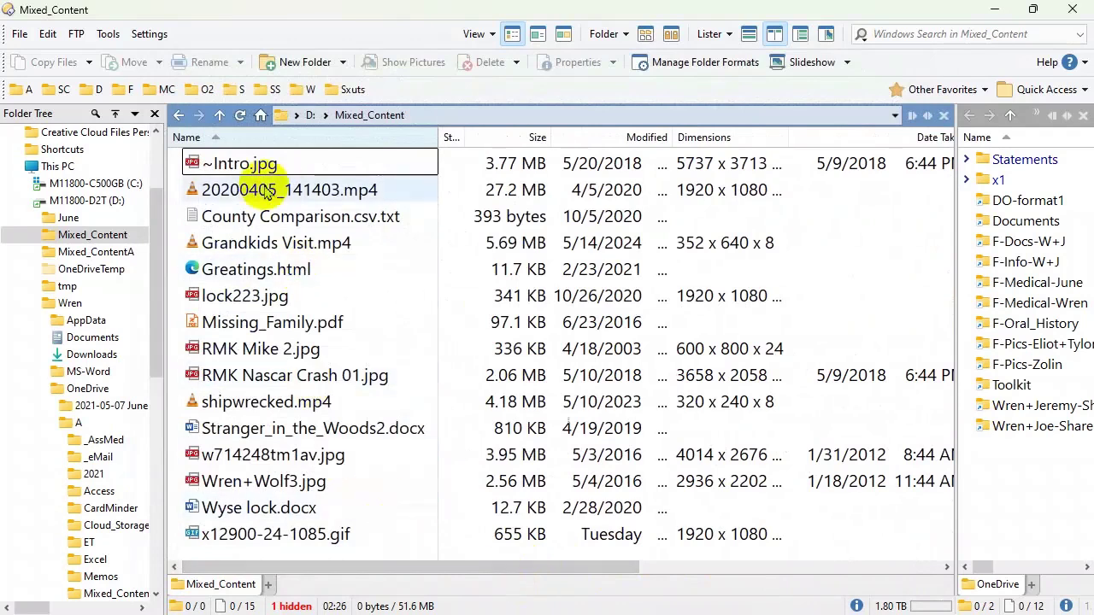
left_click(221, 119)
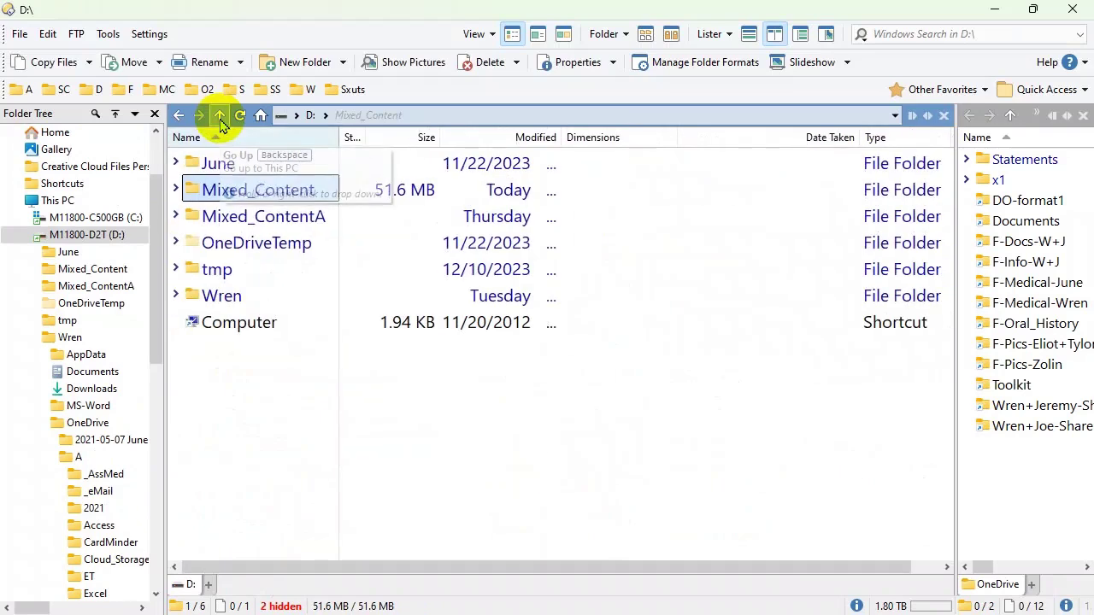
double_click(231, 193)
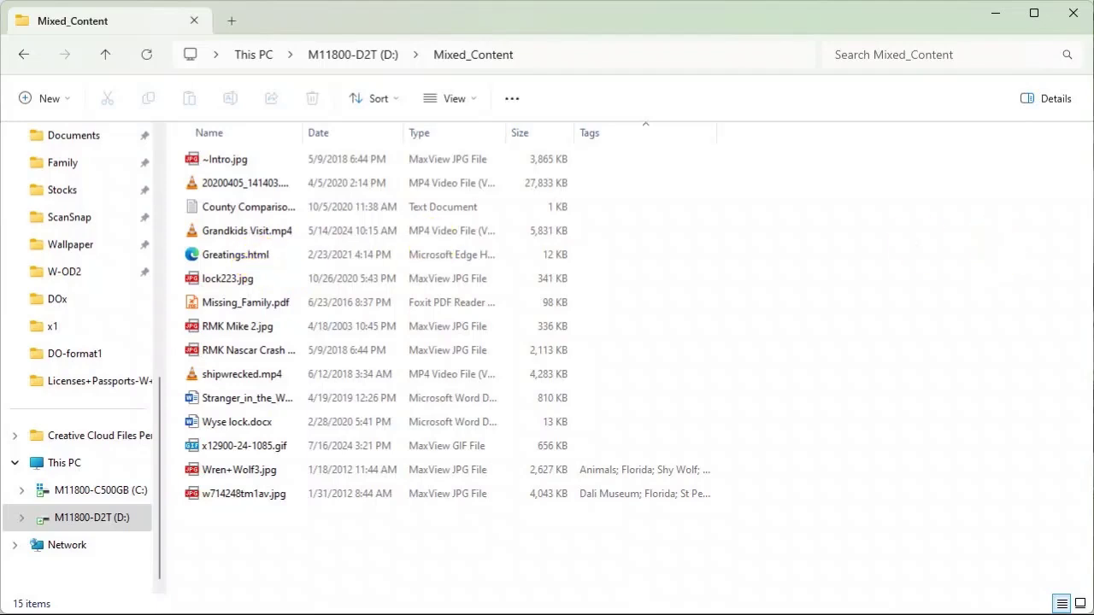
Switch to File Explorer, display the Mixed_Content folder as large thumbnails and select ~Intro.jpg
left_click(224, 159)
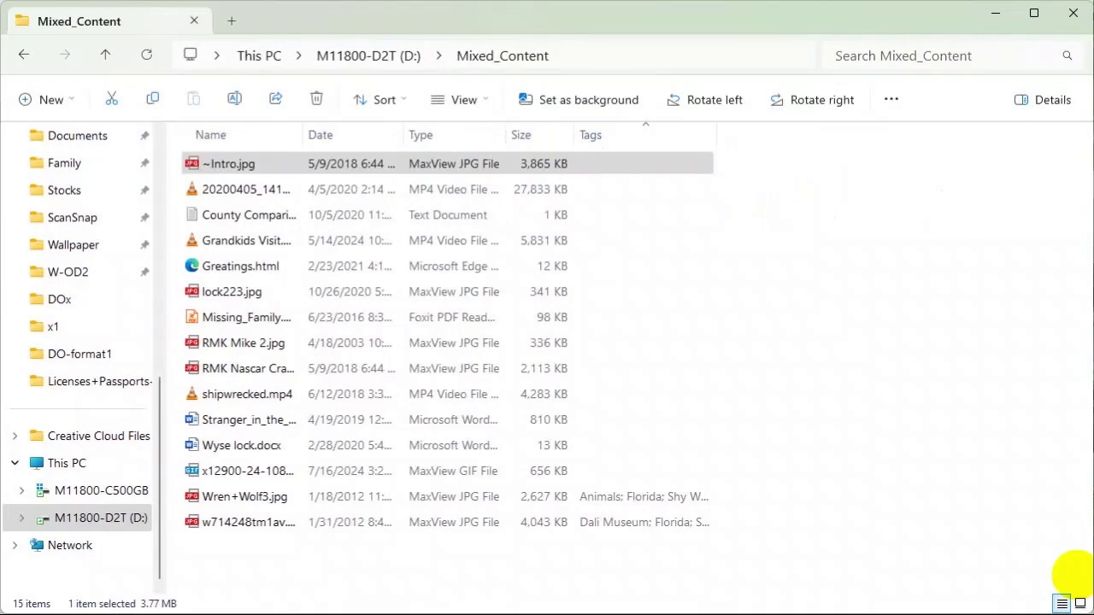
left_click(1080, 603)
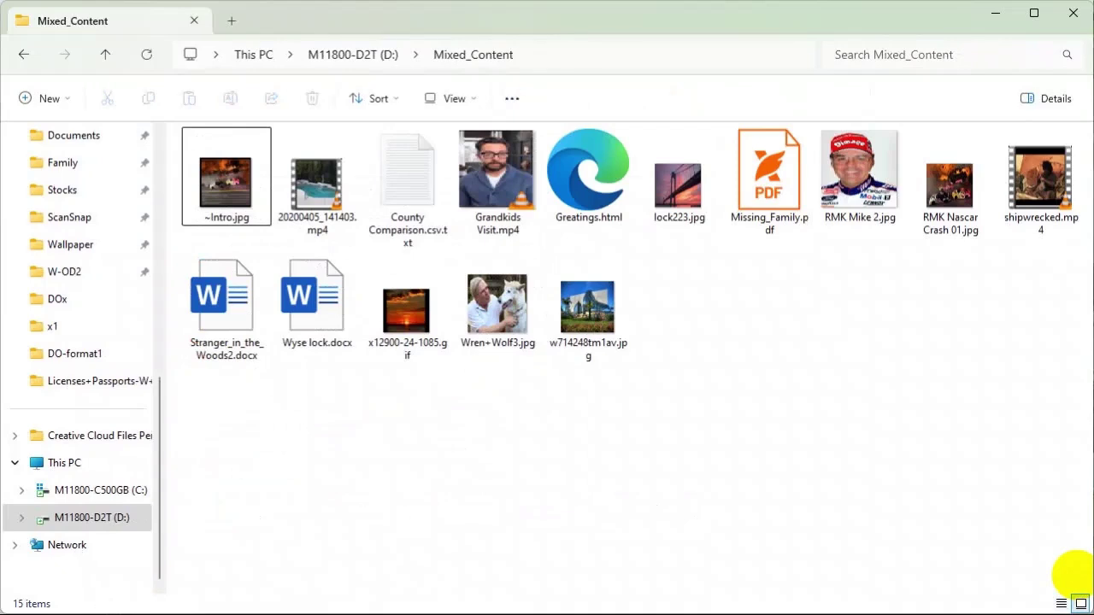
key("space")
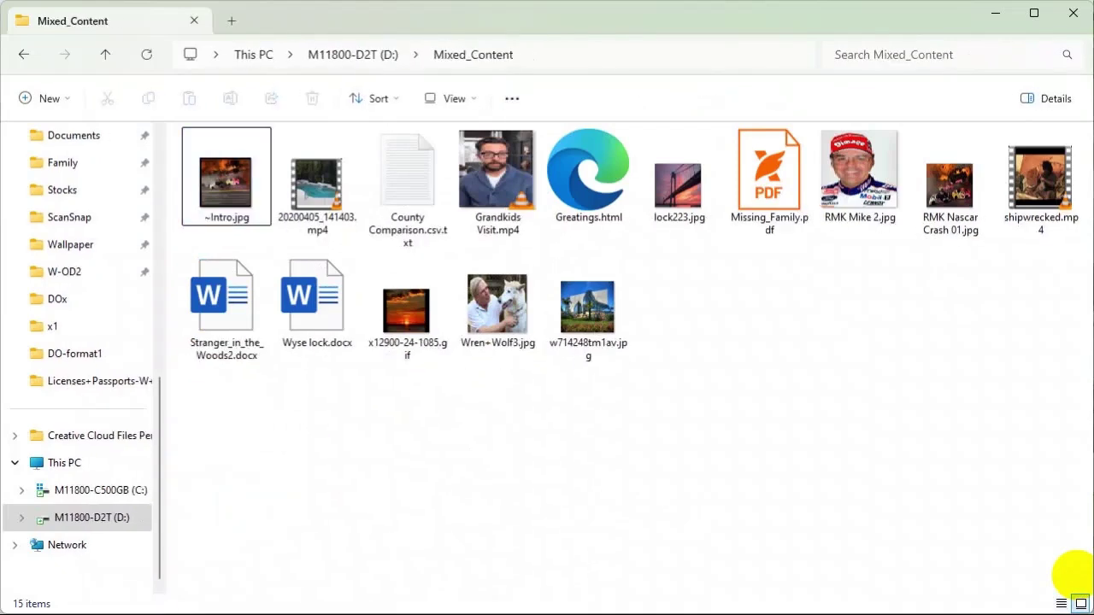
key("space")
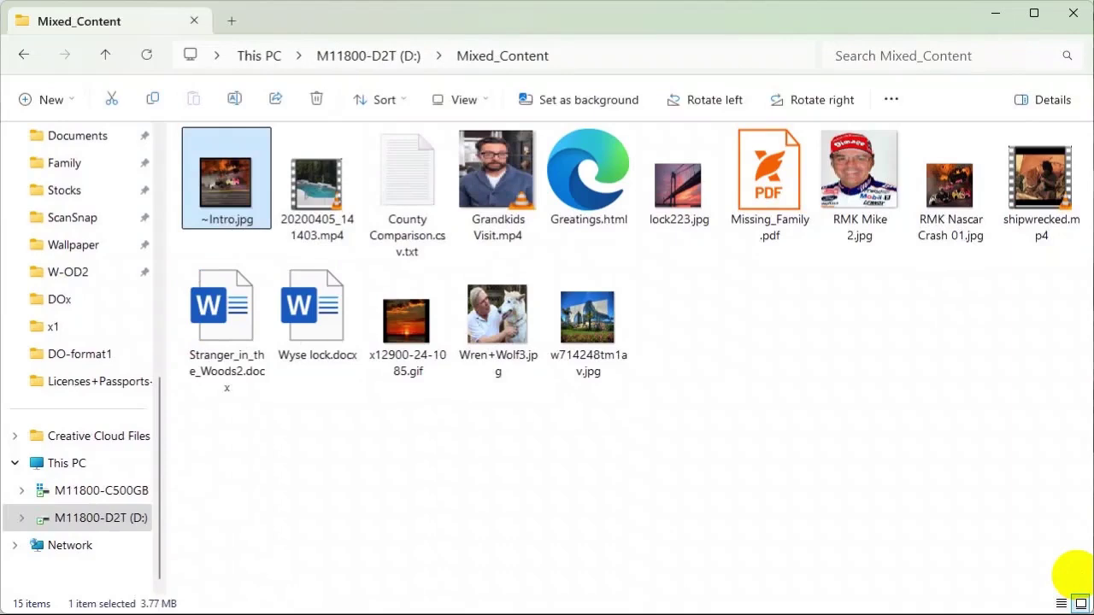